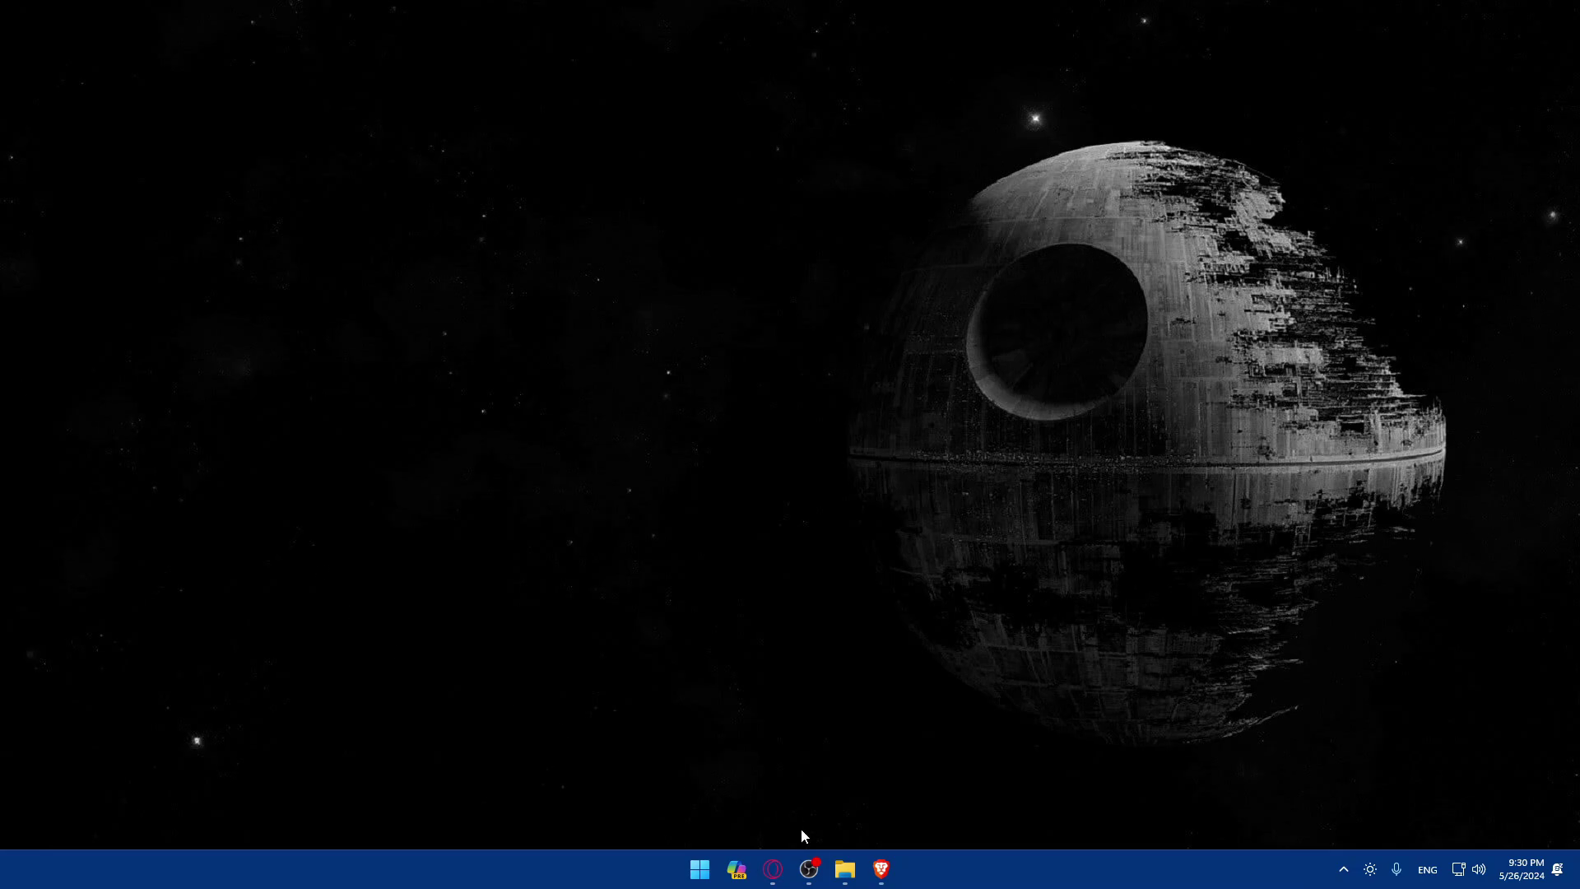
Launch Brave, load godaddy.com and dismiss the currency notice.
click(879, 868)
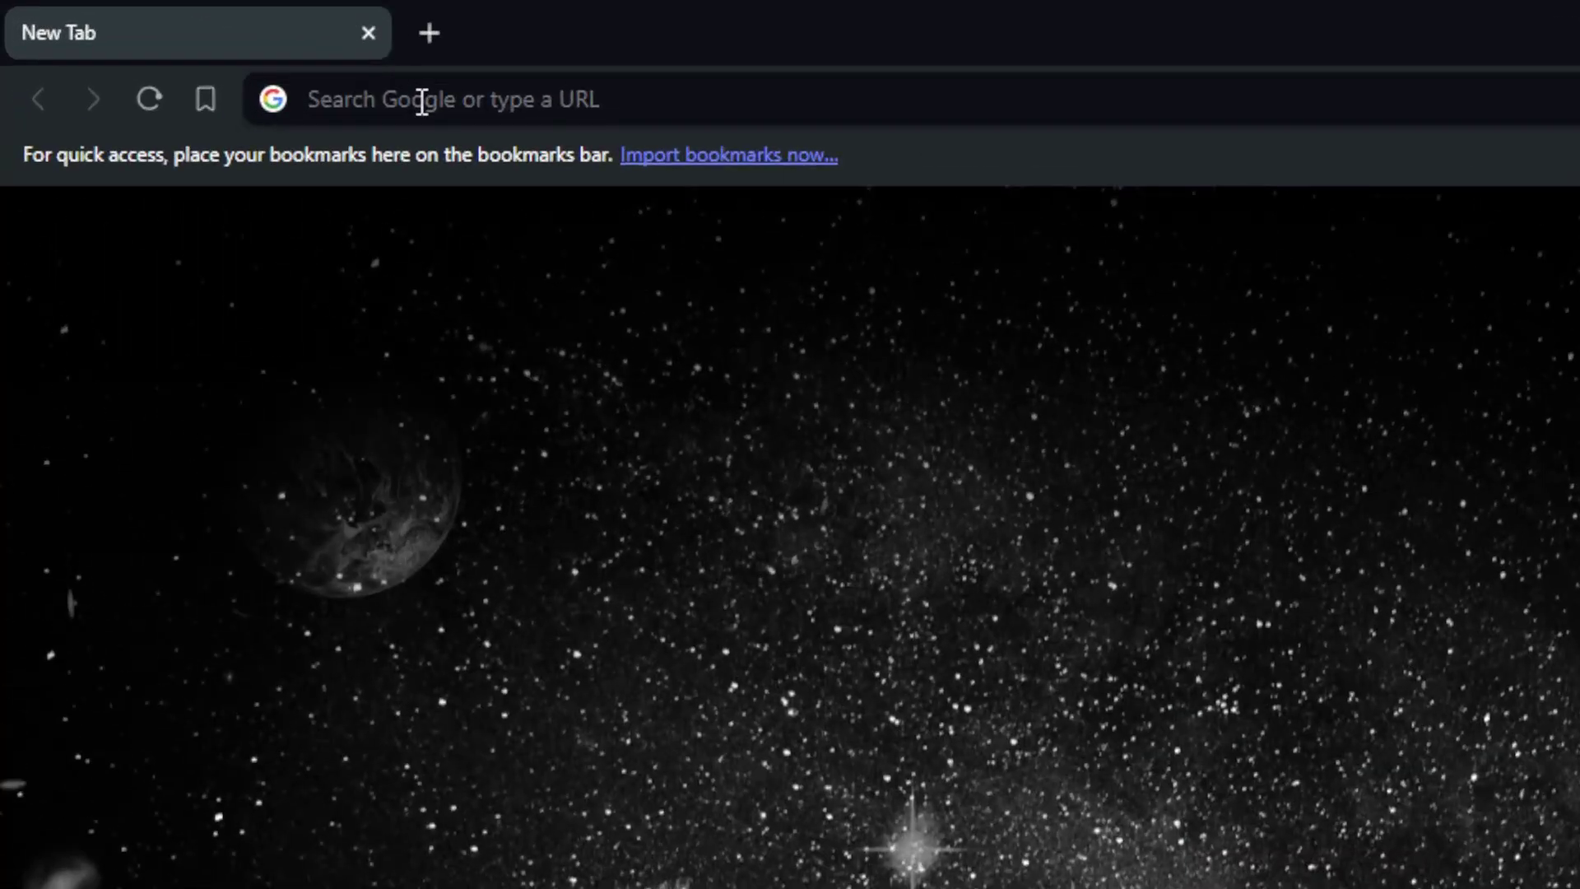
click(421, 99)
text(godaddy)
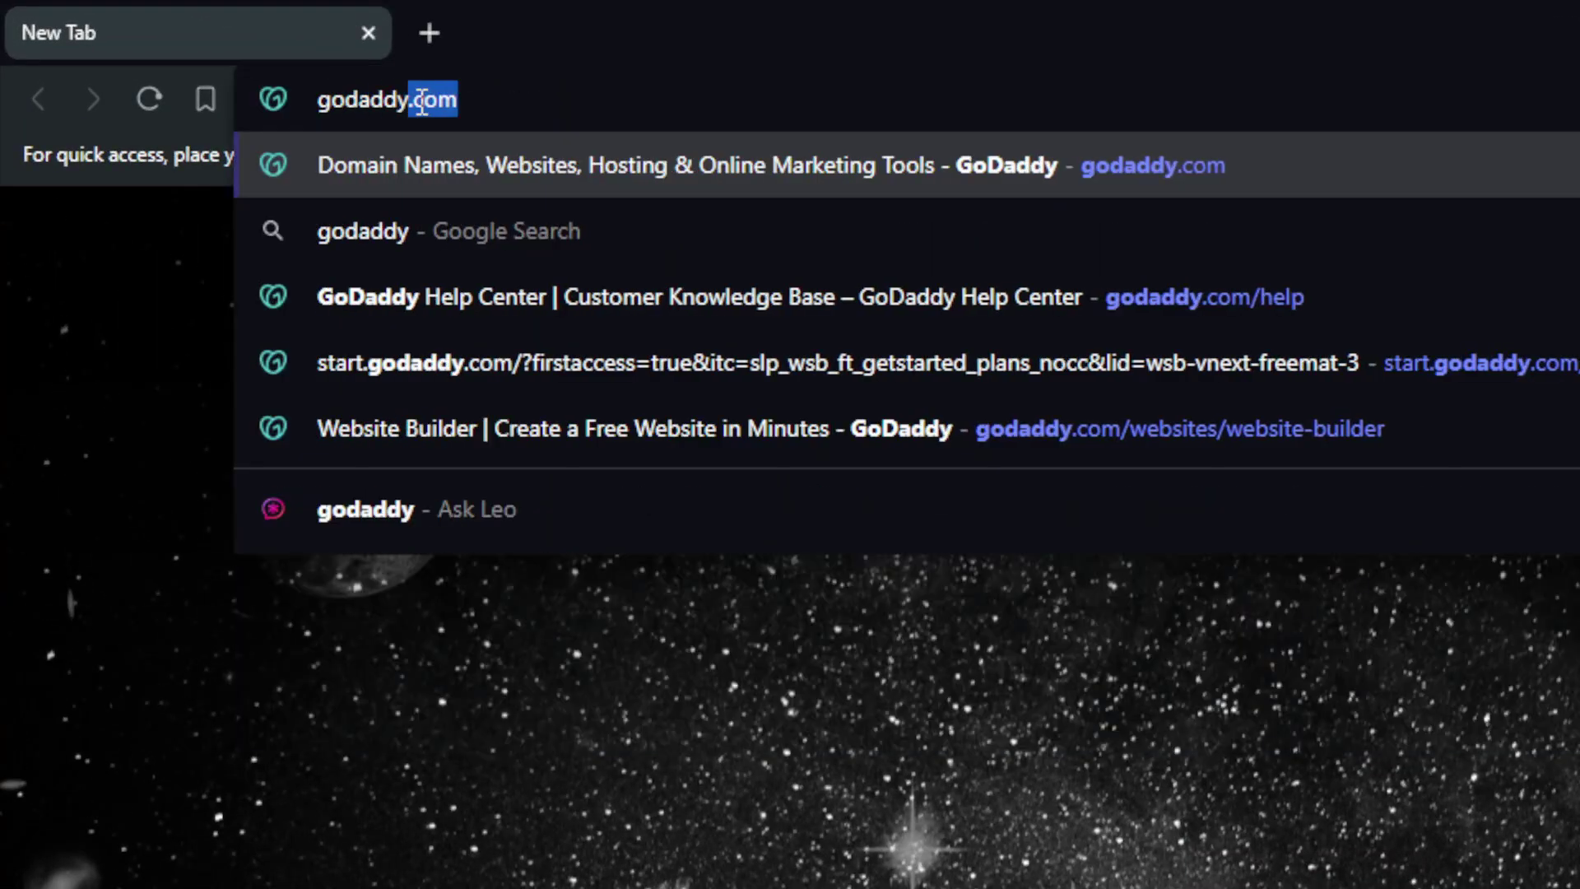
text(.com)
key(Return)
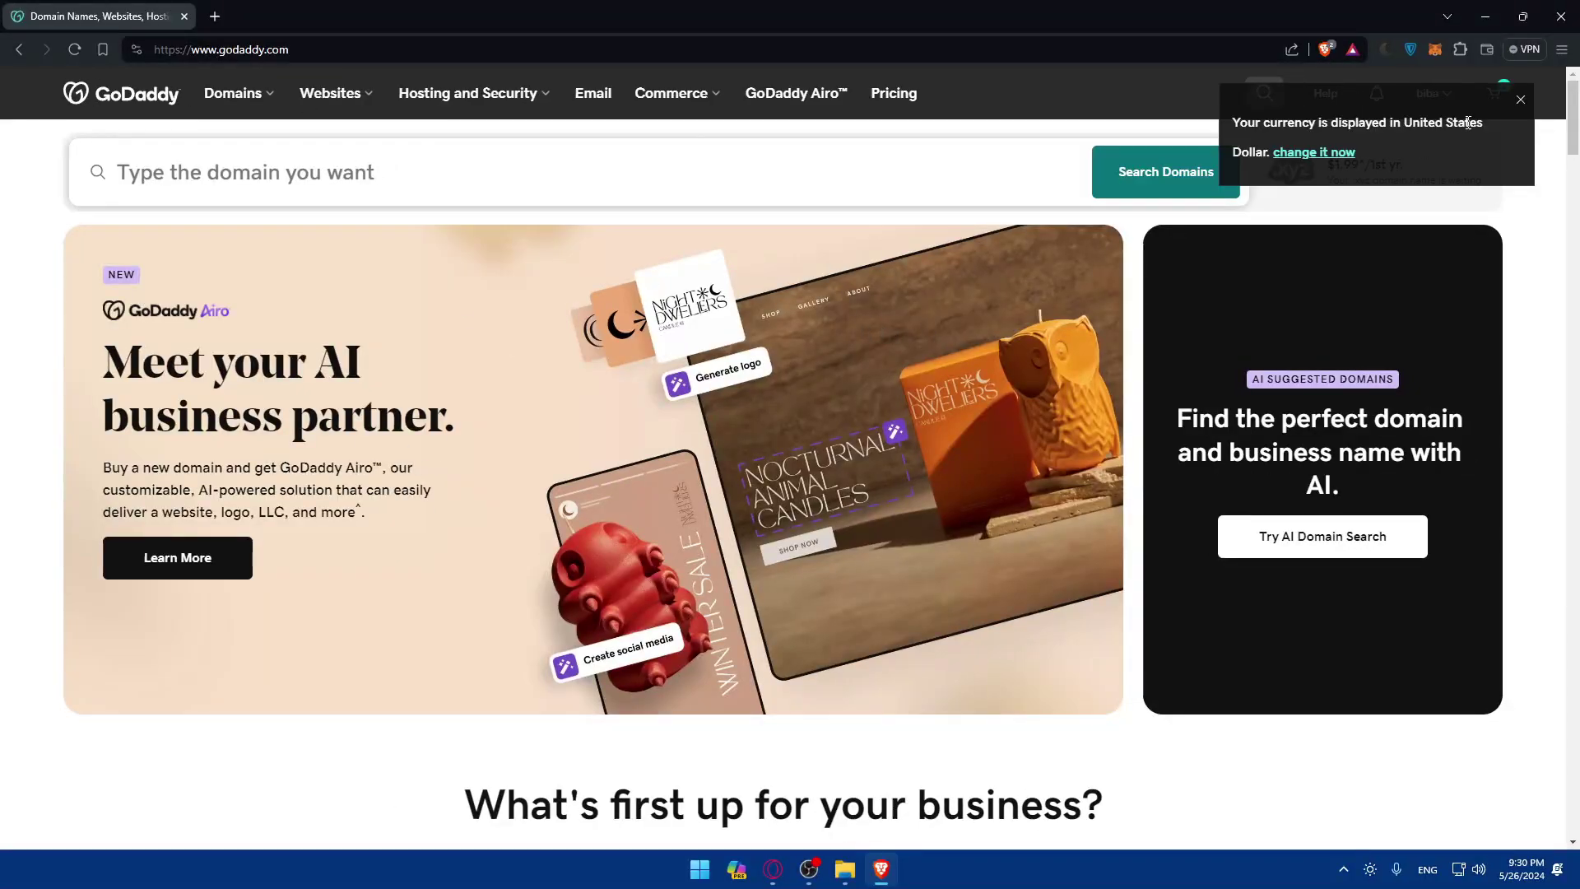
click(1519, 101)
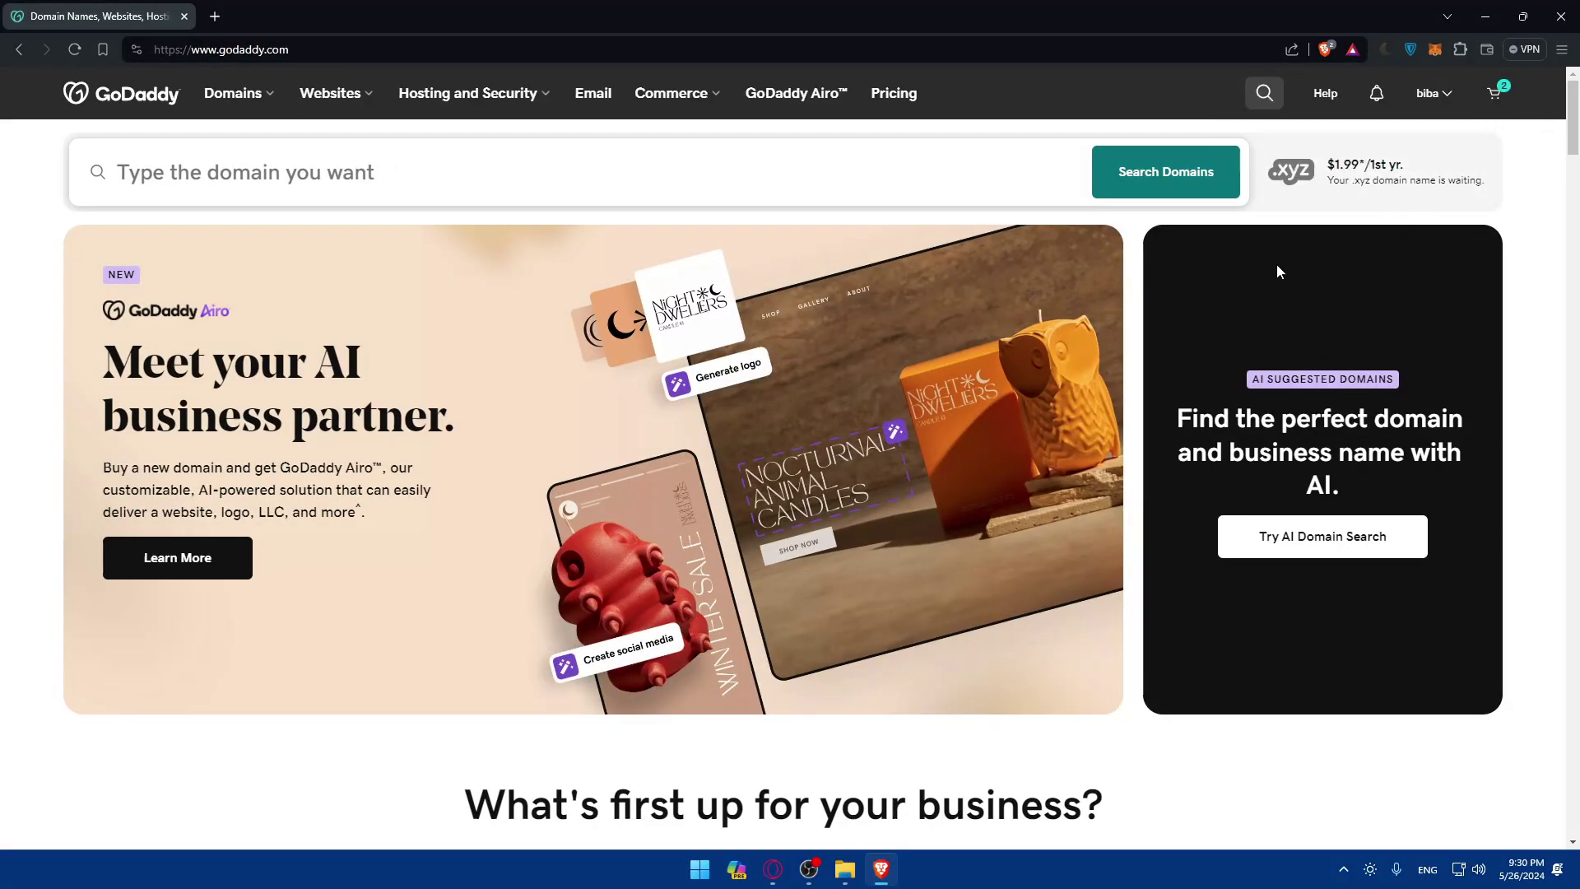
Check the account menu to confirm the account is signed in.
click(1443, 96)
click(1432, 97)
click(1461, 100)
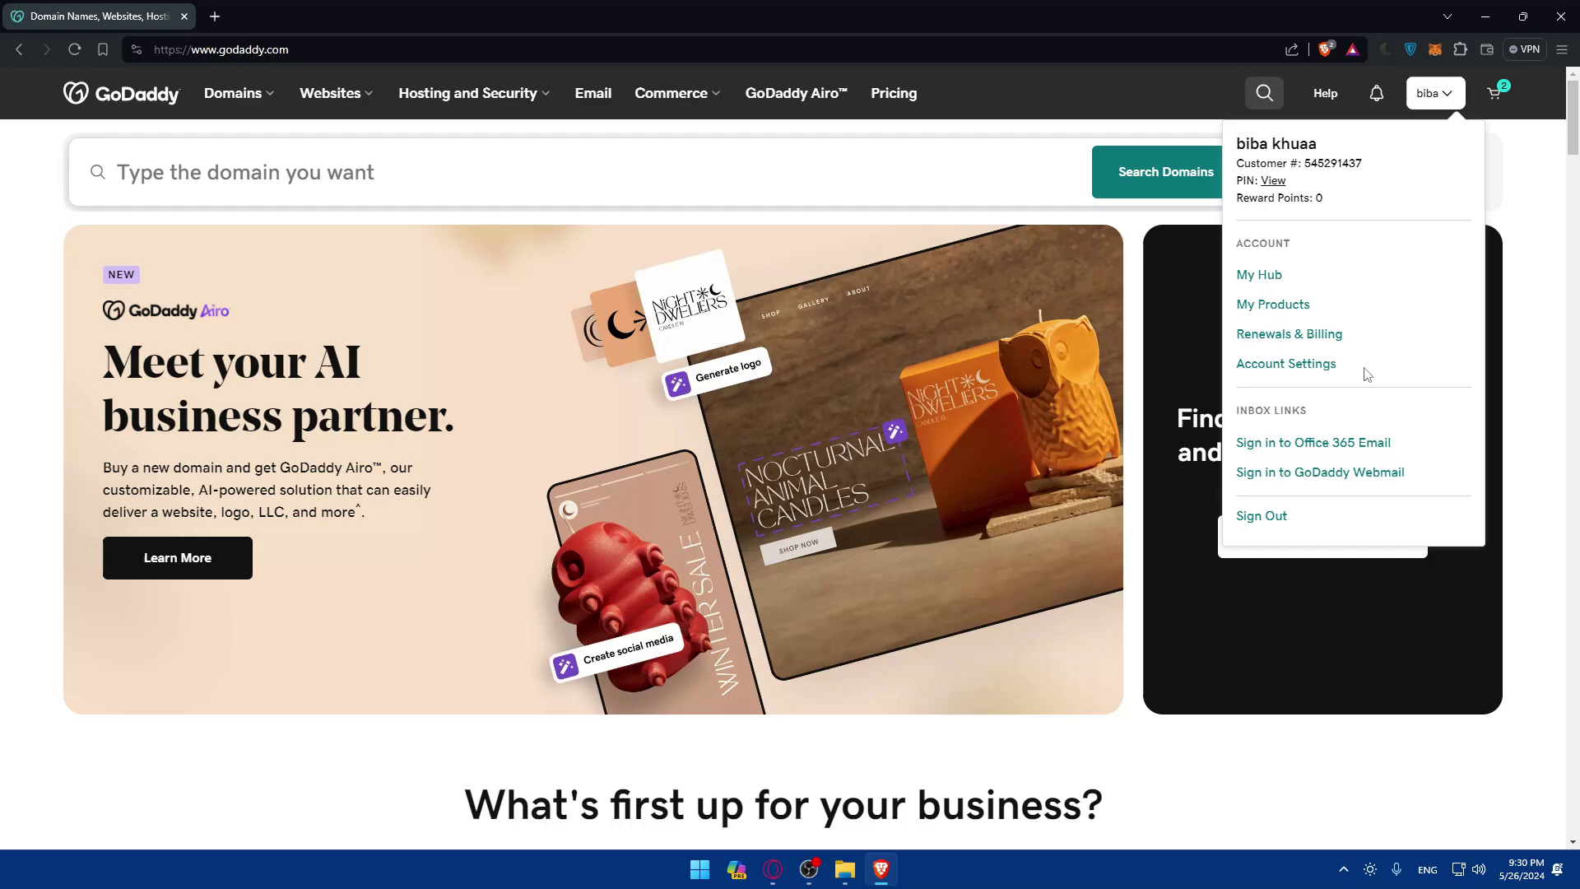
click(1435, 99)
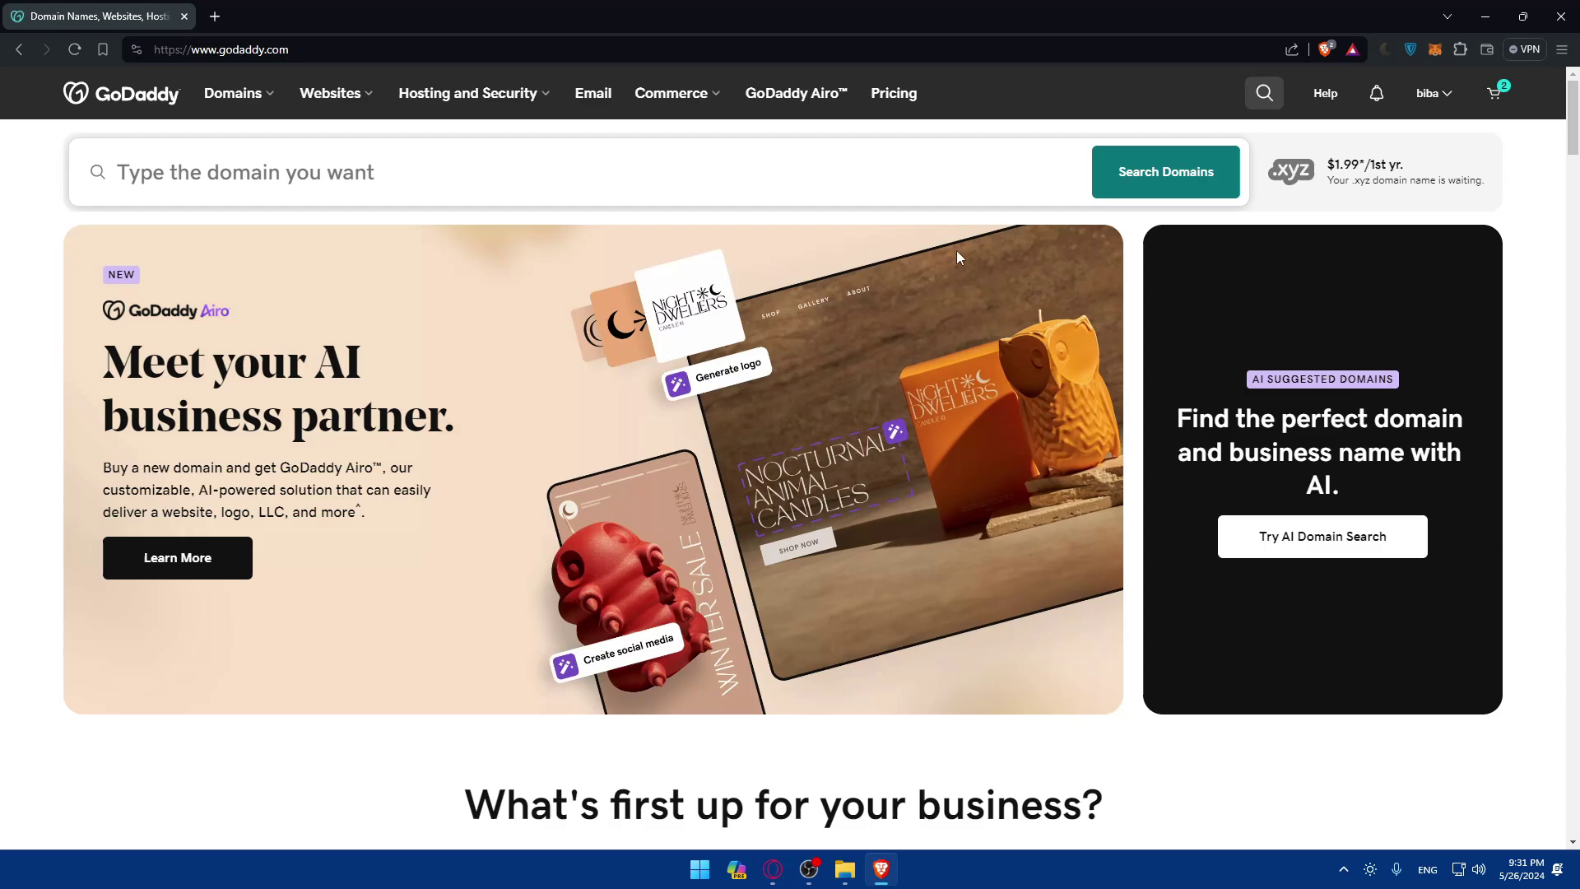
Go to Website Builder, start for free and list all nine existing sites.
click(337, 104)
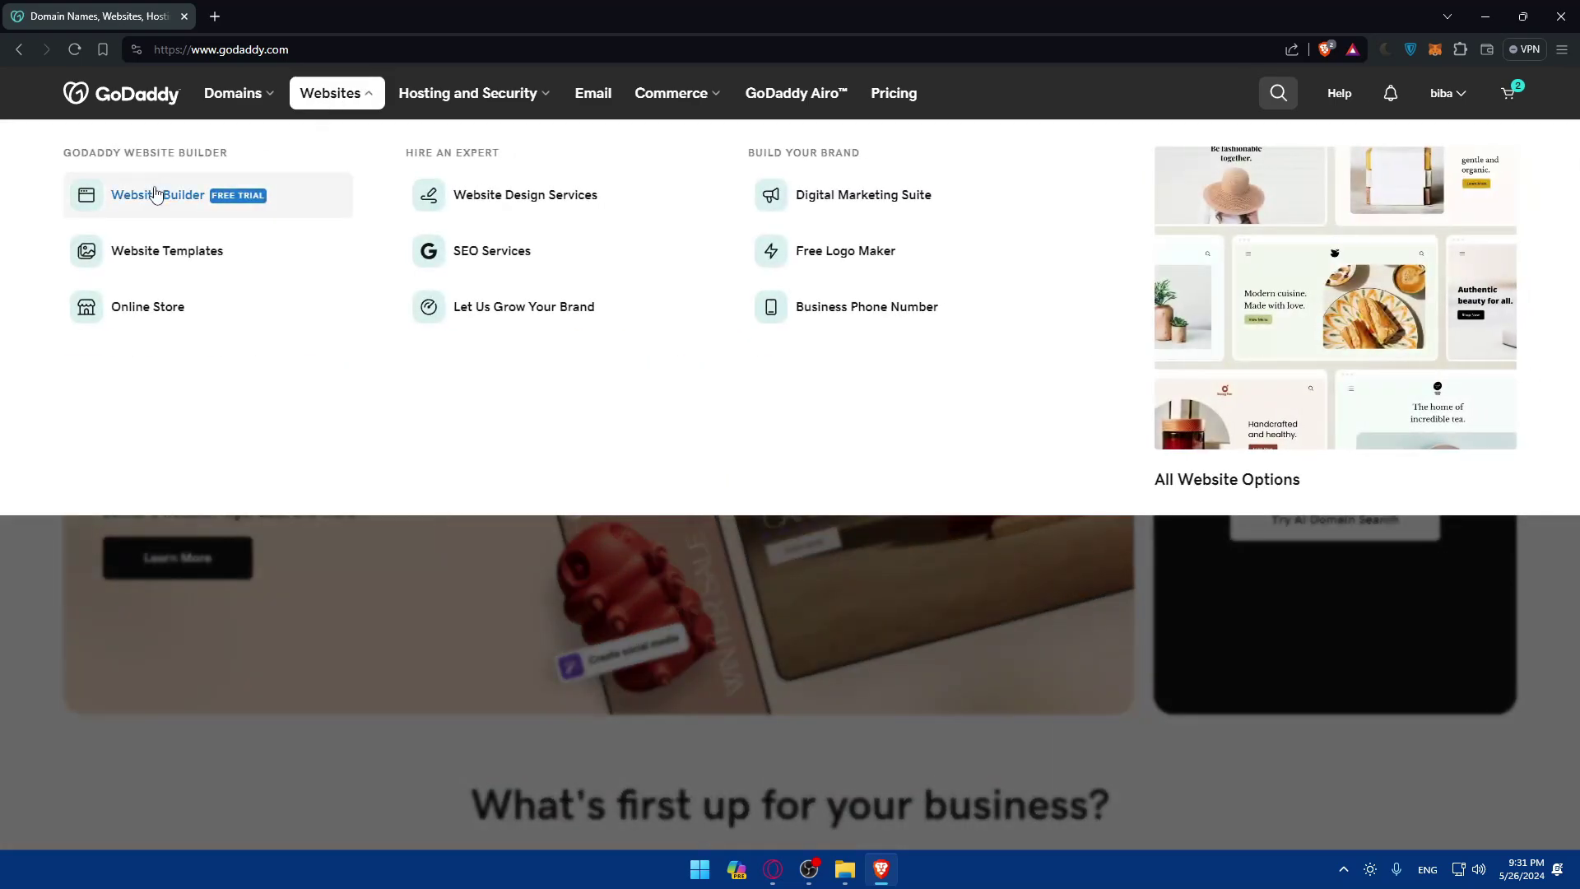
click(197, 198)
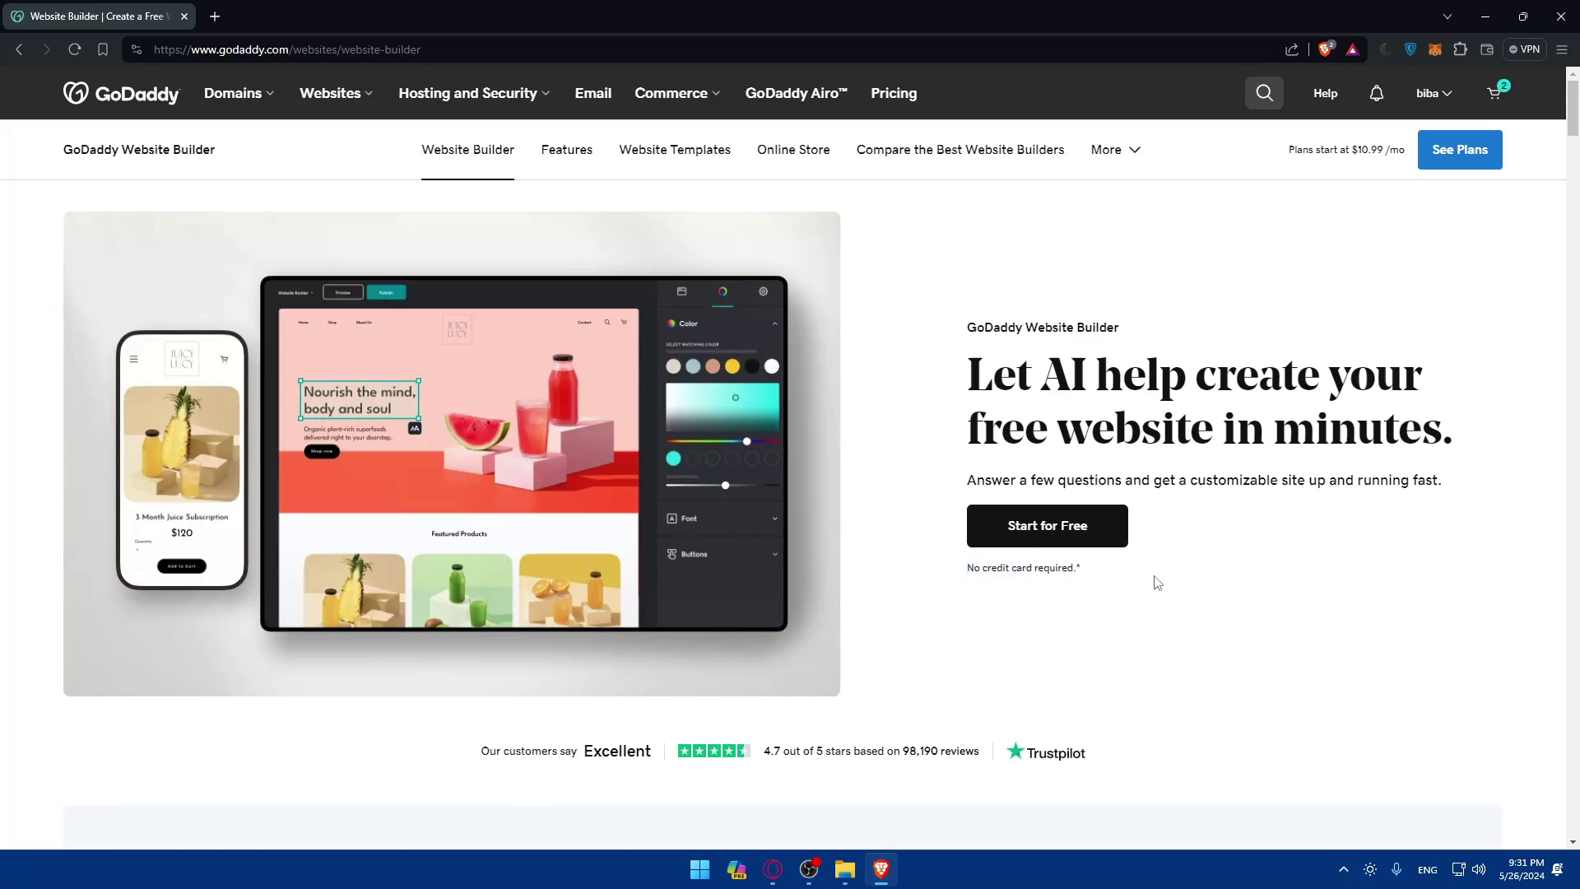
click(1038, 534)
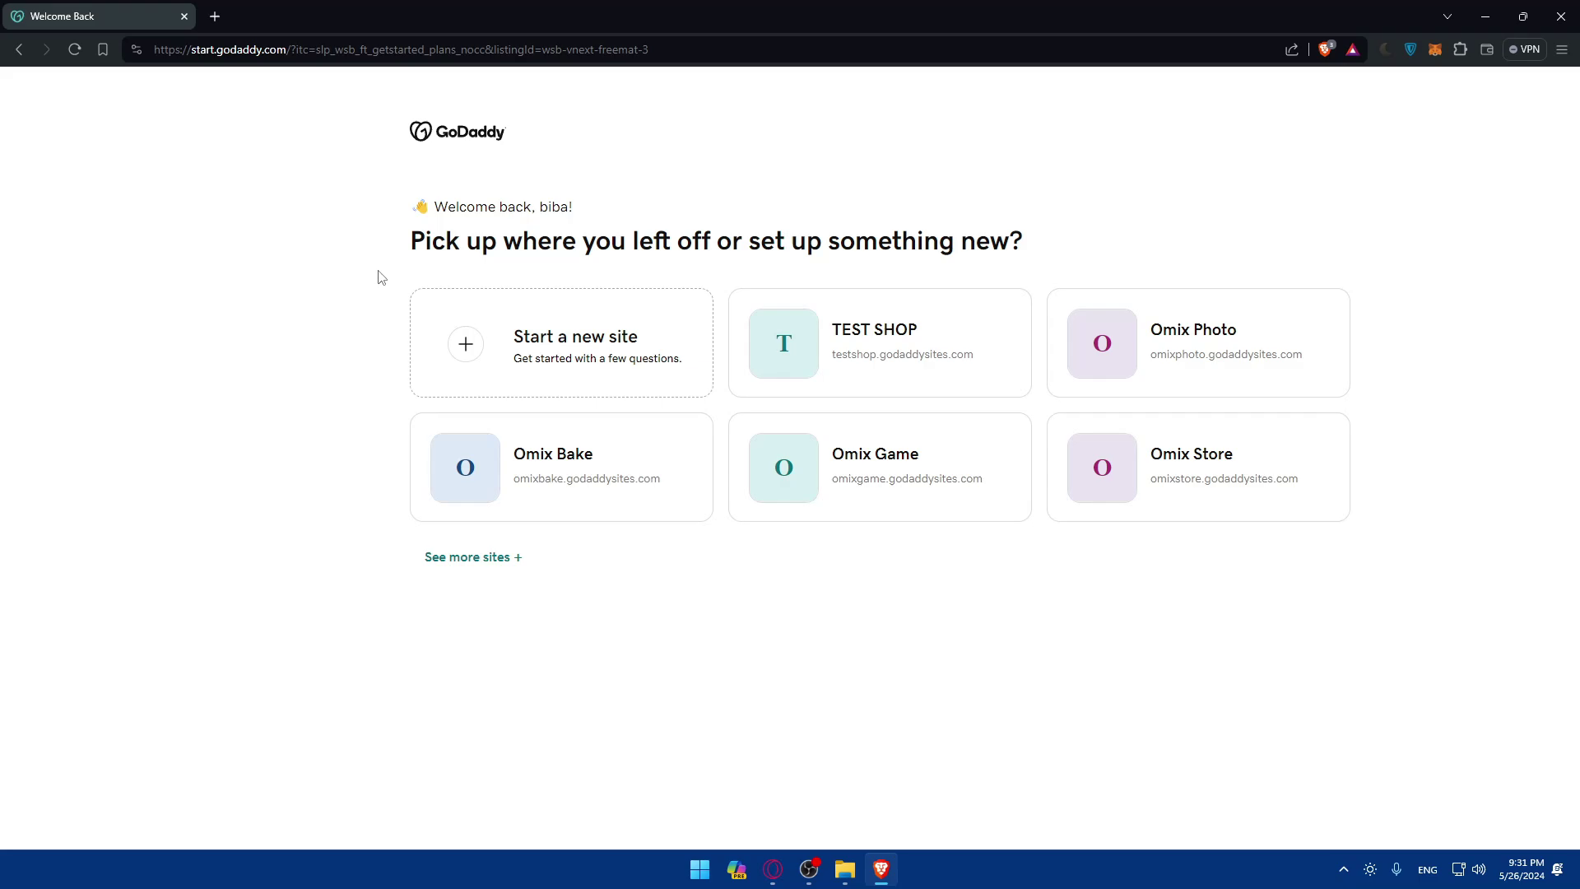
drag(382, 244, 1029, 236)
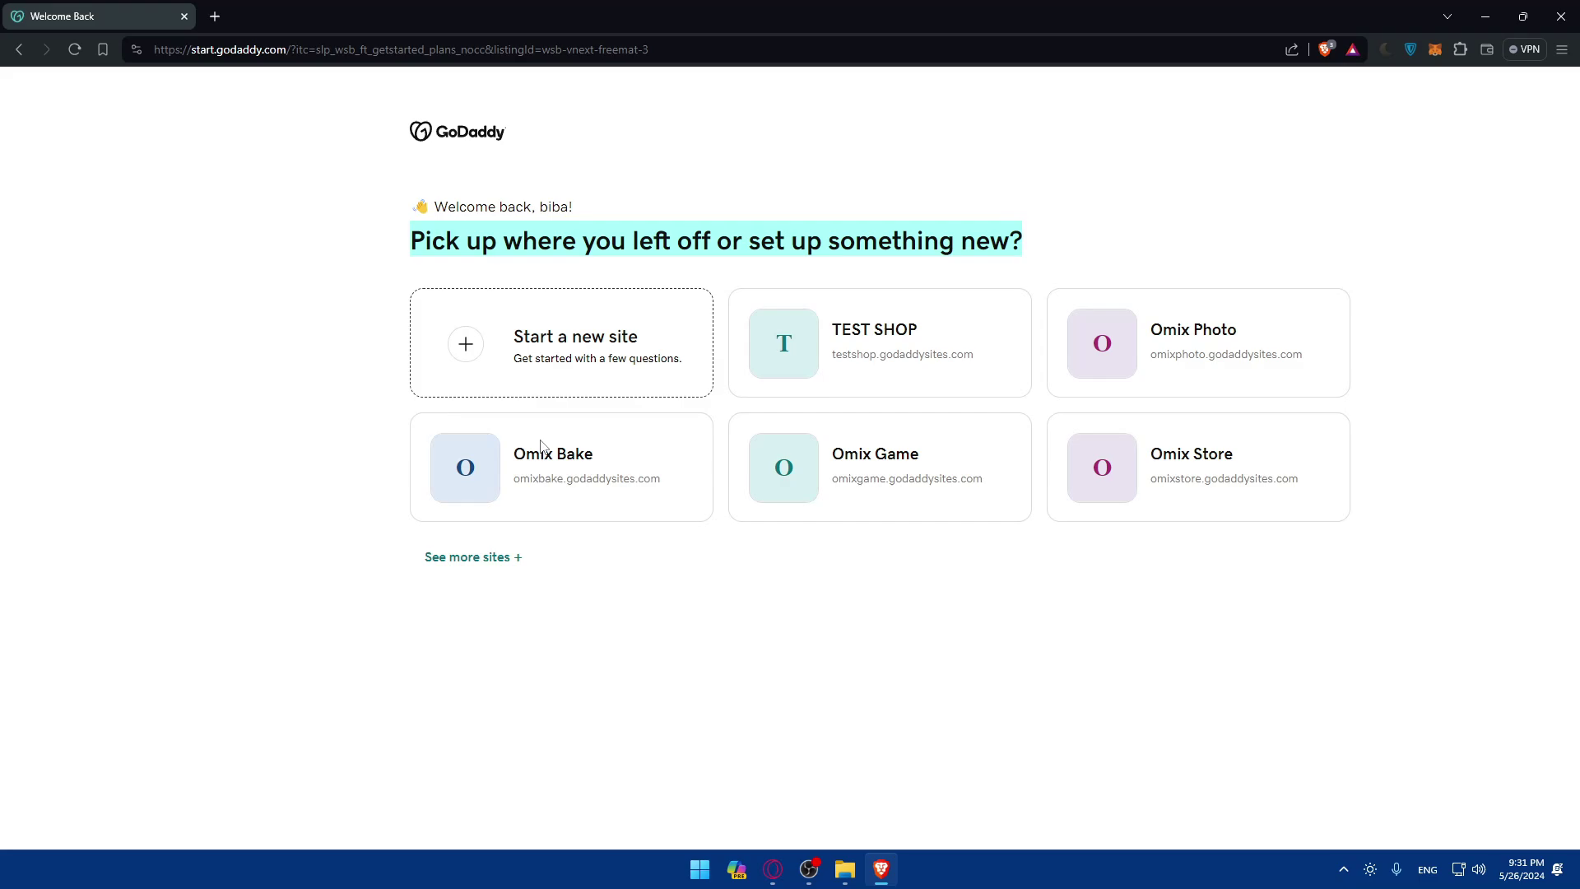
click(475, 557)
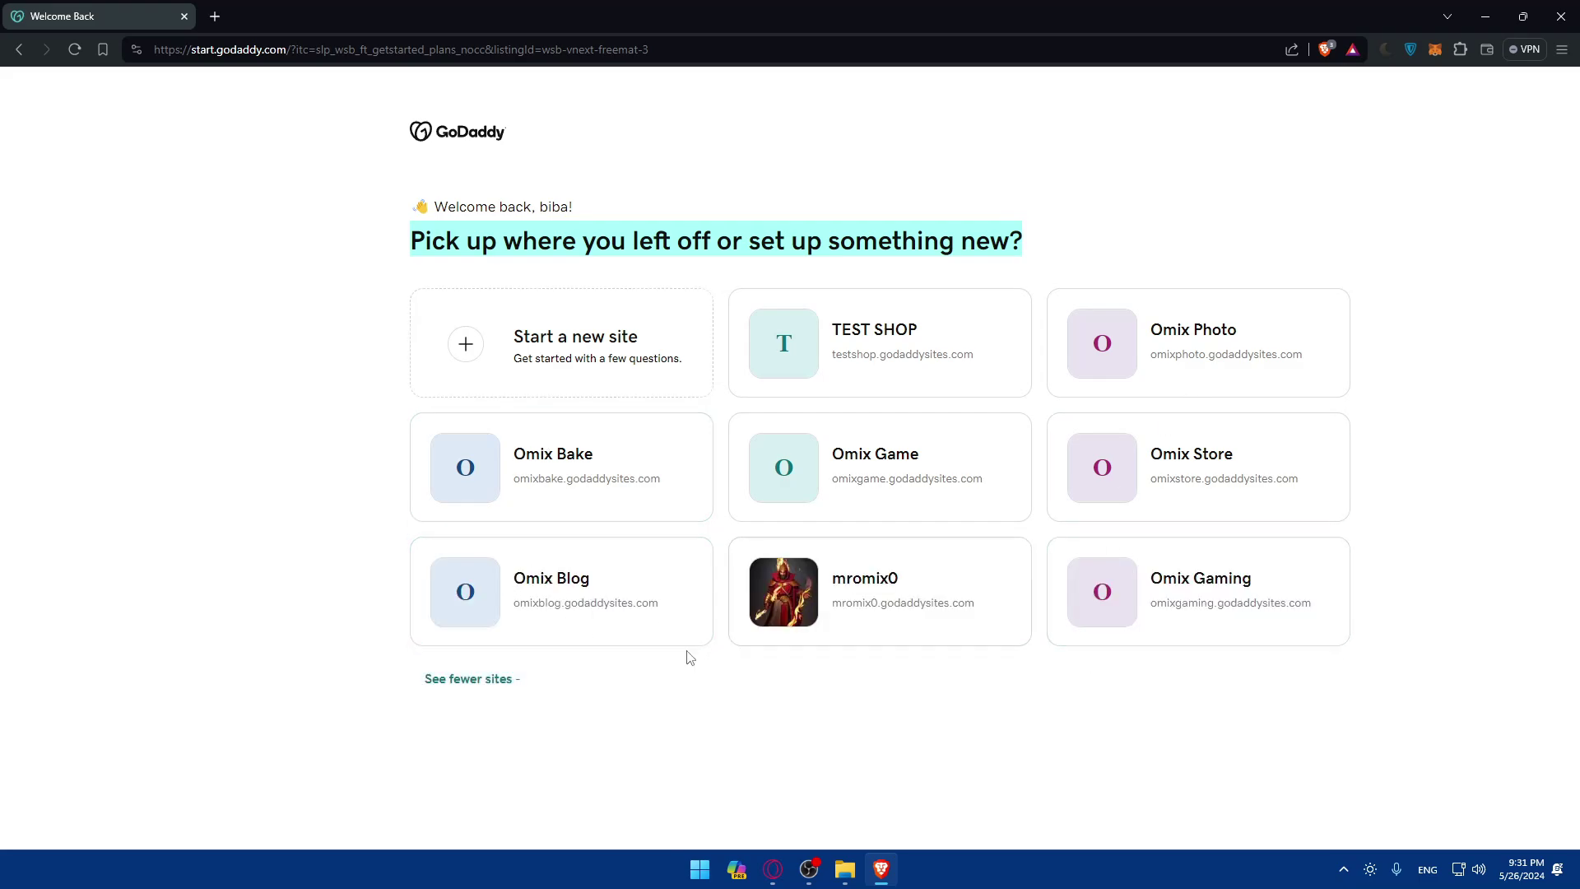
Start a new site whose goal is selling goods and services on its own website.
click(566, 325)
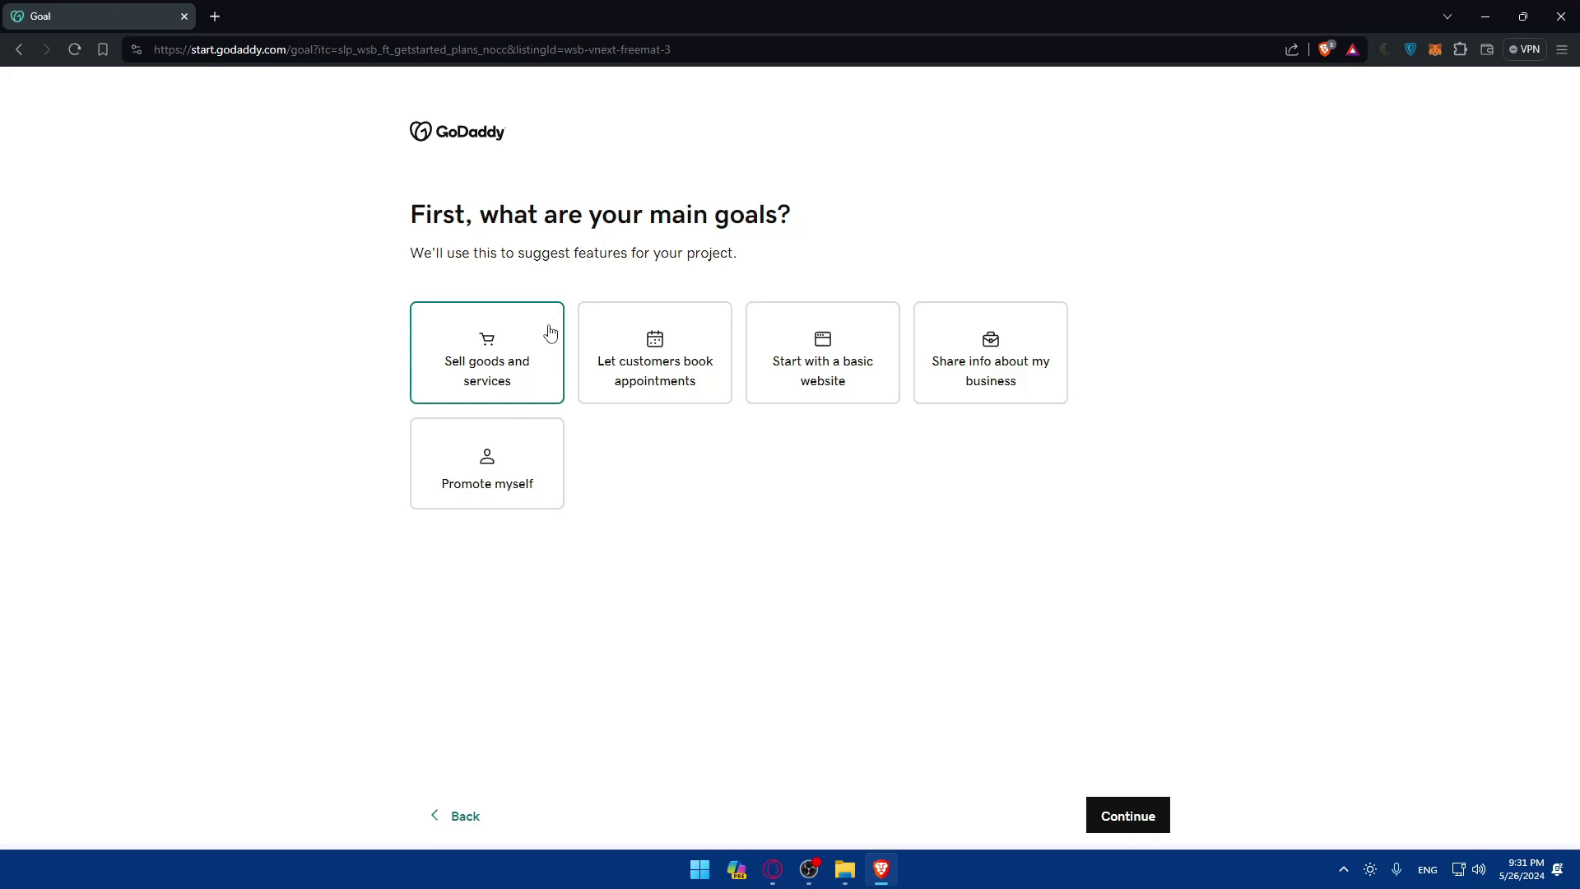
drag(396, 212, 946, 230)
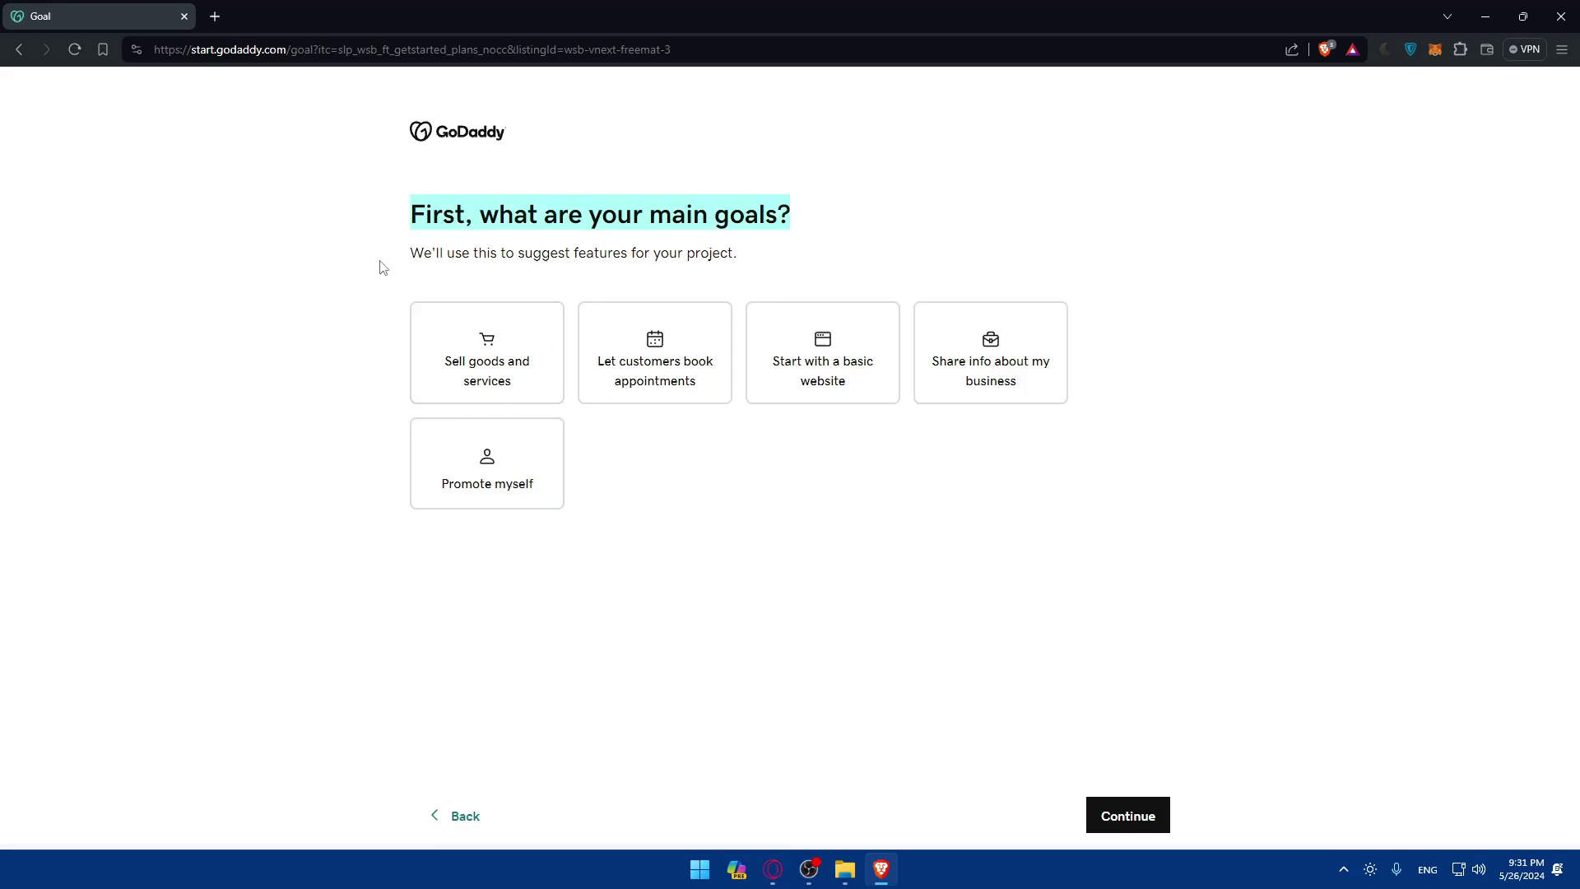
drag(380, 266, 850, 257)
click(761, 274)
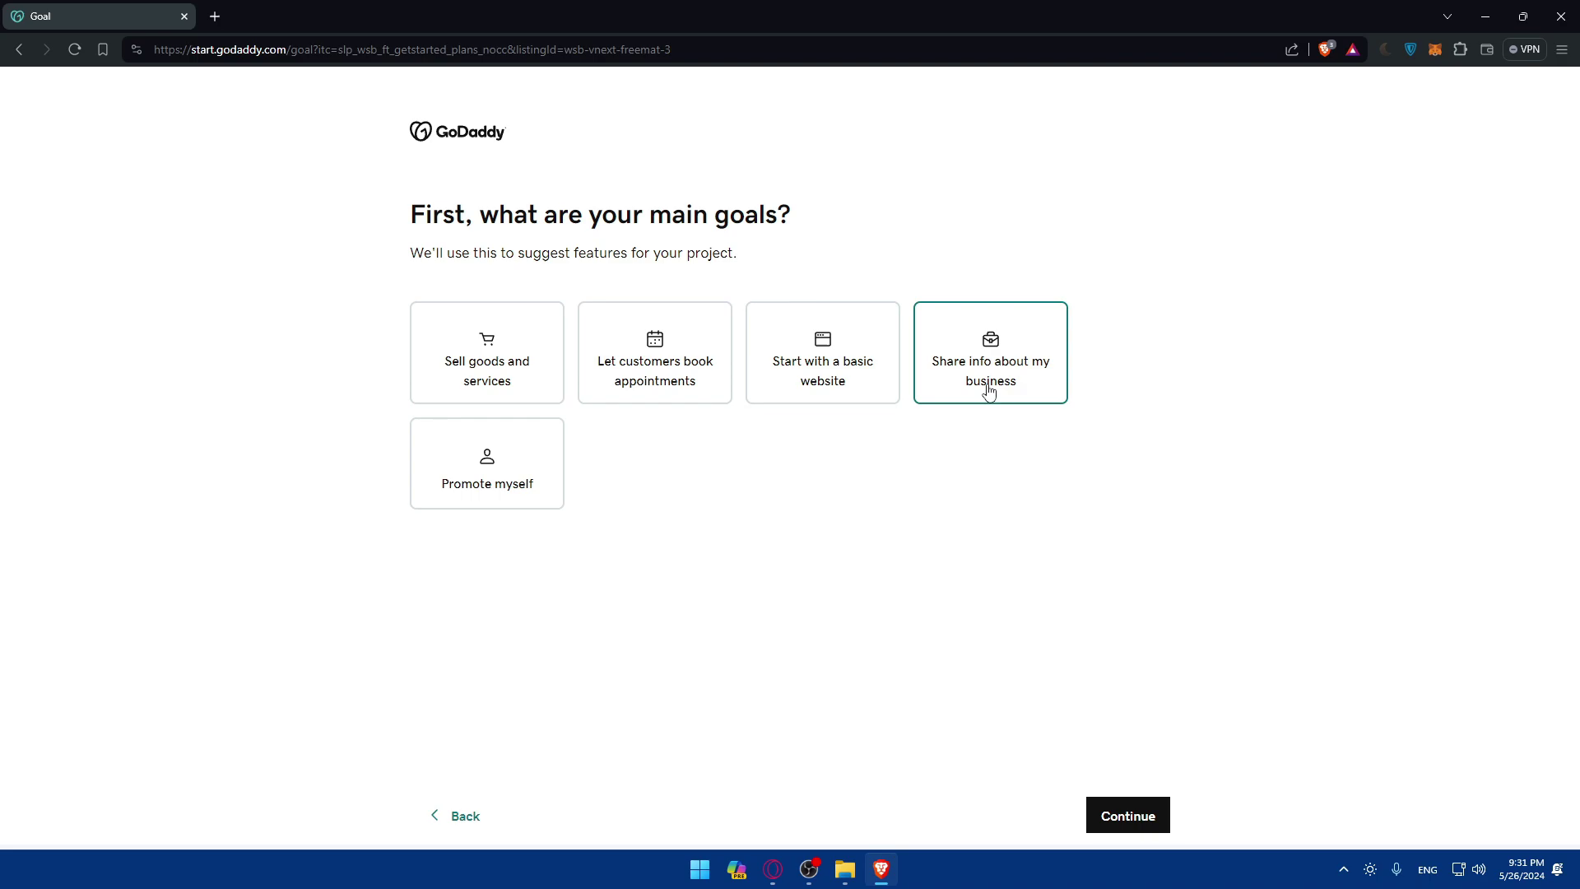
click(517, 387)
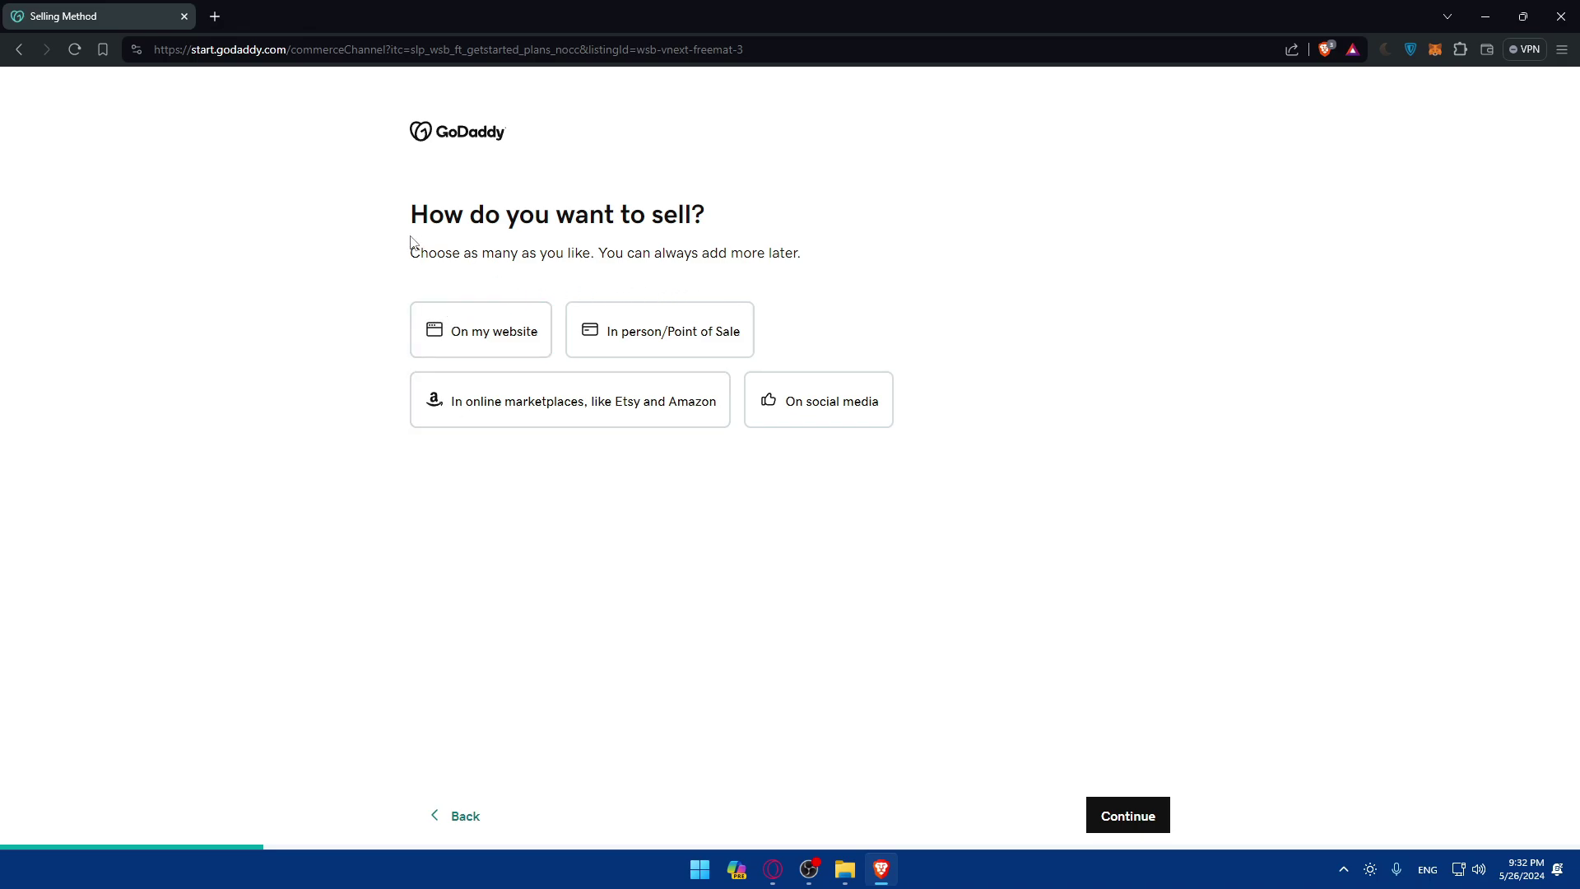
click(469, 331)
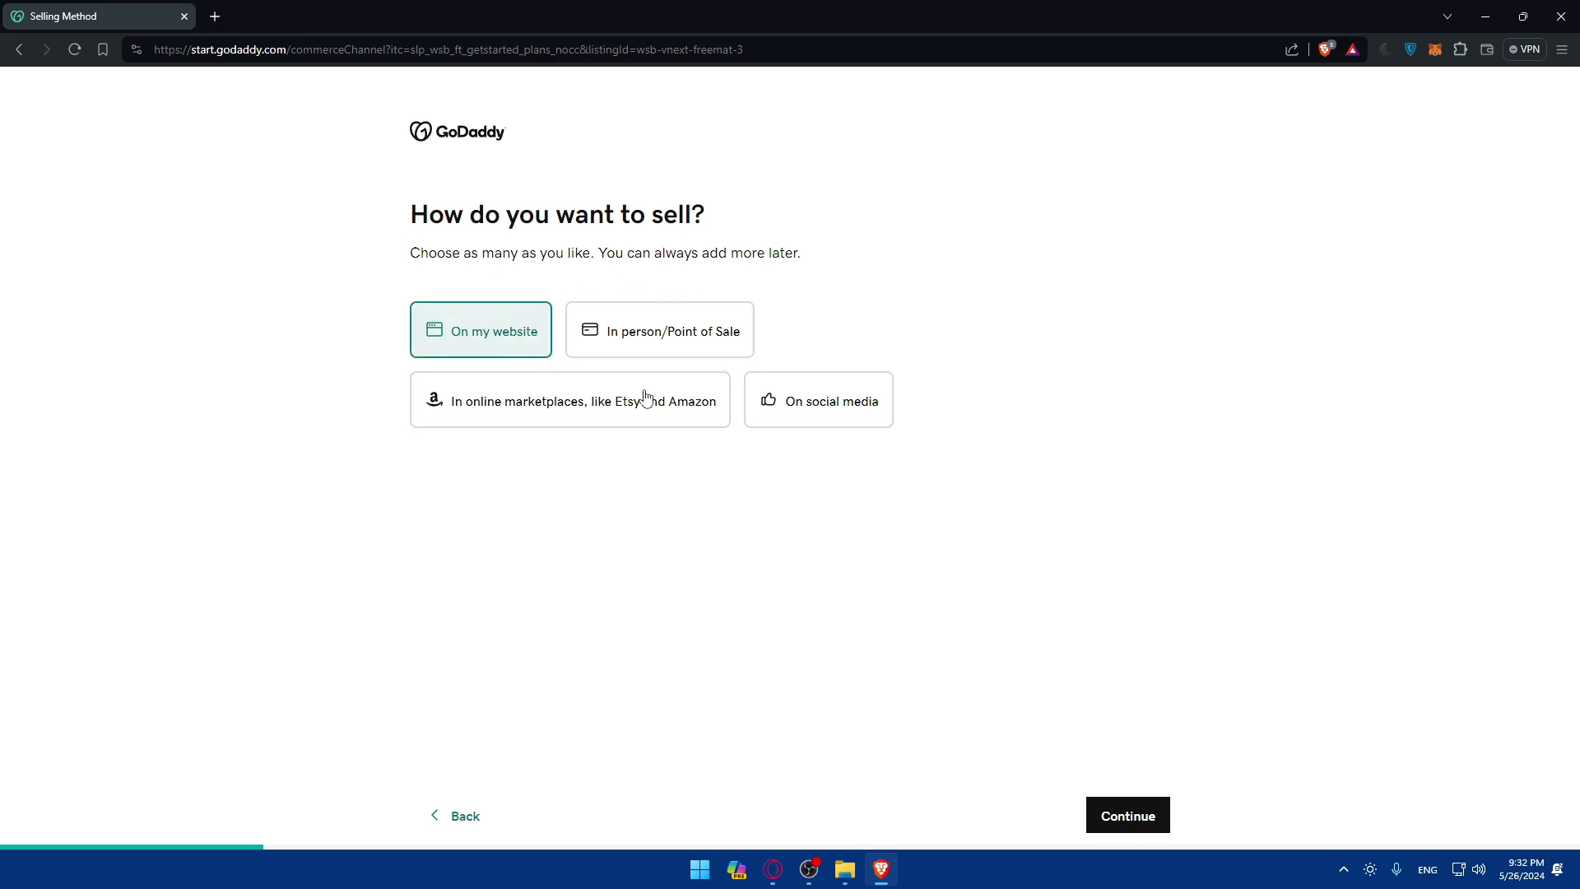
click(1119, 819)
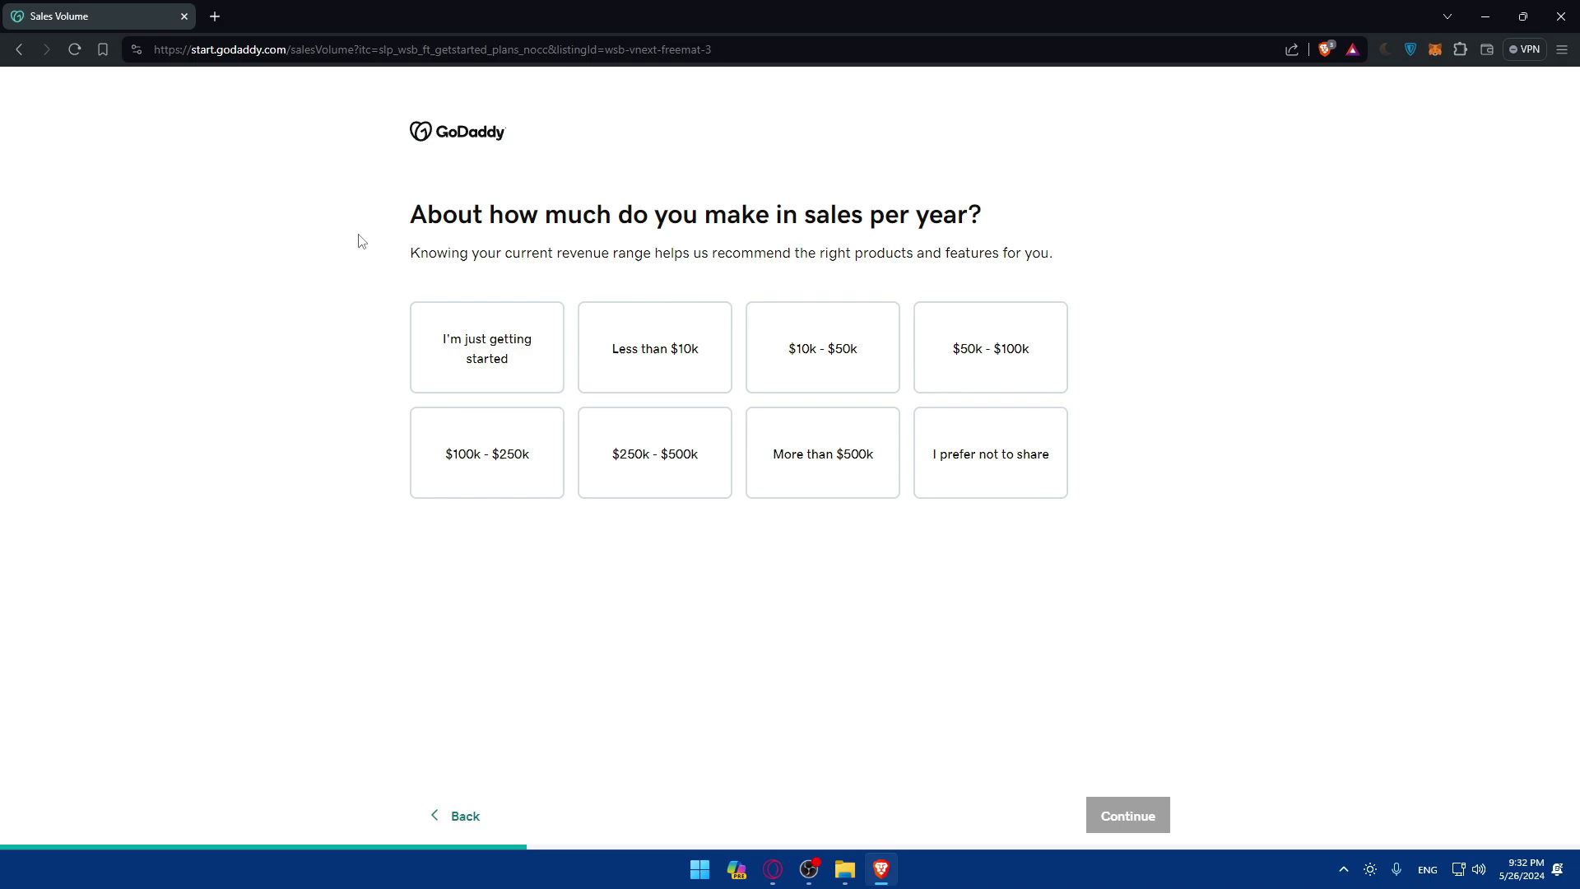
Mark sales as just getting started, enter category 'ticket' and business name Omix Sales.
drag(375, 208, 825, 208)
click(767, 248)
click(458, 368)
click(1097, 813)
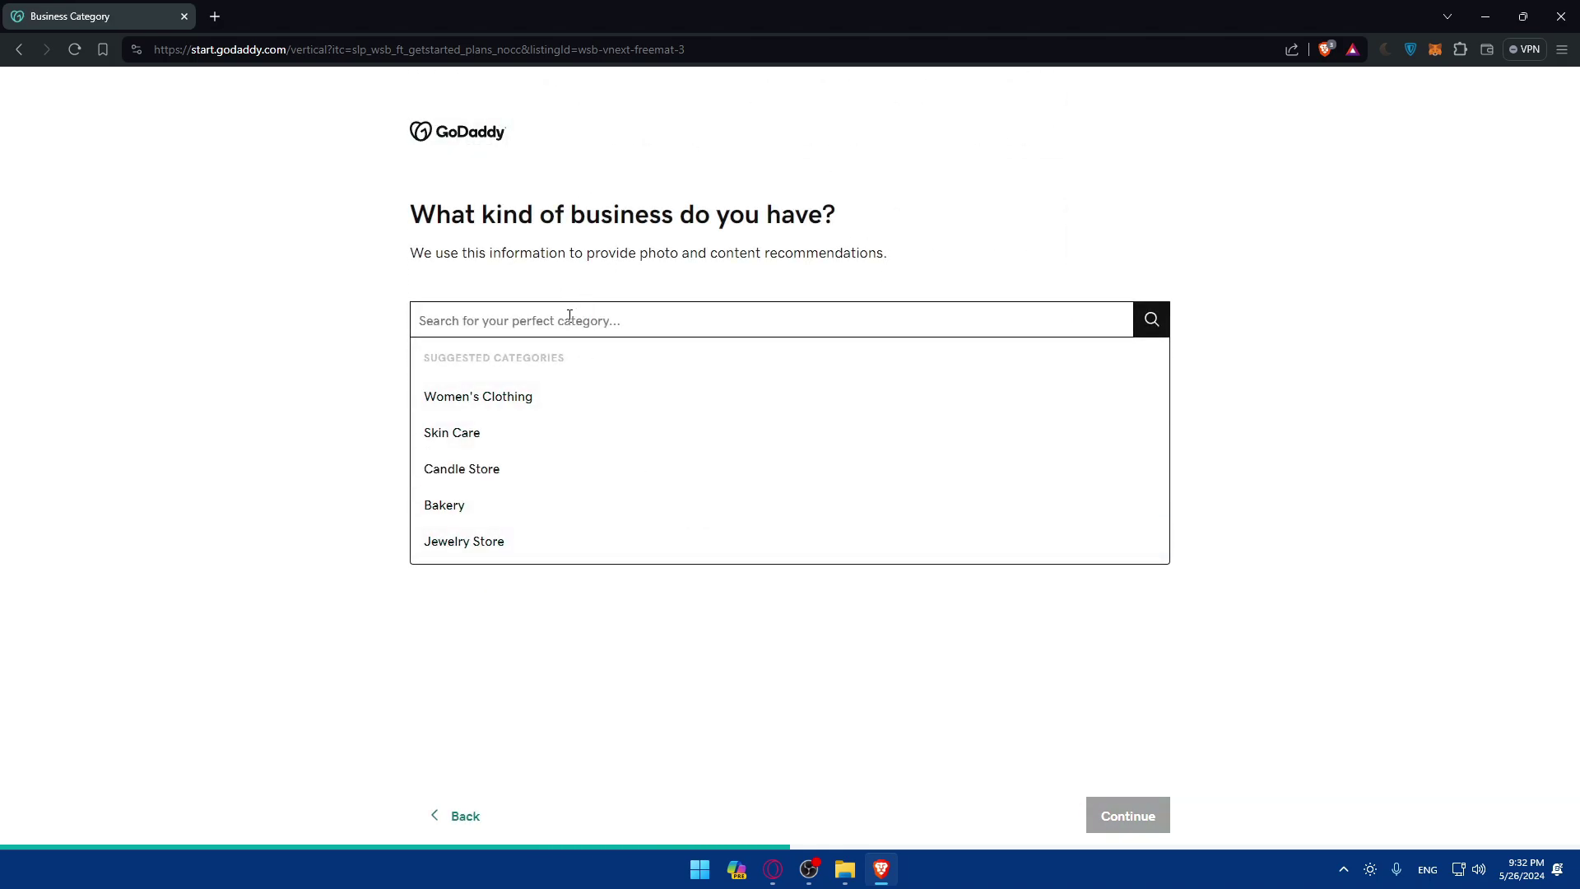
text(ticket)
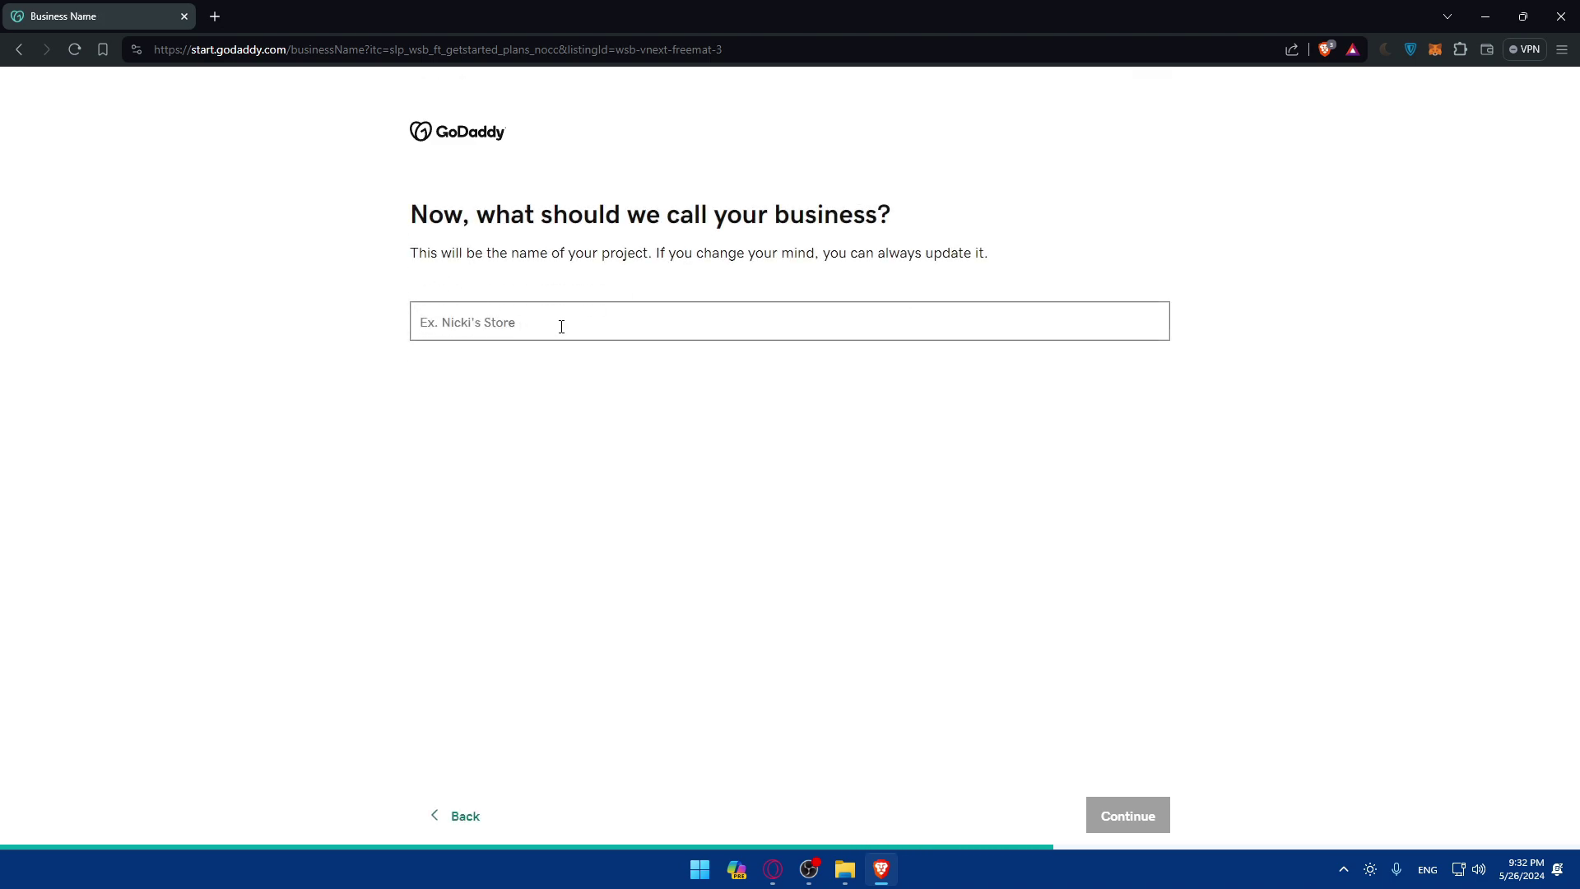
click(561, 327)
text(Om)
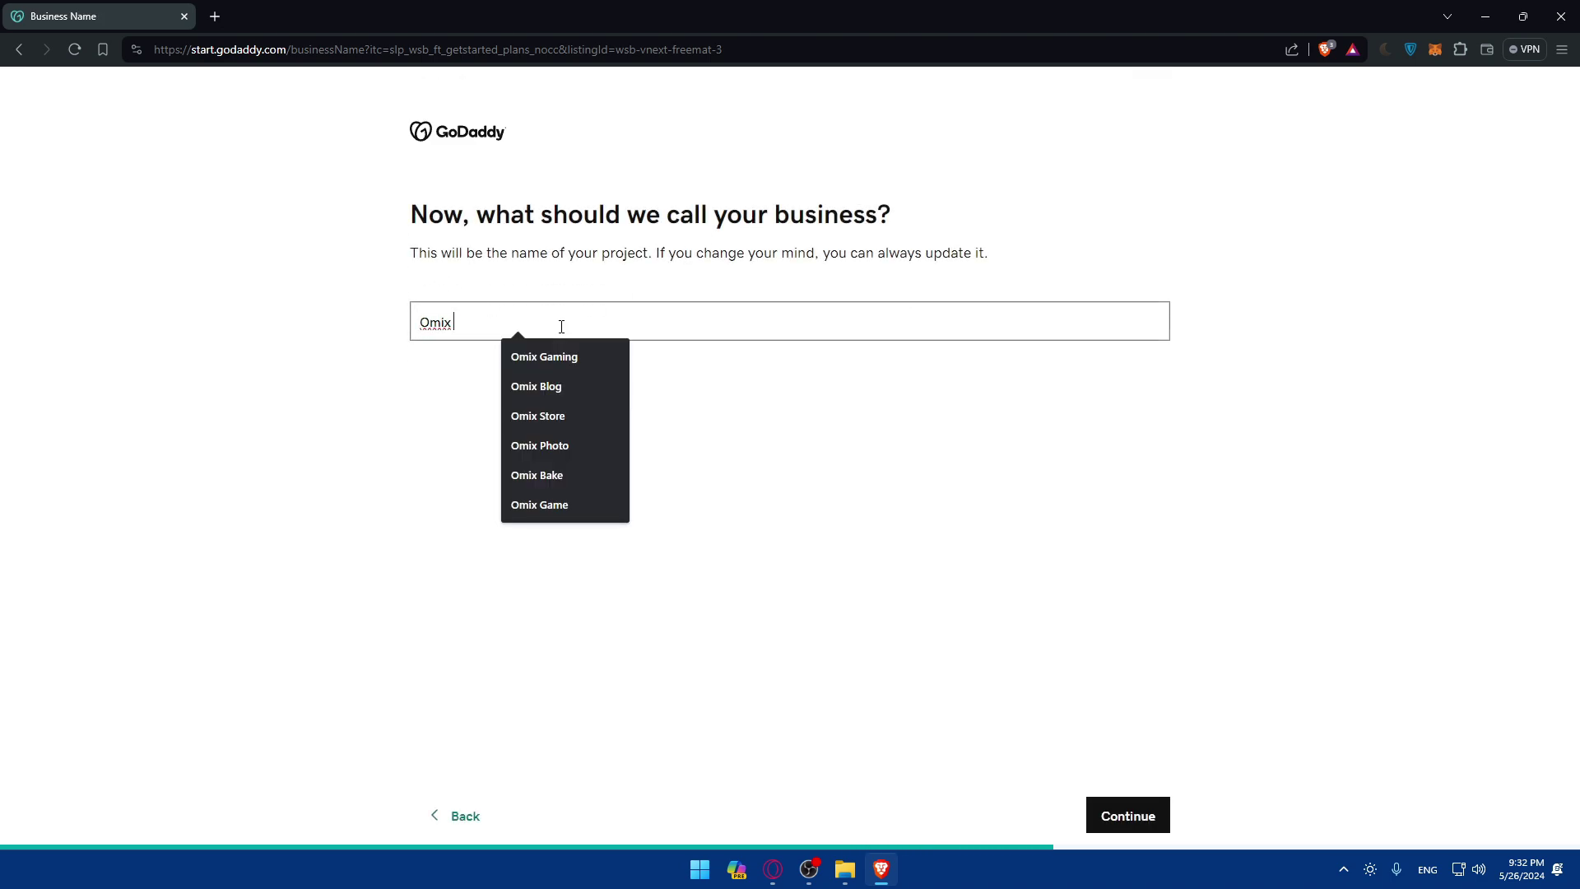
text(ix Sales)
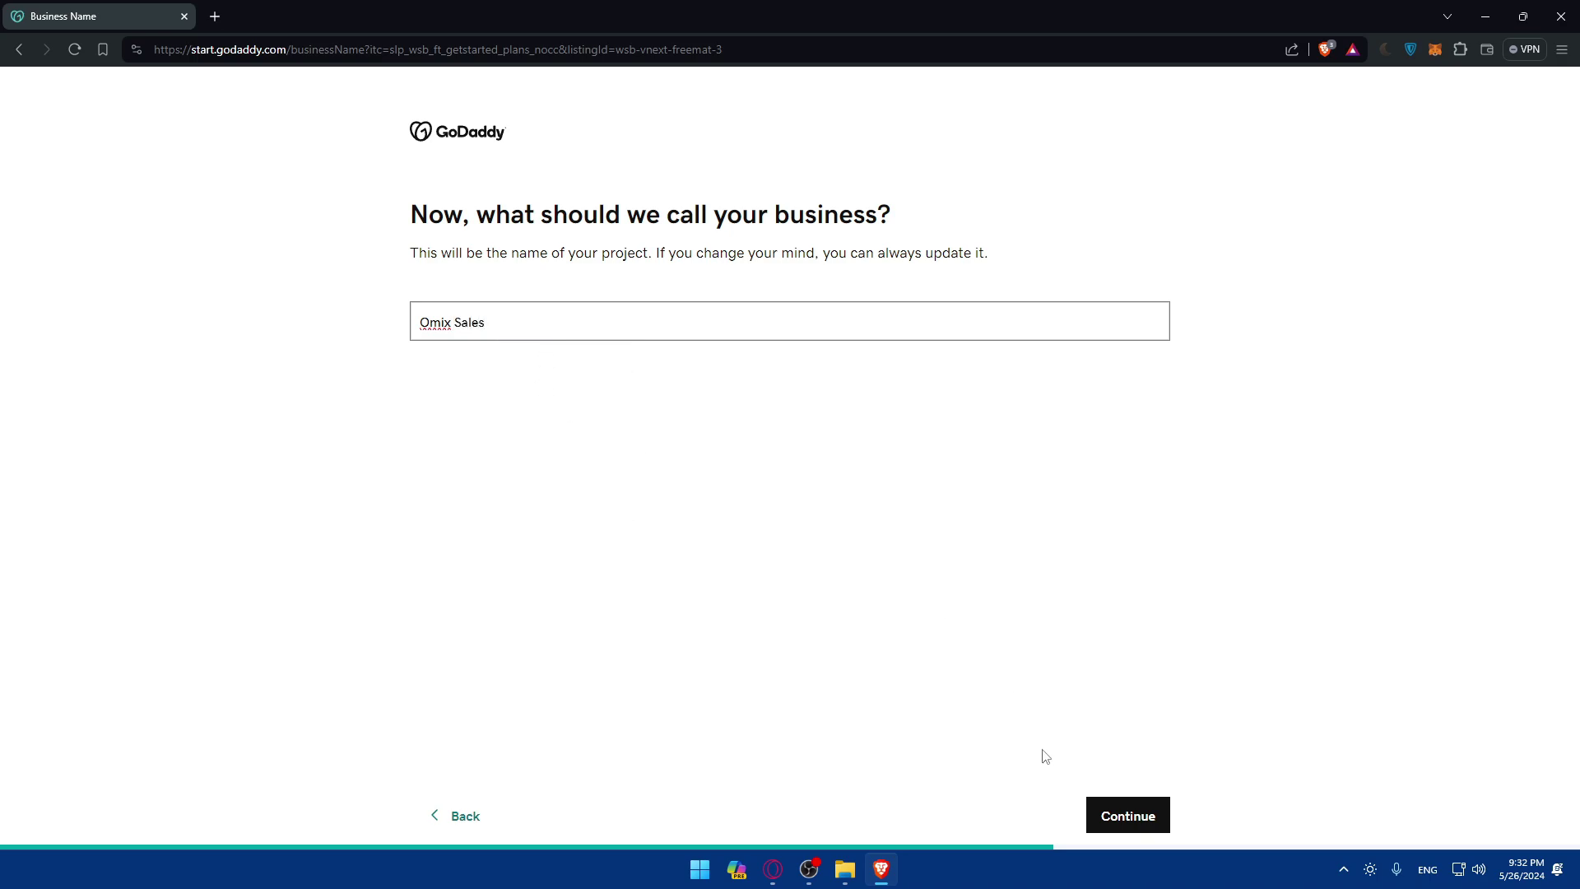
click(1132, 815)
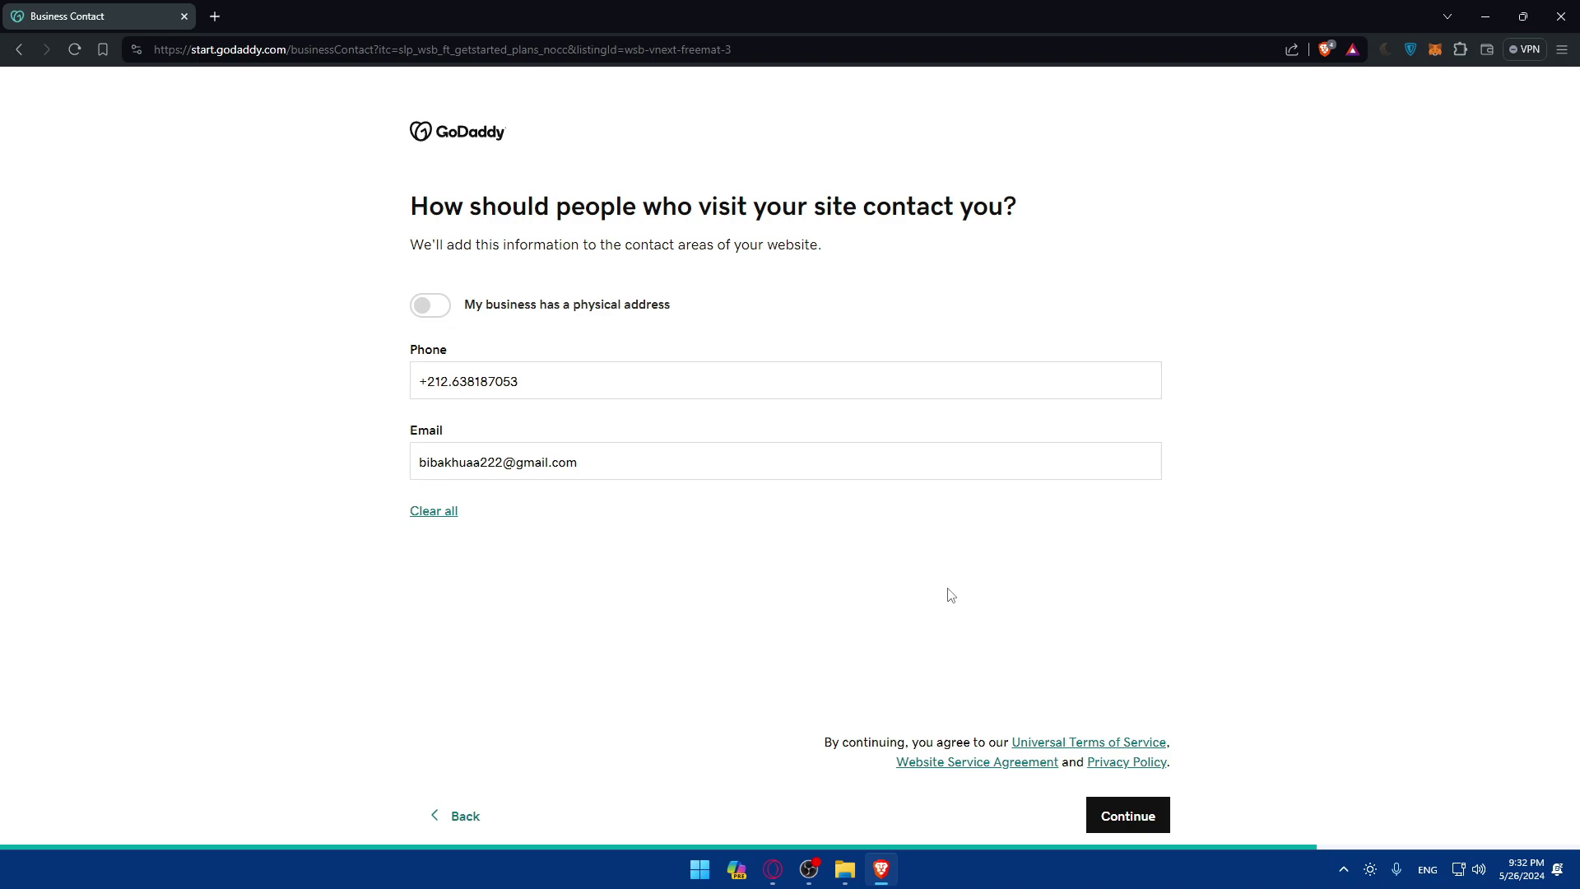
Fill phone and e-mail from saved entries, leave physical address off, and build the site.
drag(545, 229, 1042, 228)
click(1043, 227)
click(431, 512)
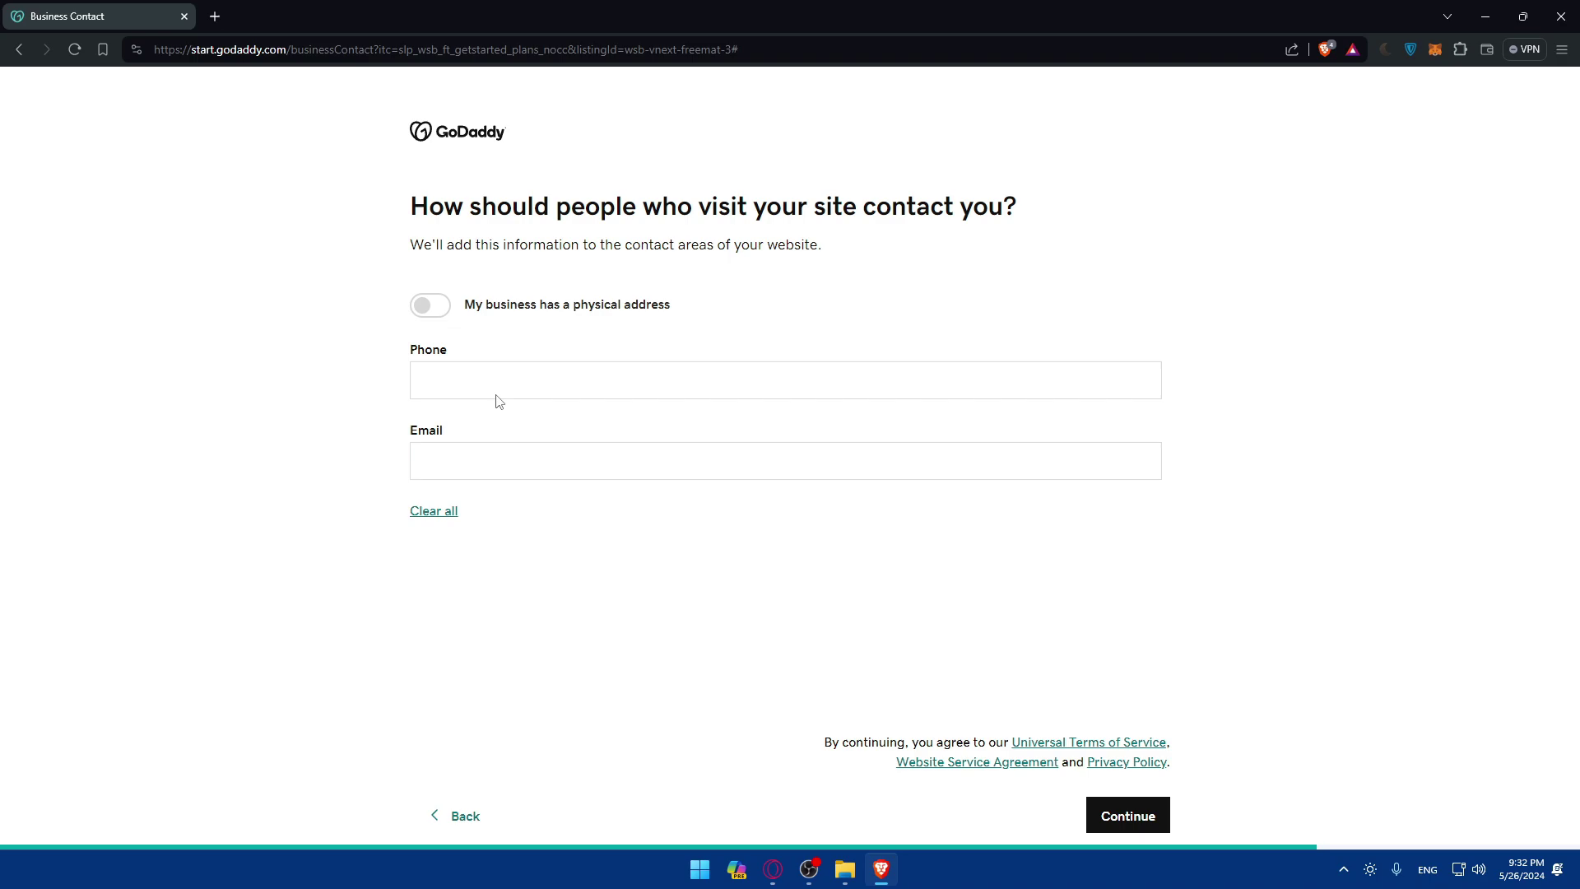
click(451, 383)
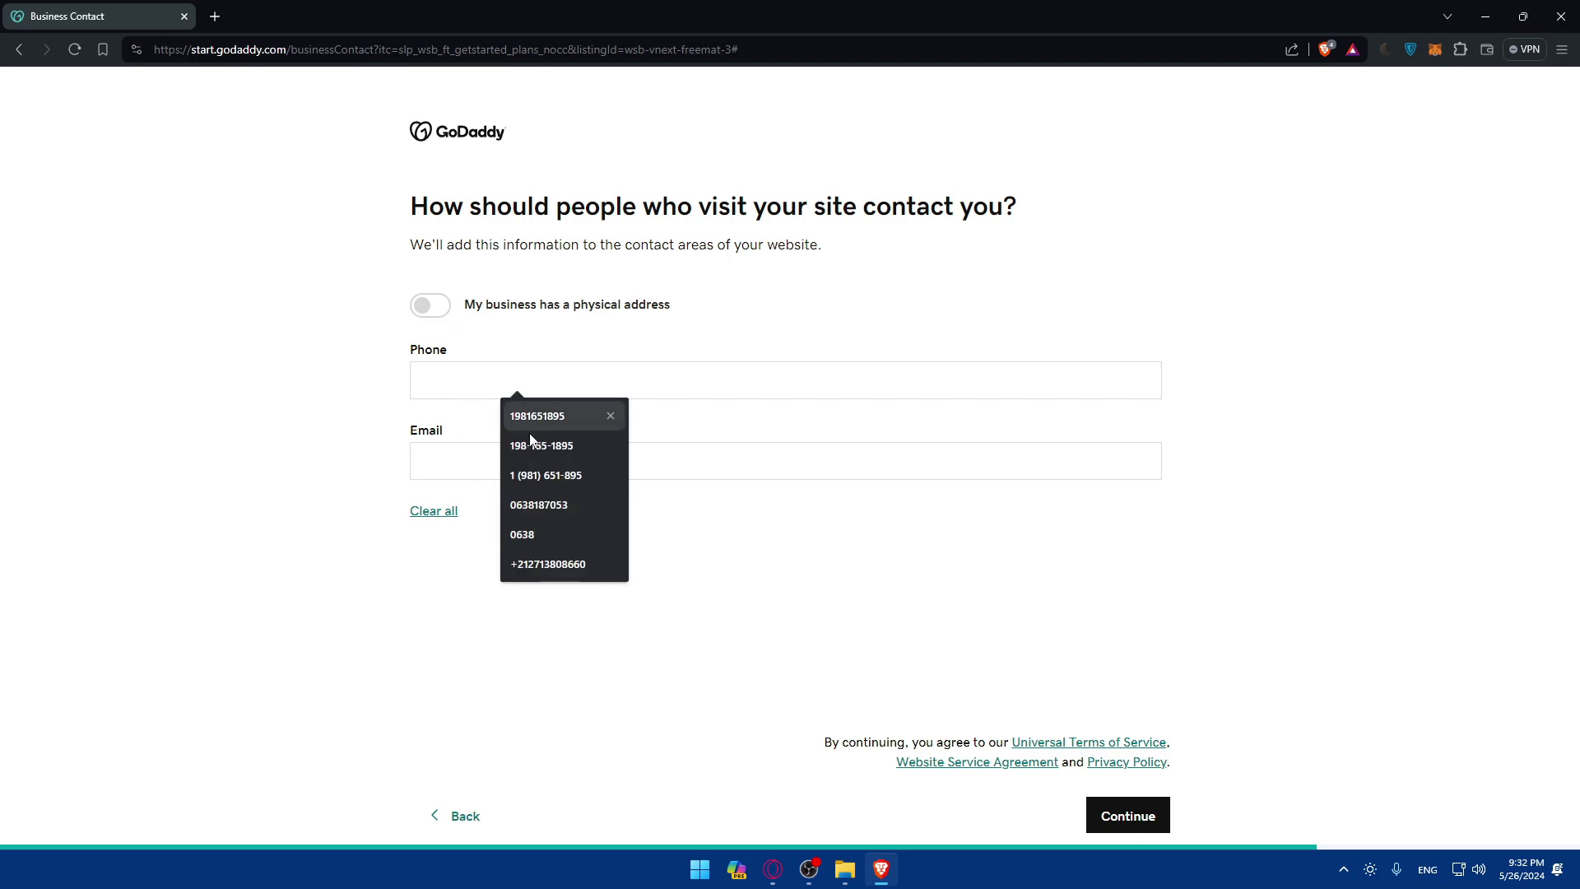
click(547, 564)
click(424, 459)
click(543, 506)
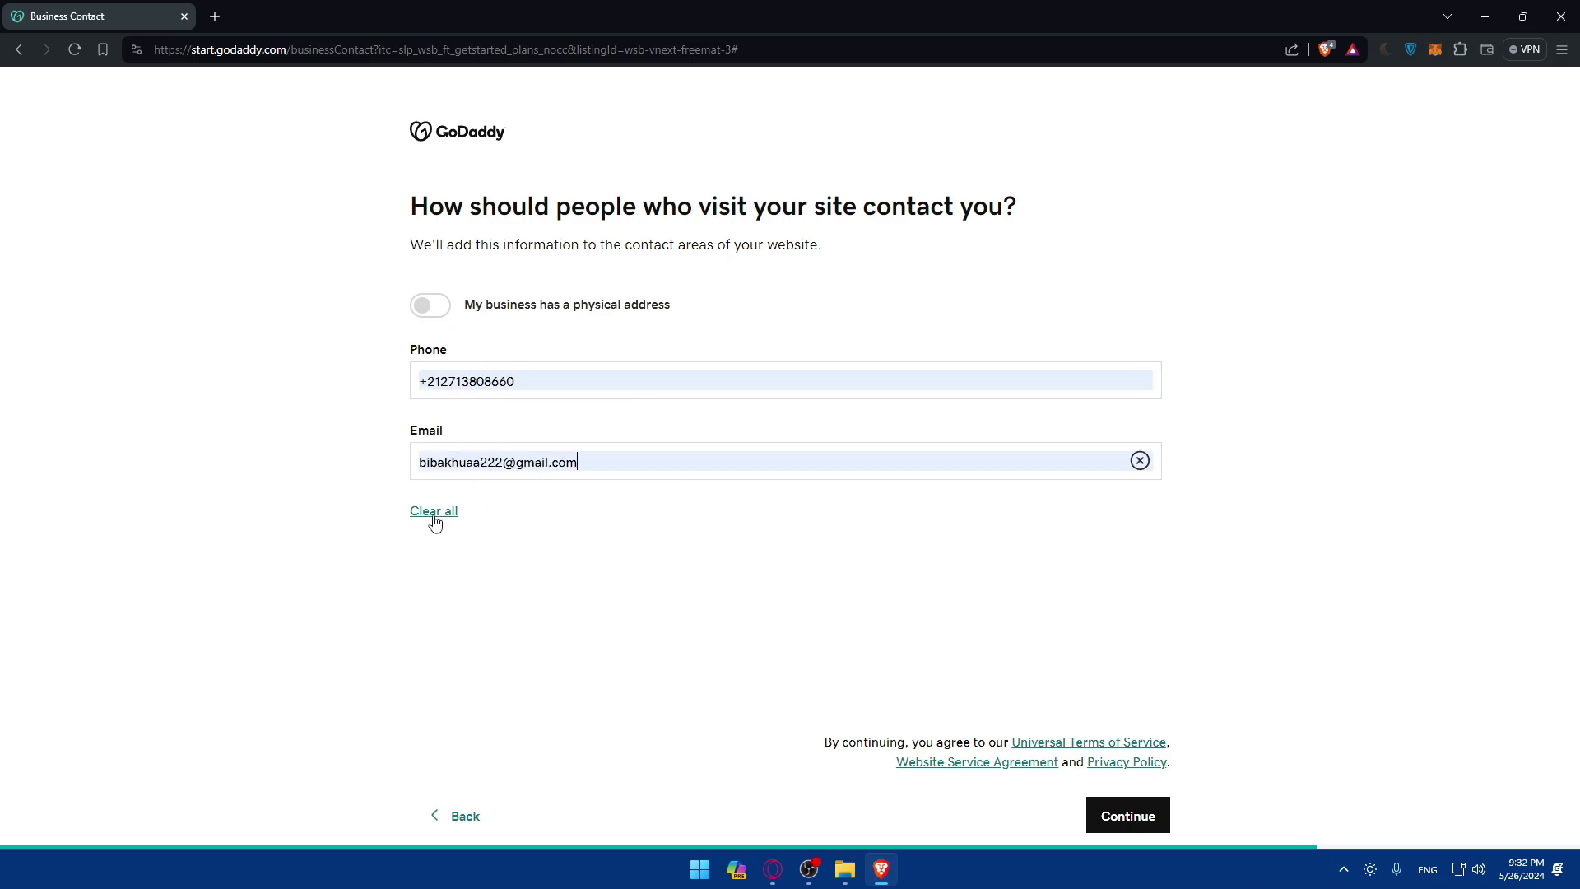
click(421, 308)
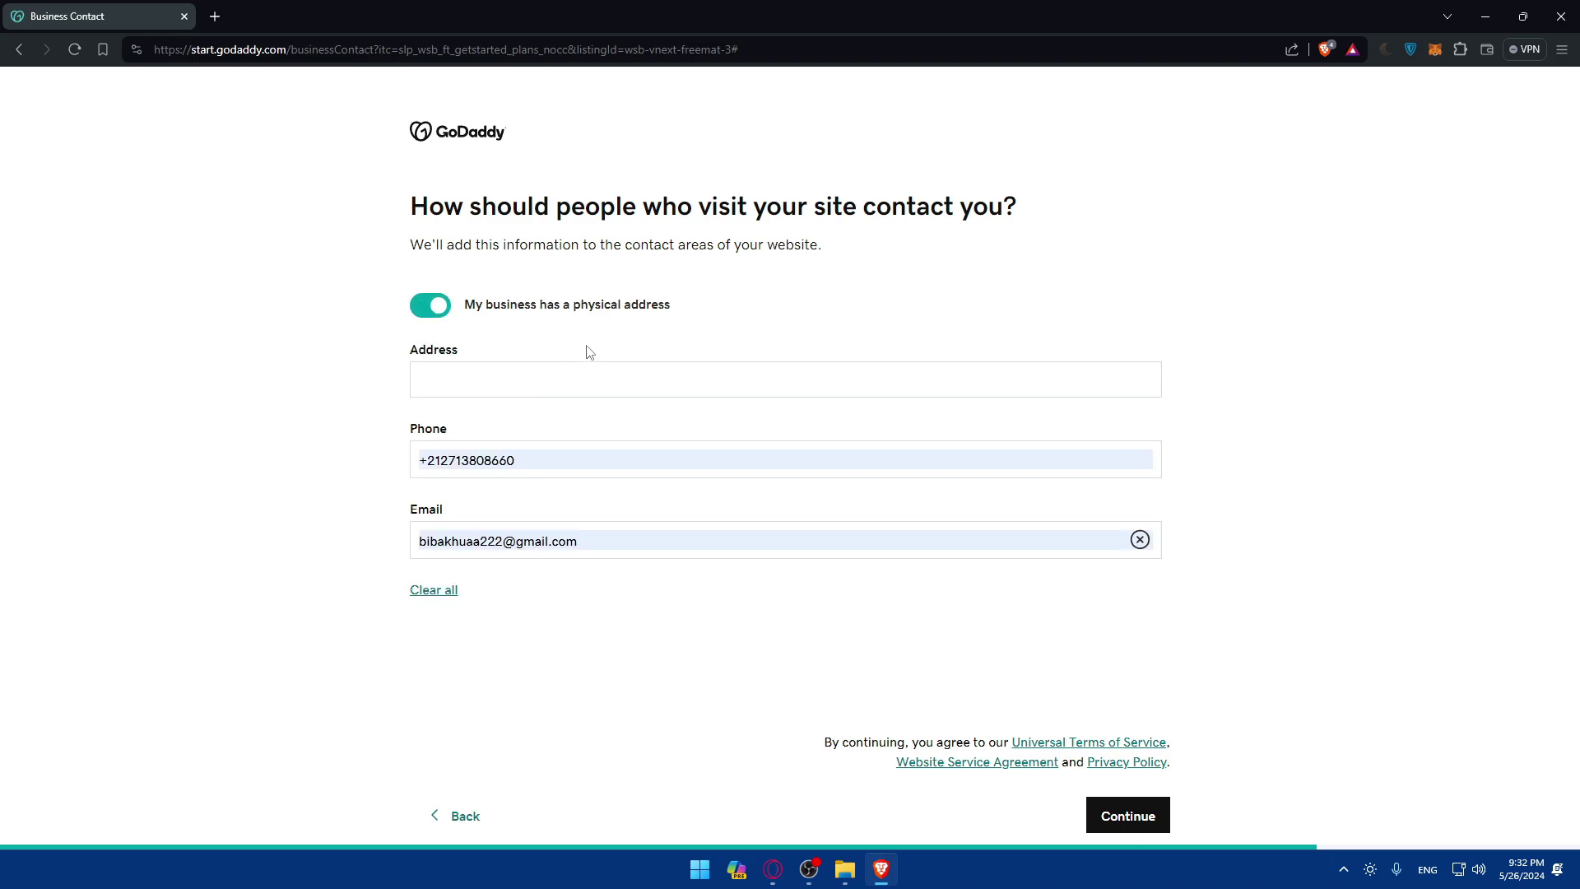
click(447, 313)
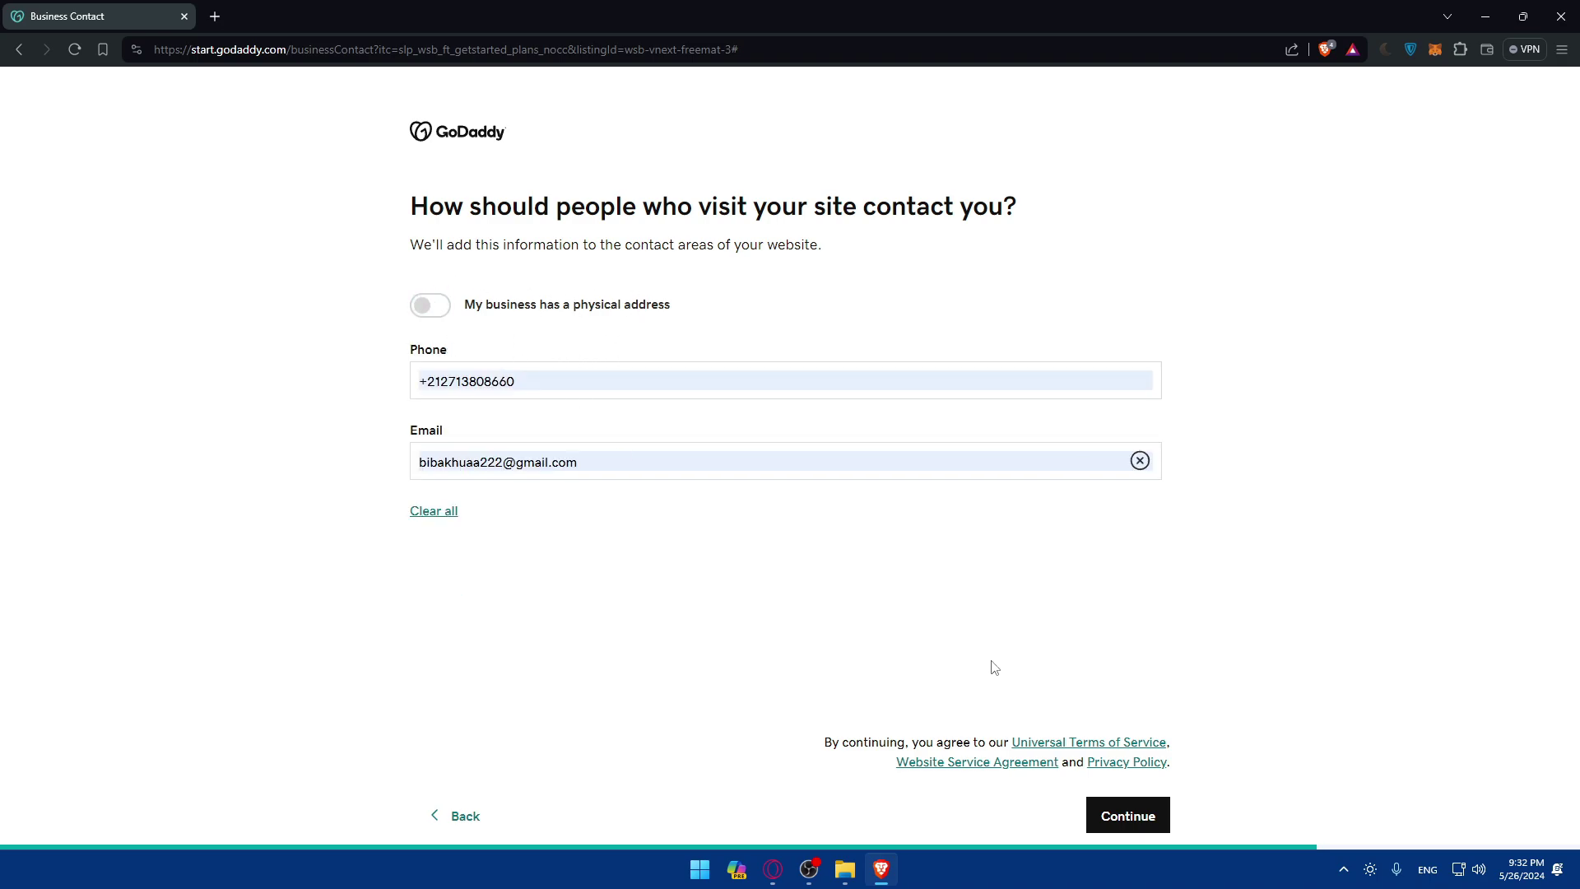
click(1146, 810)
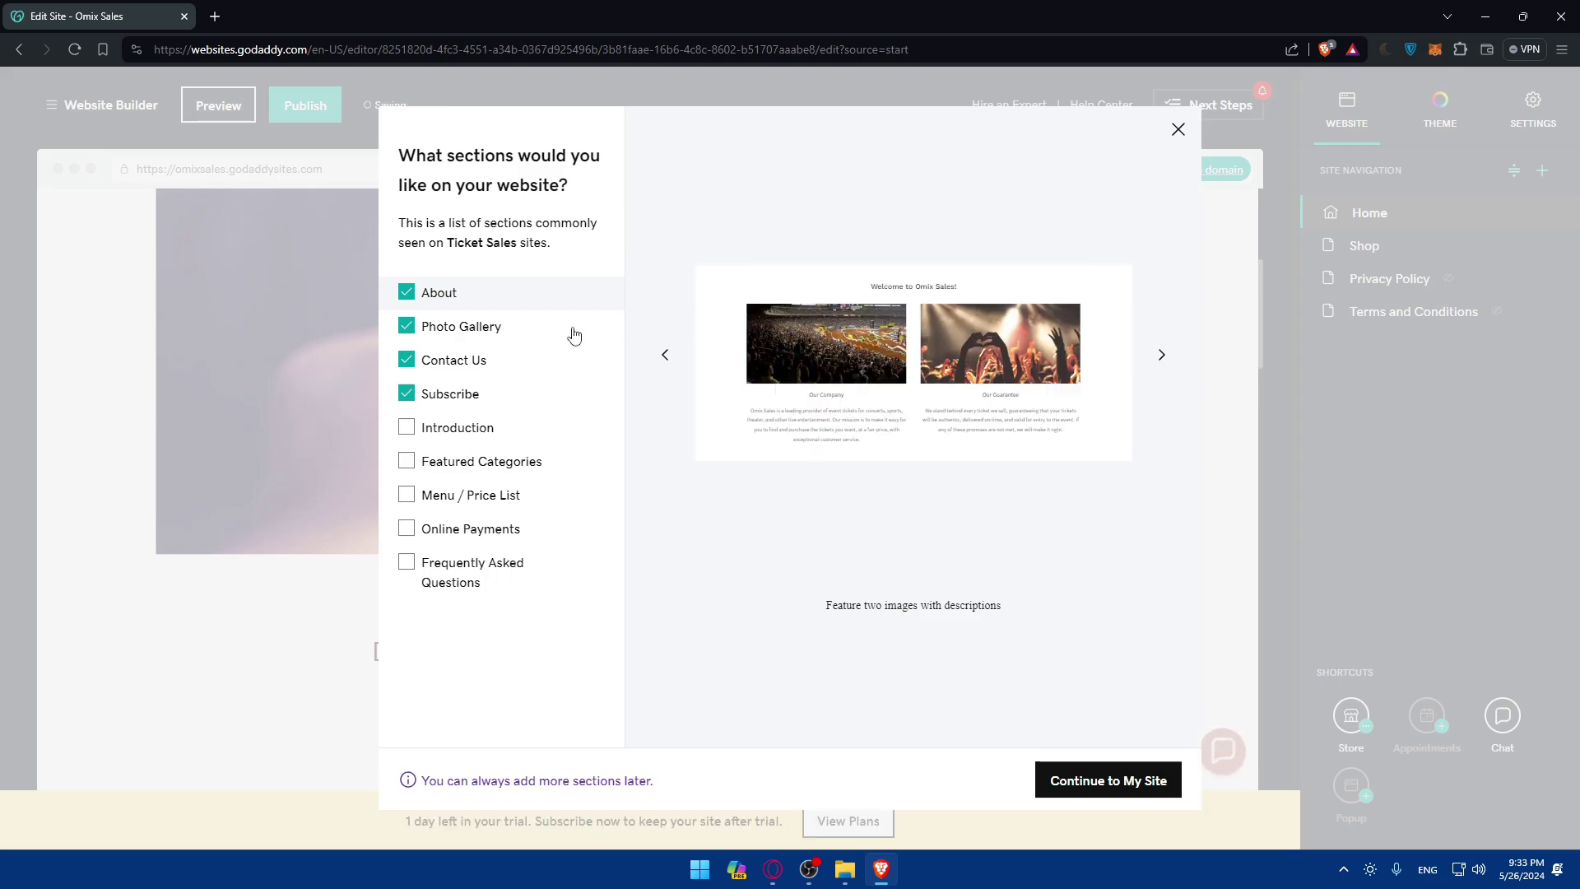
Clear the preselected sections, then reselect About, Photo Gallery, Contact Us and Subscribe after previewing them.
click(406, 293)
click(406, 326)
click(406, 359)
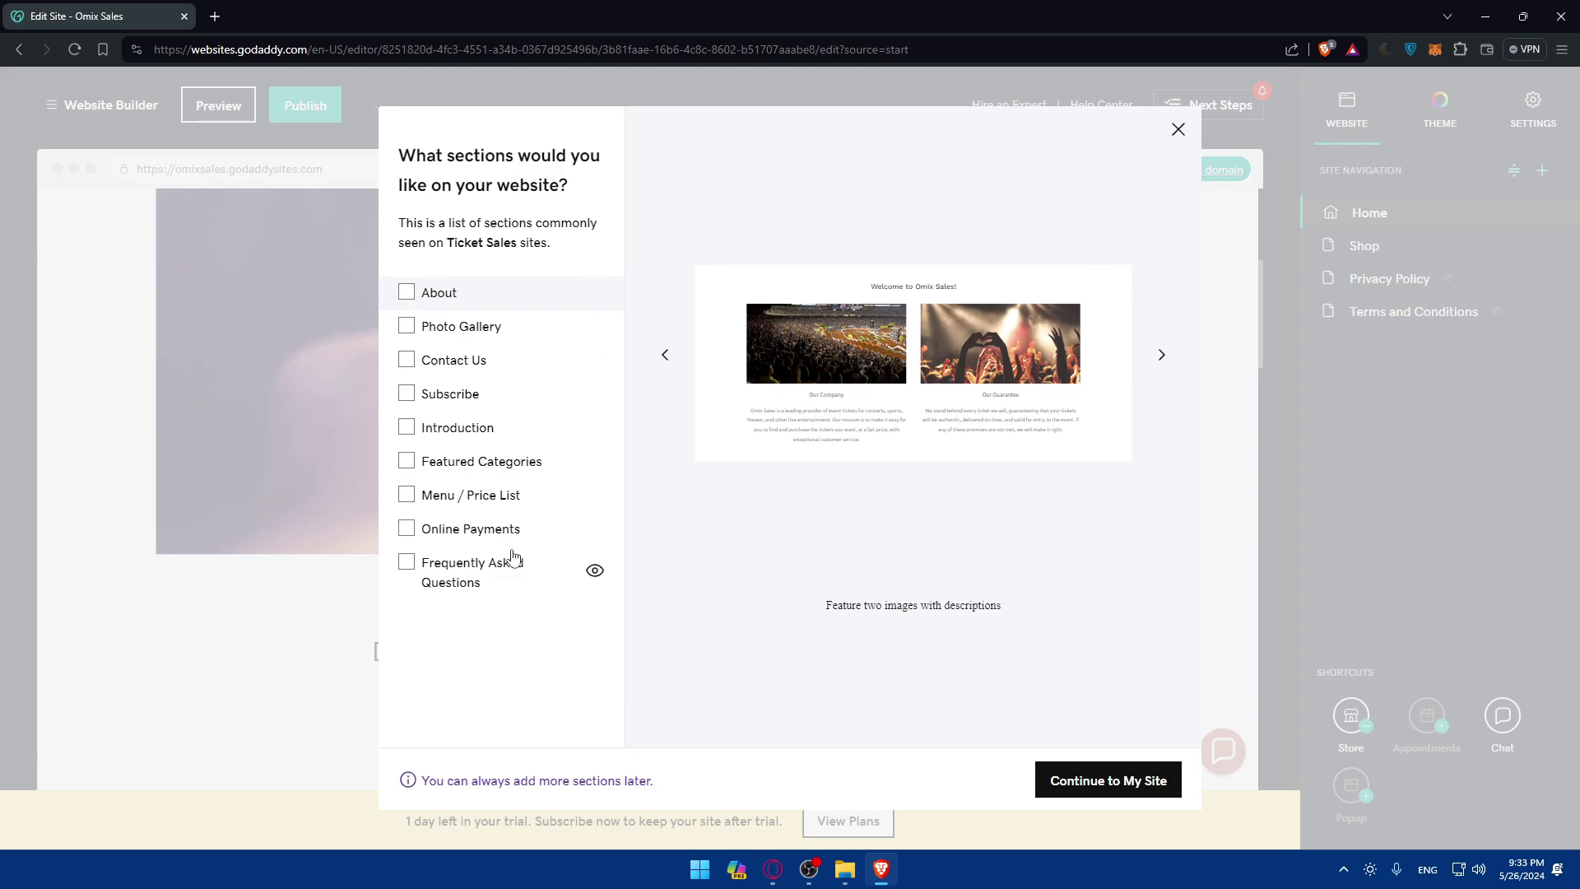
mouse_move(593, 296)
click(407, 293)
click(594, 327)
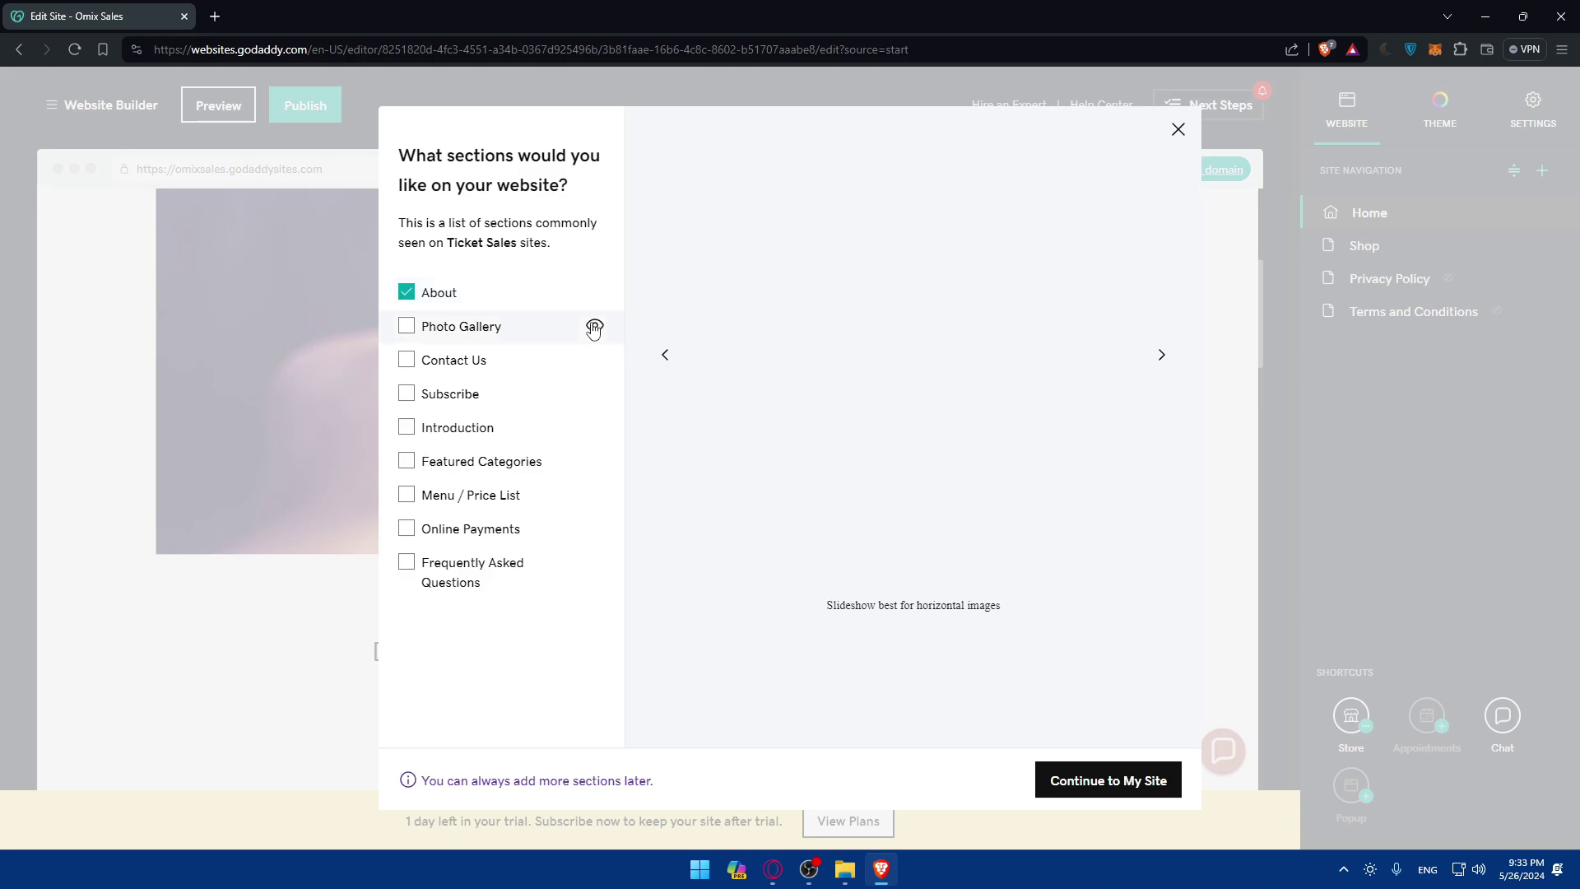
click(407, 326)
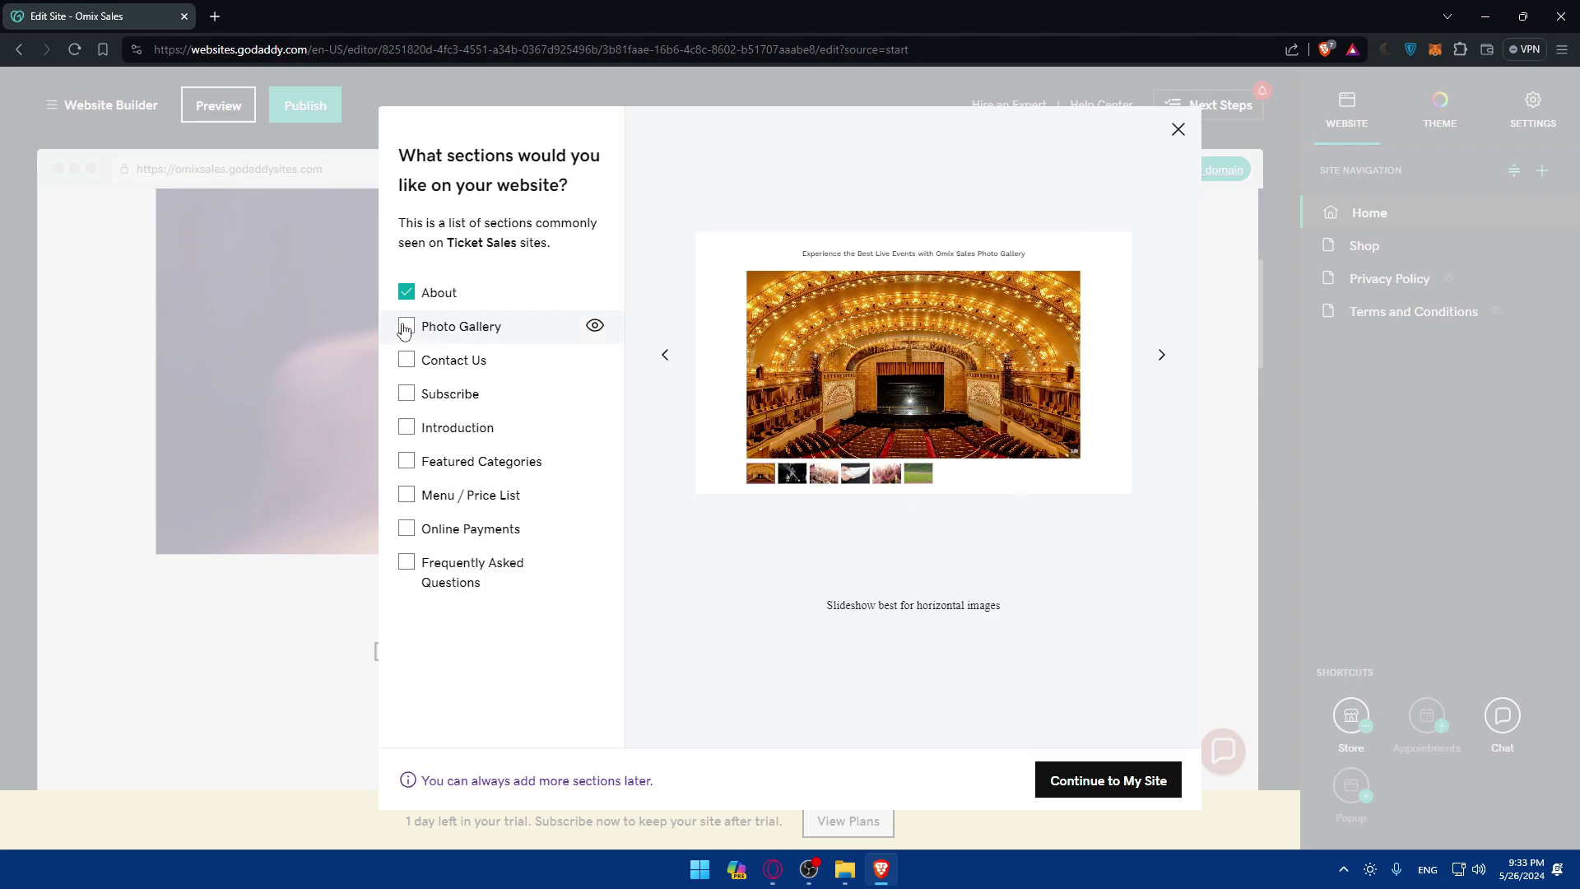
click(593, 360)
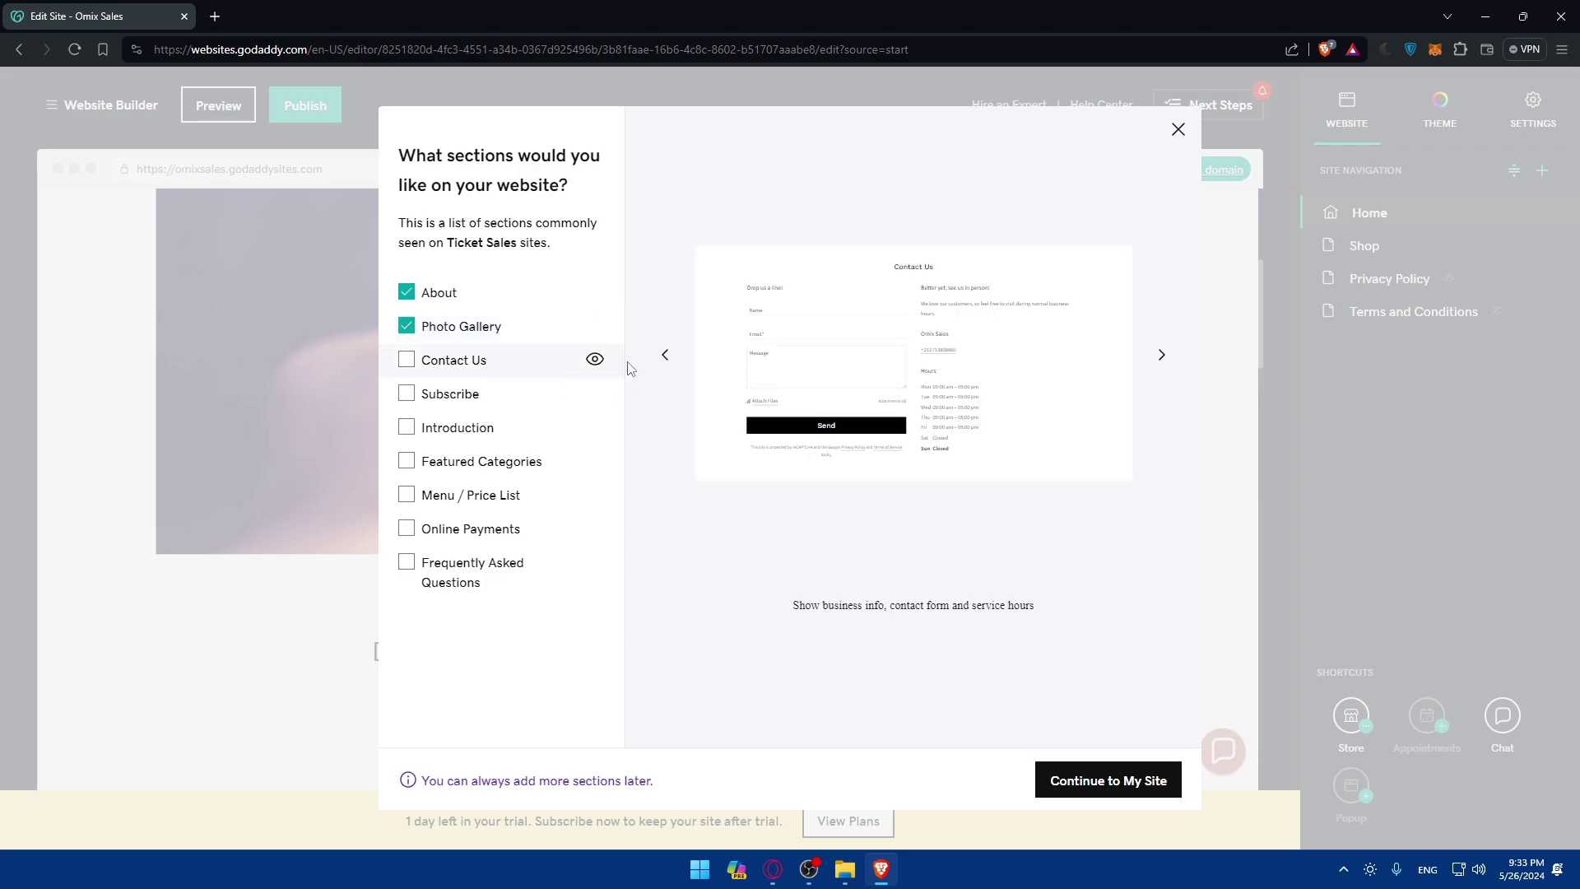
click(408, 359)
click(594, 392)
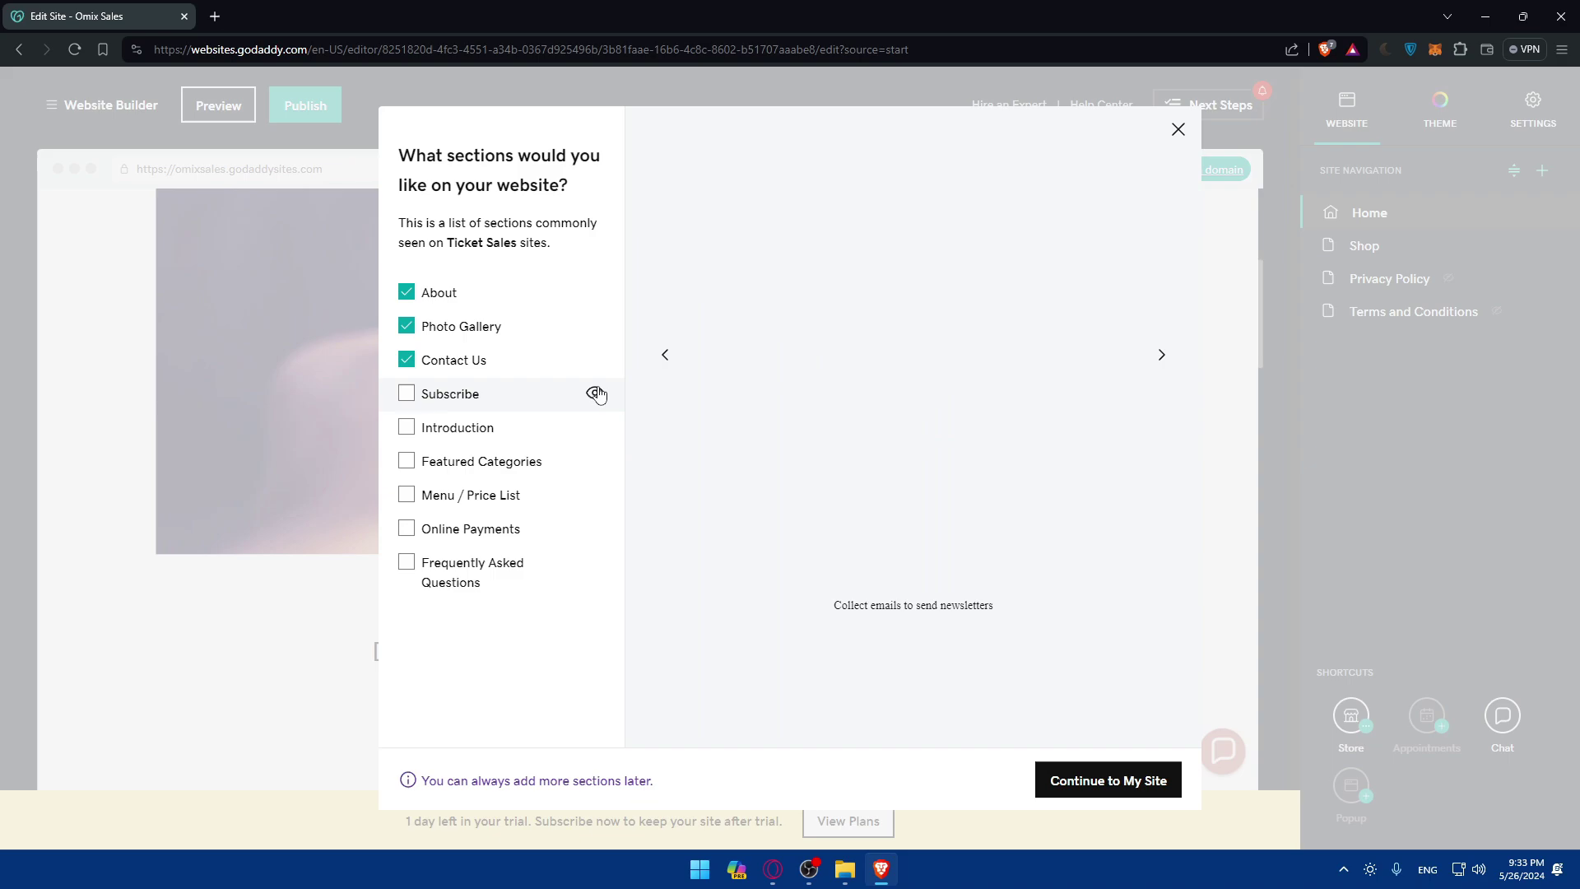
click(407, 393)
Add Menu / Price List, Online Payments and Frequently Asked Questions, then continue to the site.
click(593, 430)
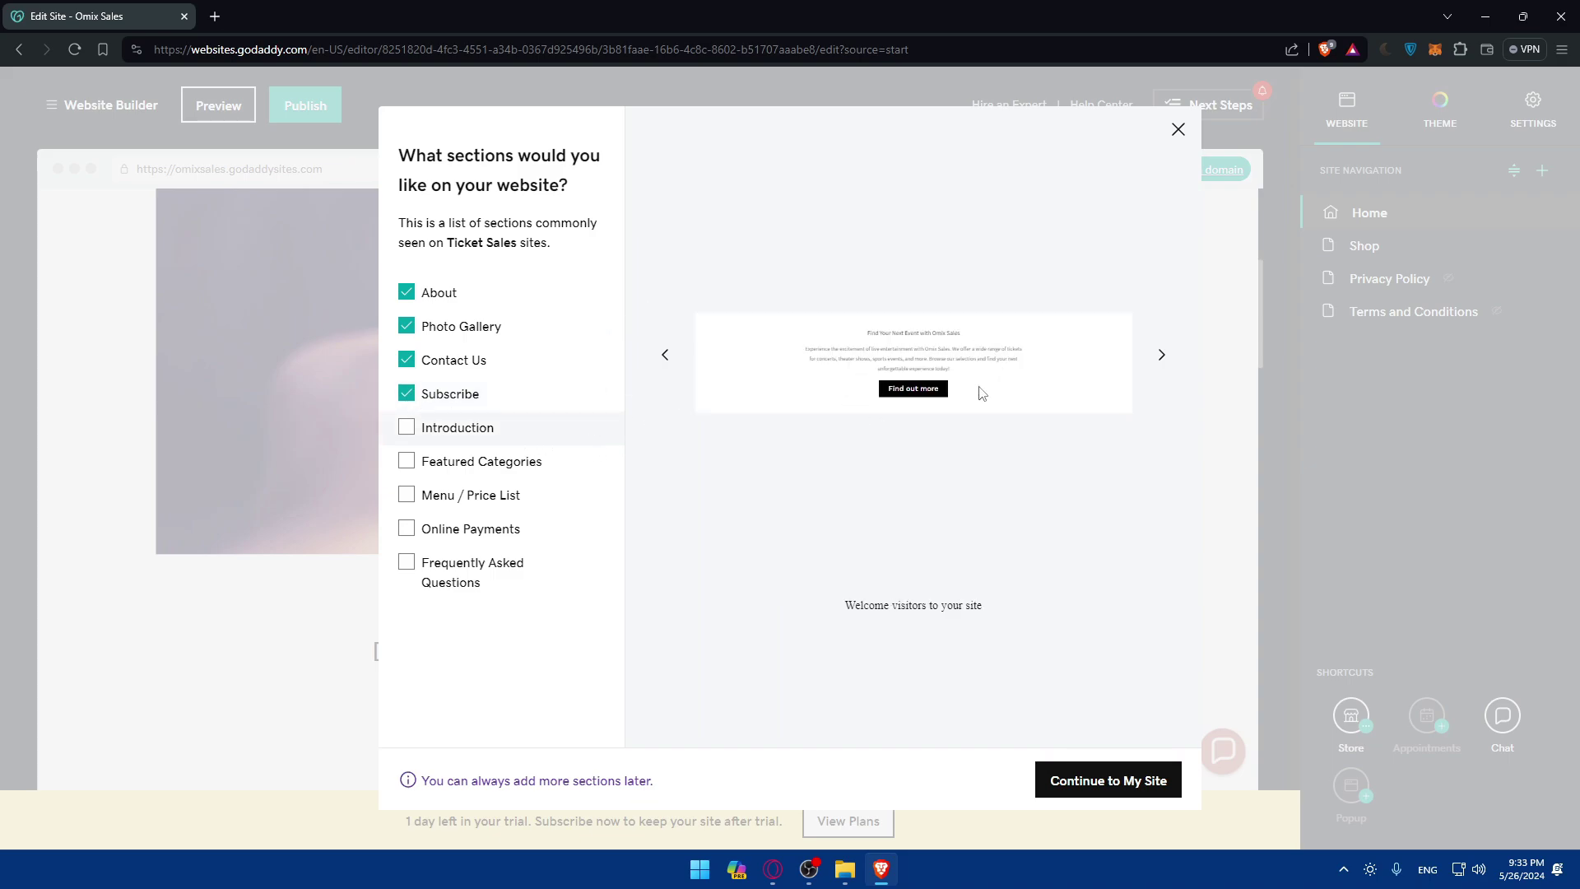
click(594, 465)
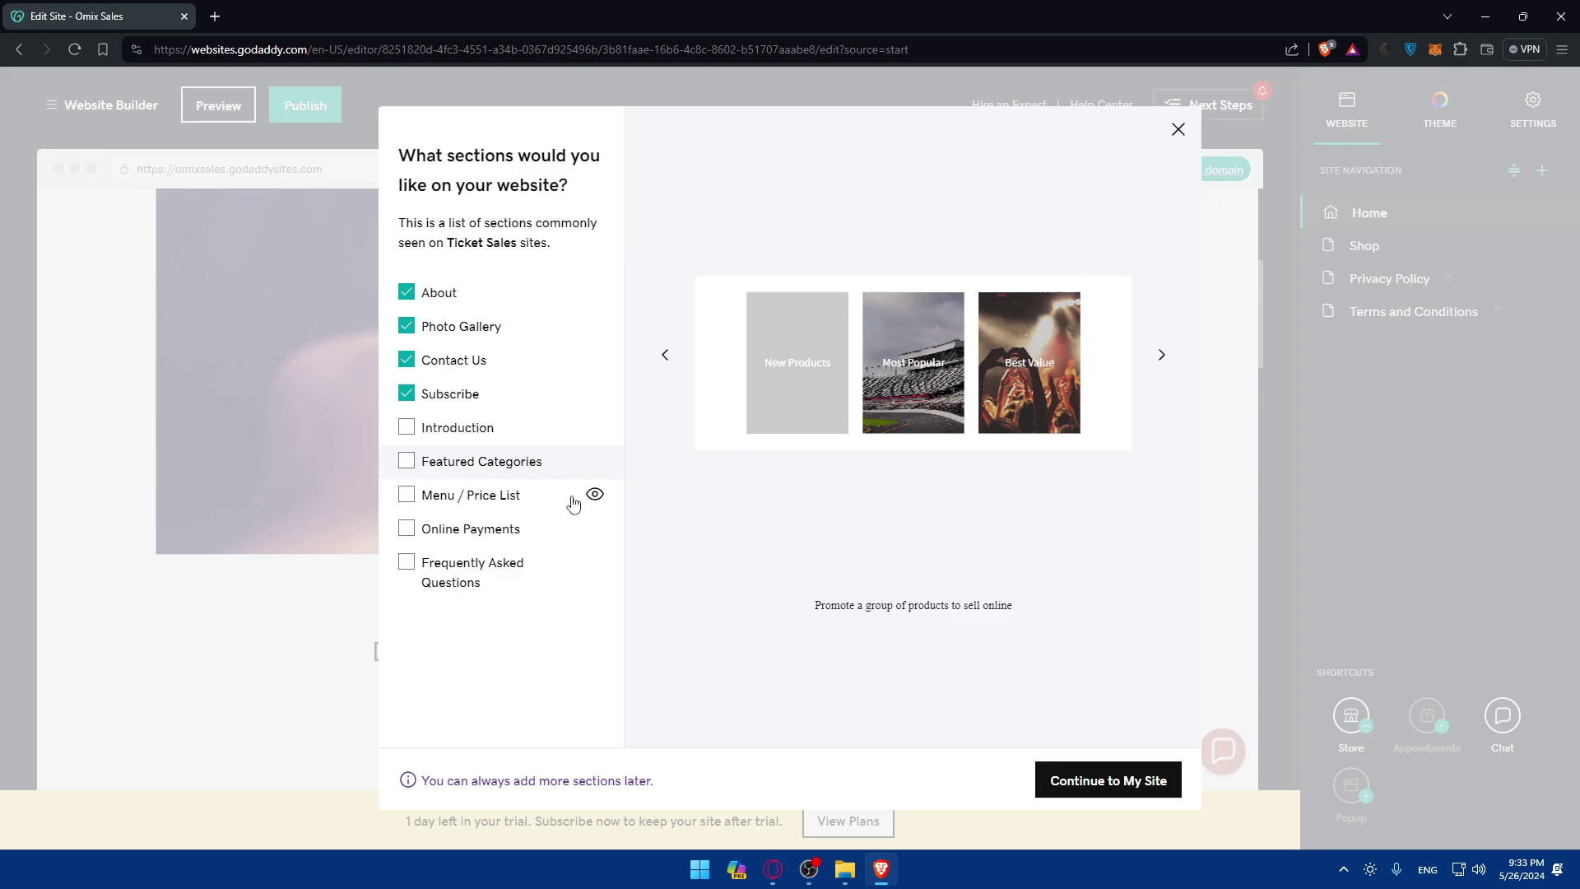
click(594, 494)
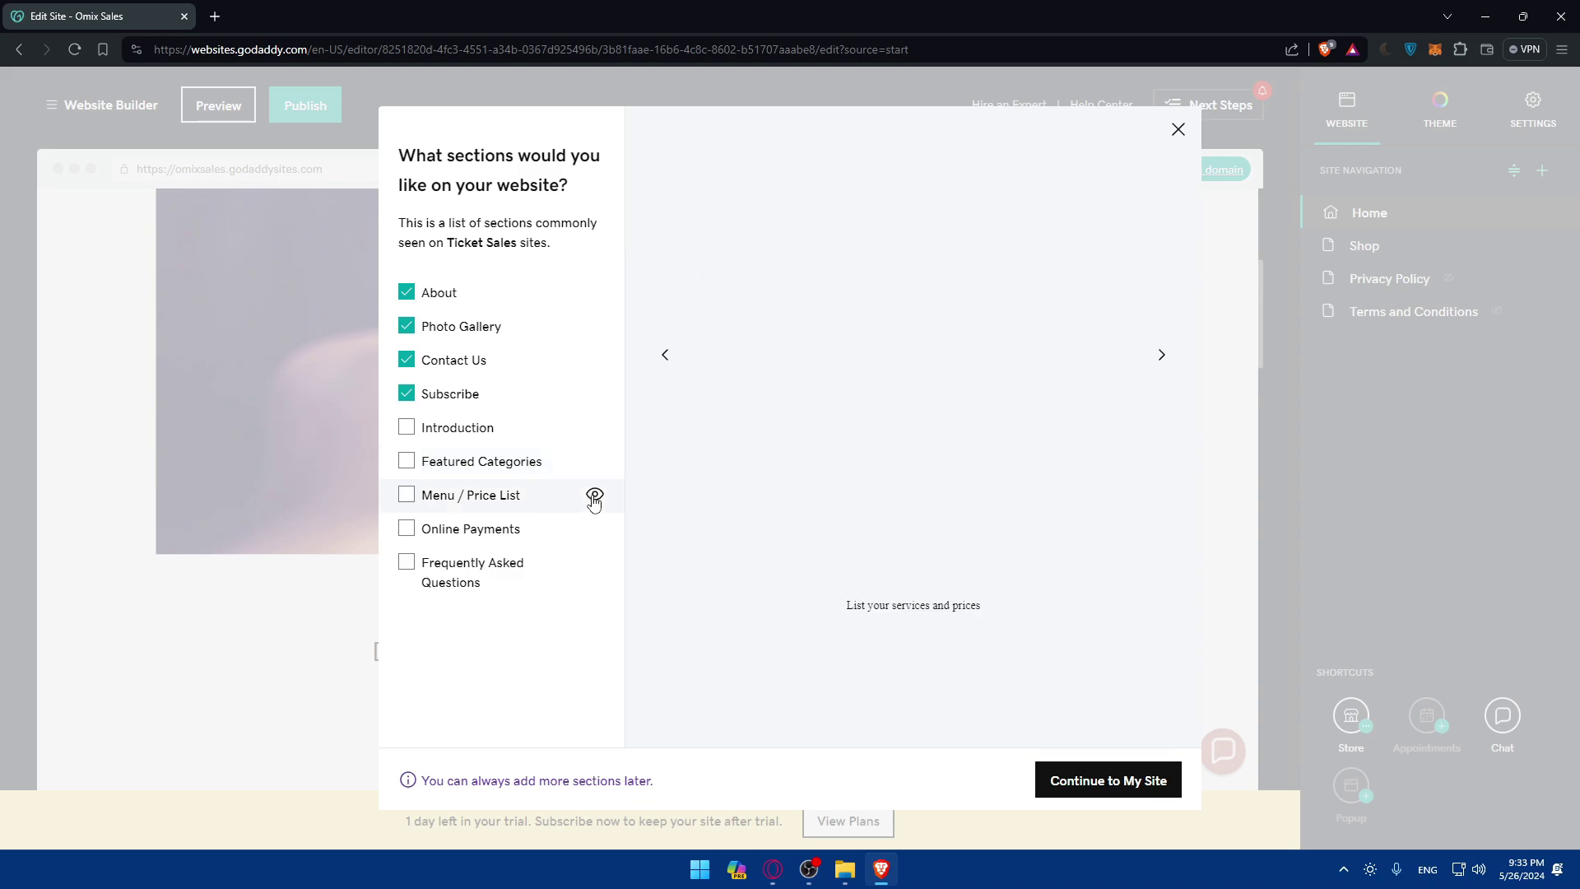
click(407, 498)
click(594, 528)
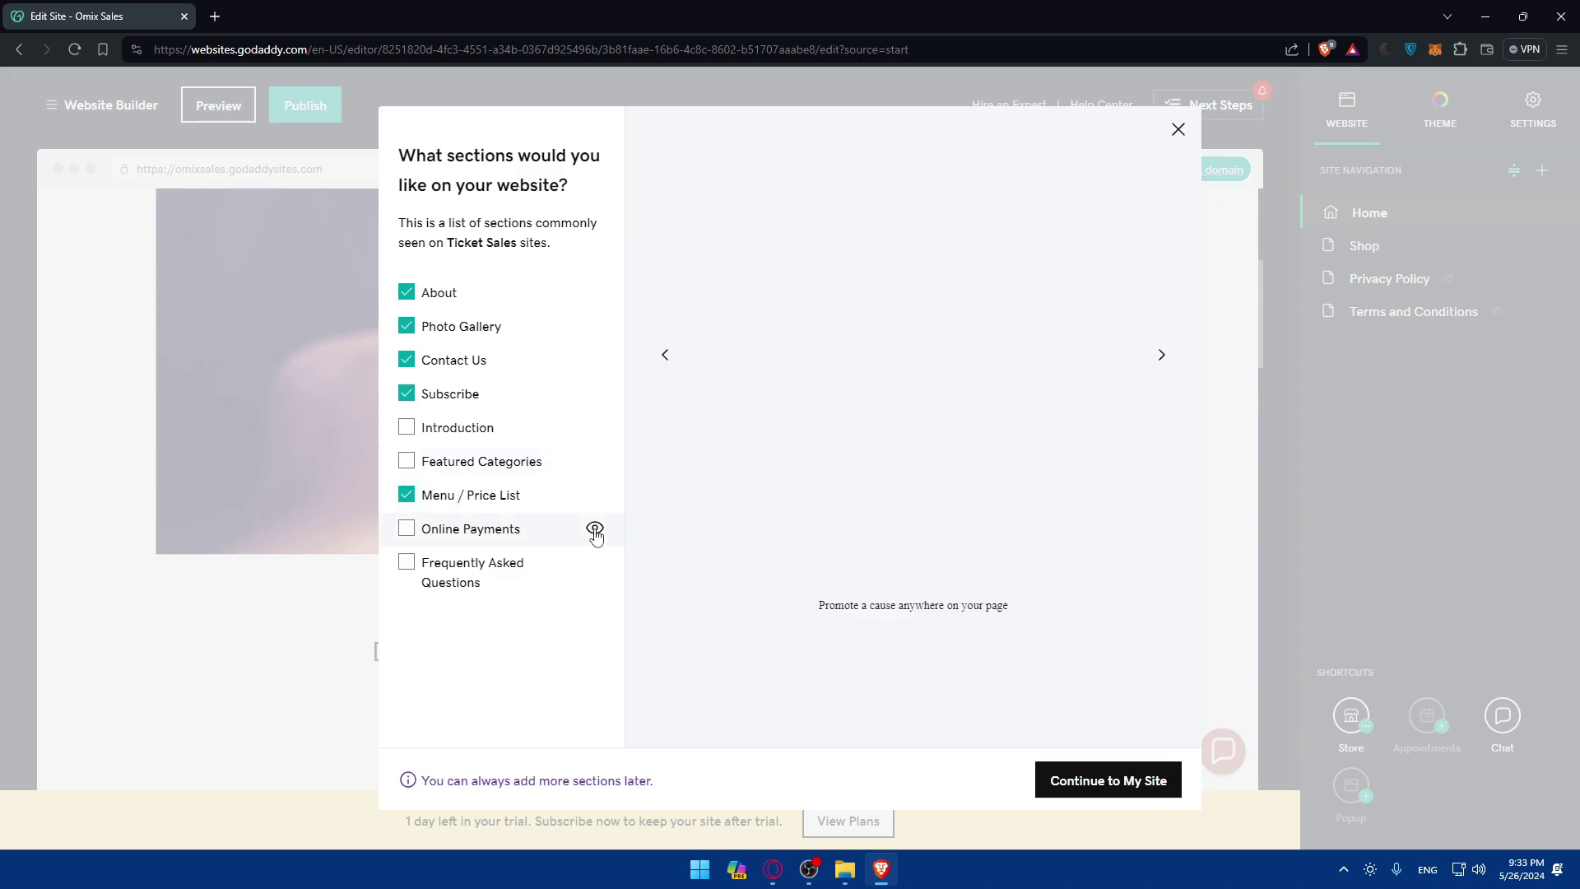
click(407, 529)
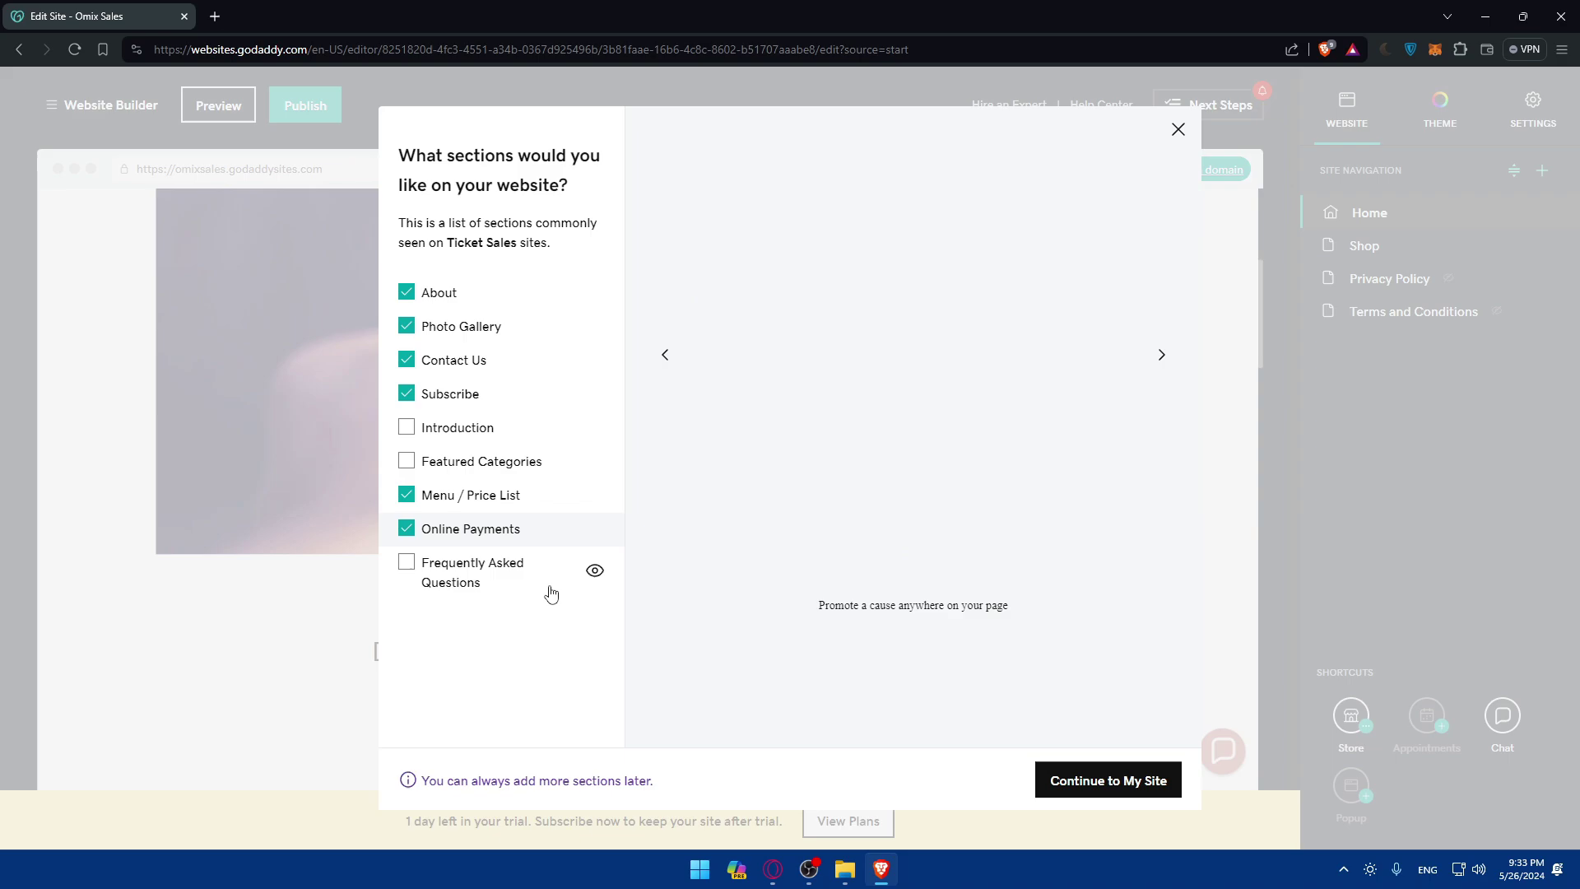
click(594, 570)
click(407, 563)
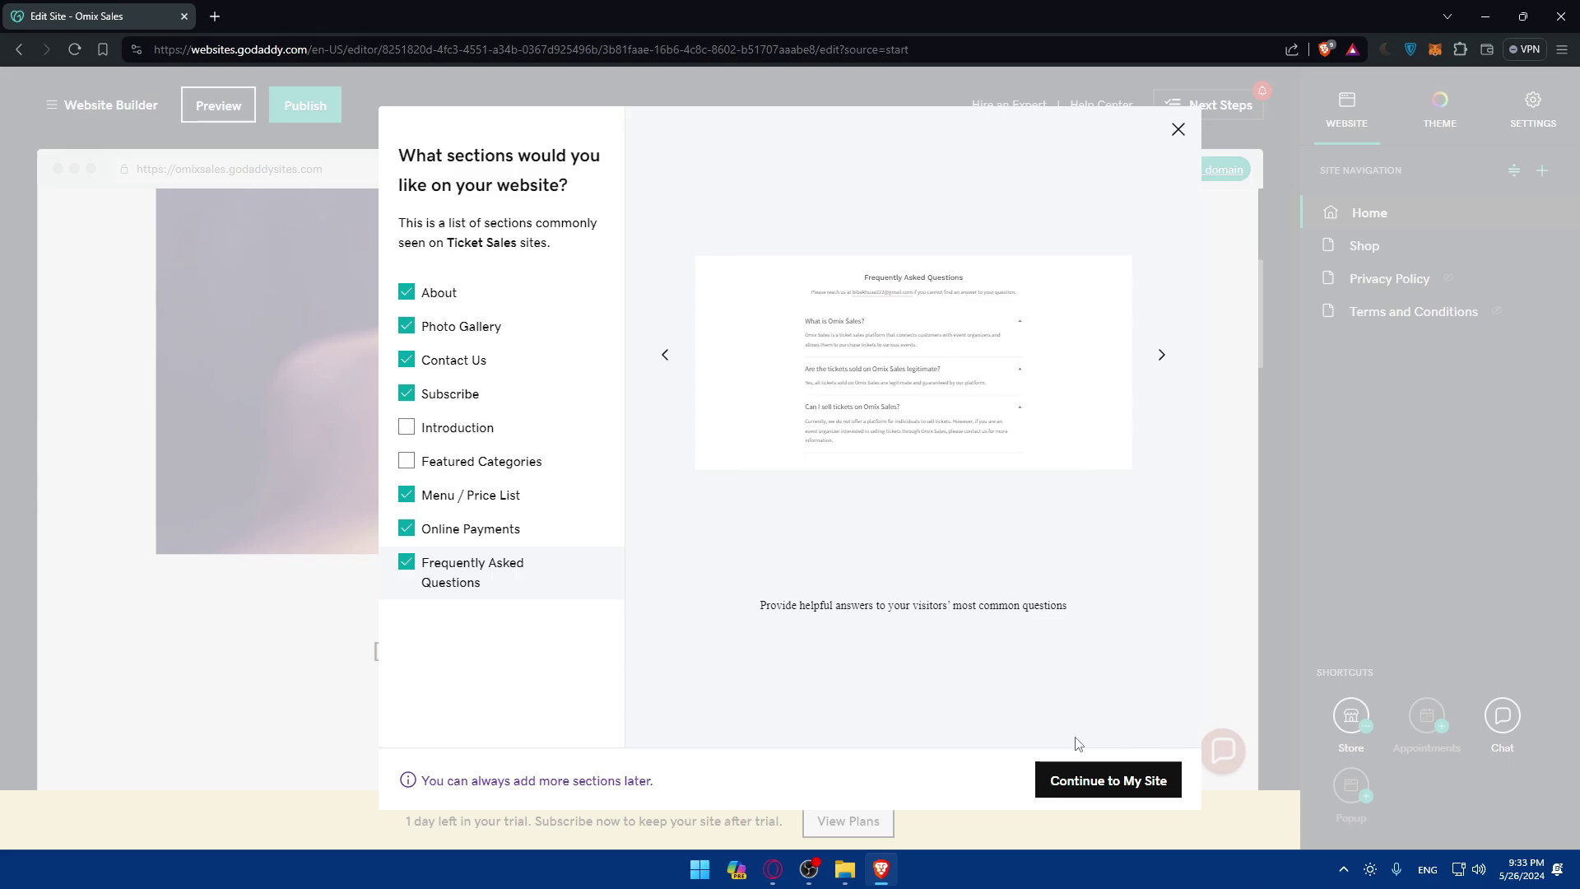
click(1117, 783)
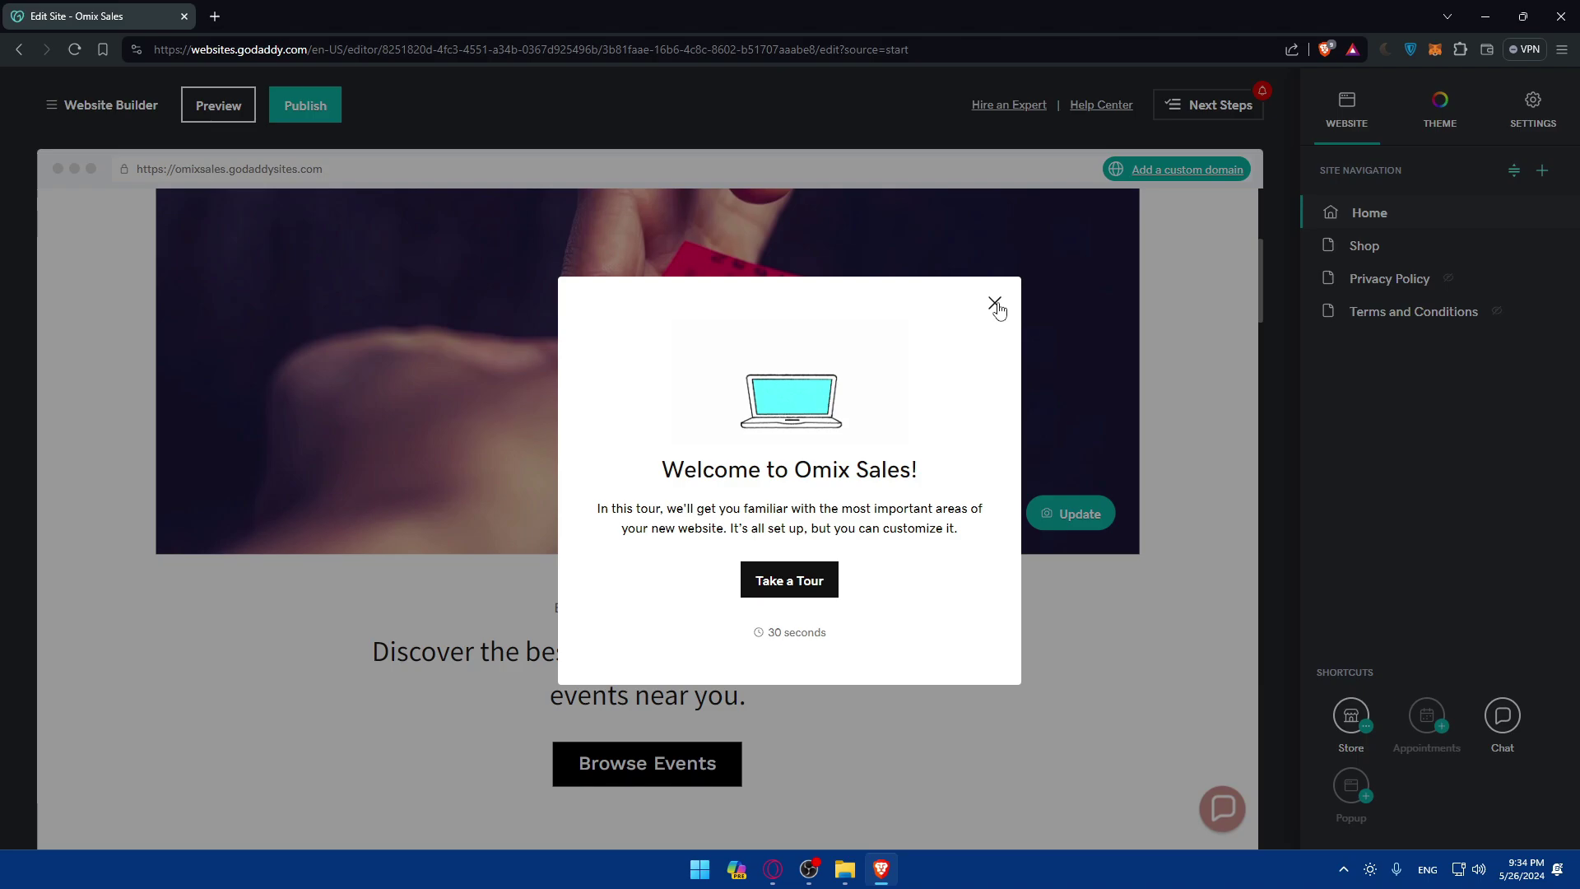
Dismiss the welcome tour, go to the Shop page and start creating the online store.
click(994, 303)
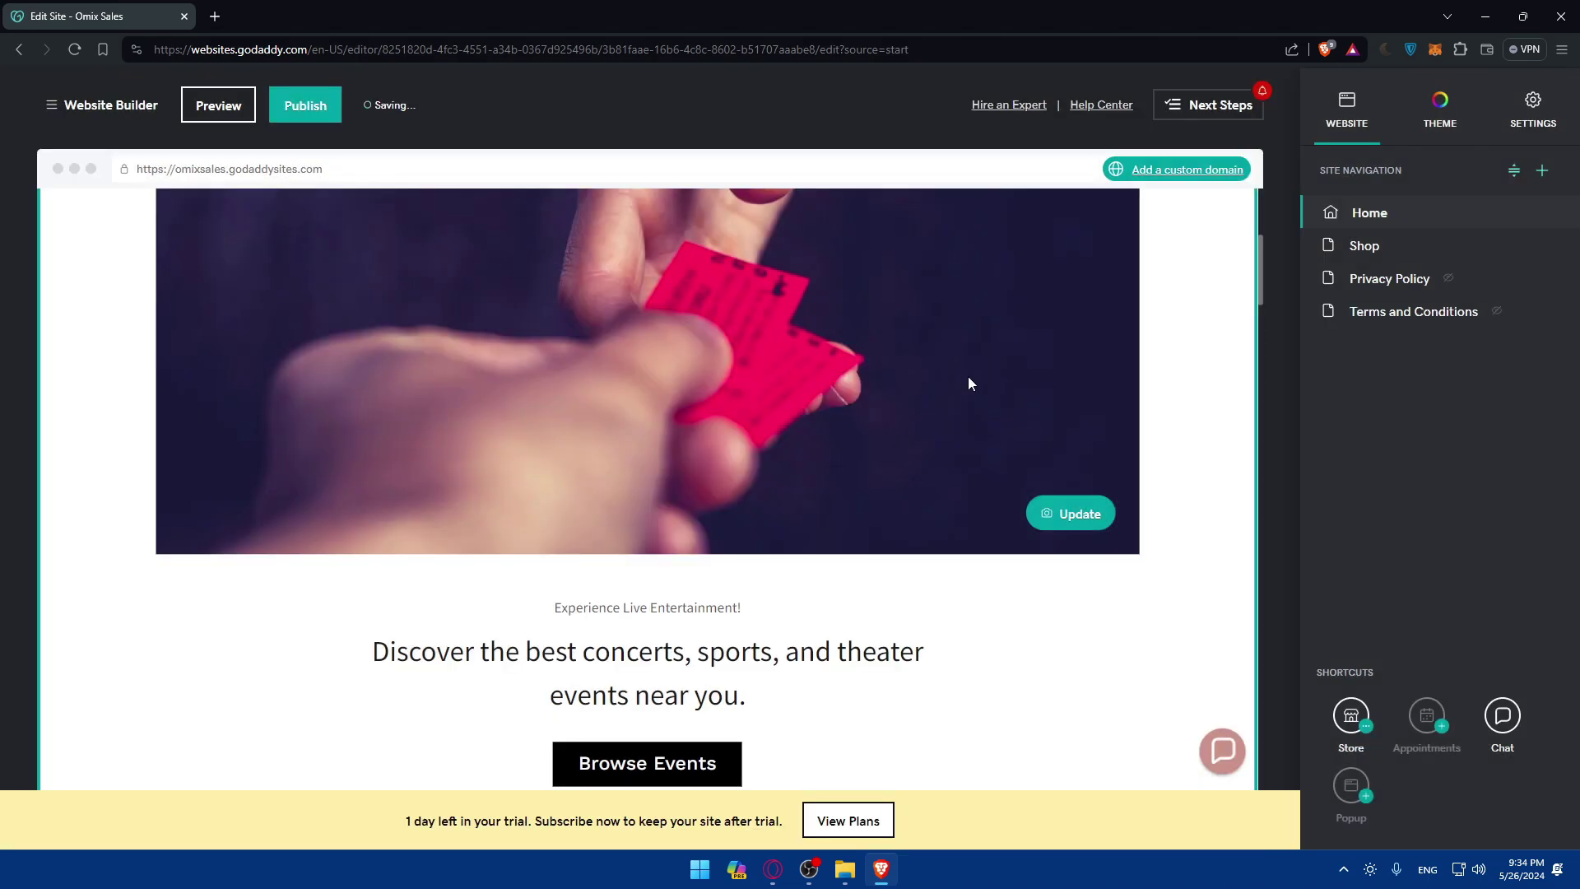
scroll(990, 363, down, 10)
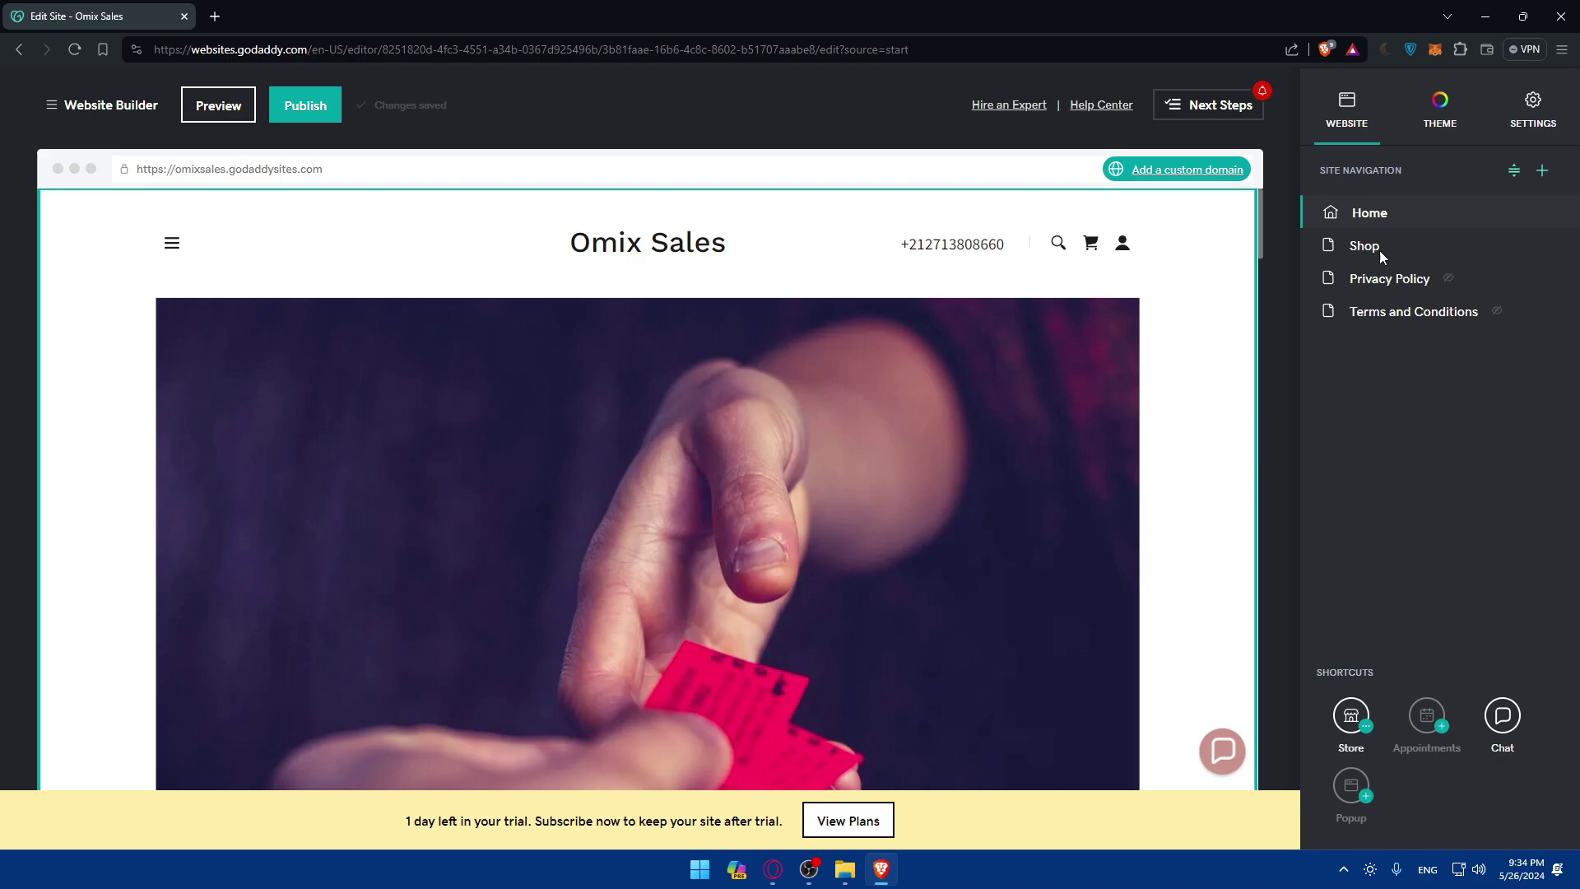
click(1390, 248)
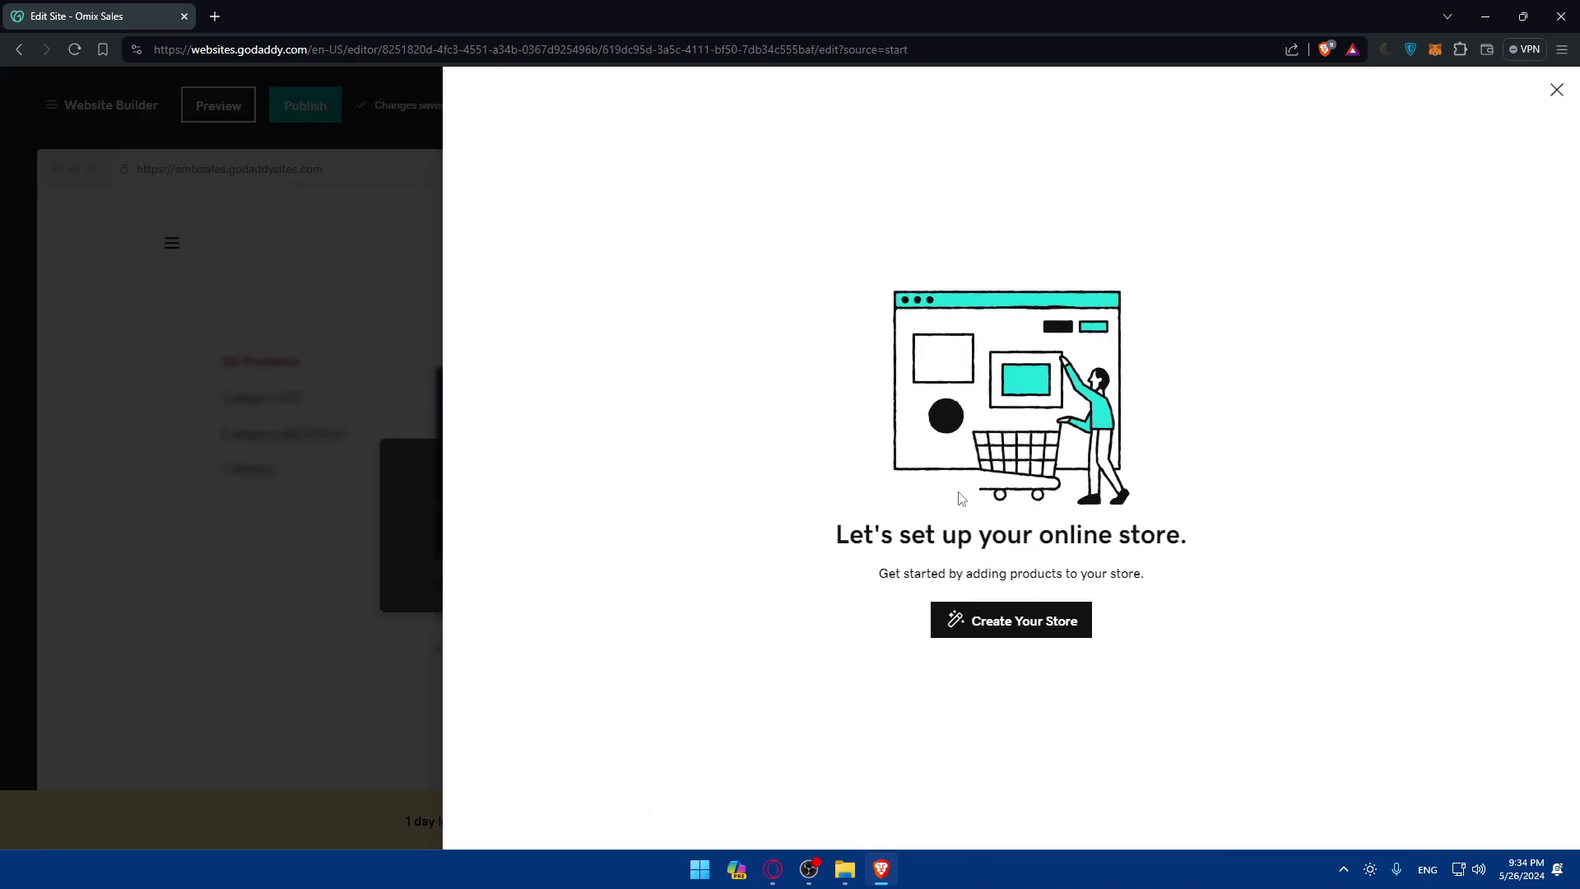
drag(821, 535, 1294, 545)
drag(1011, 533, 1101, 594)
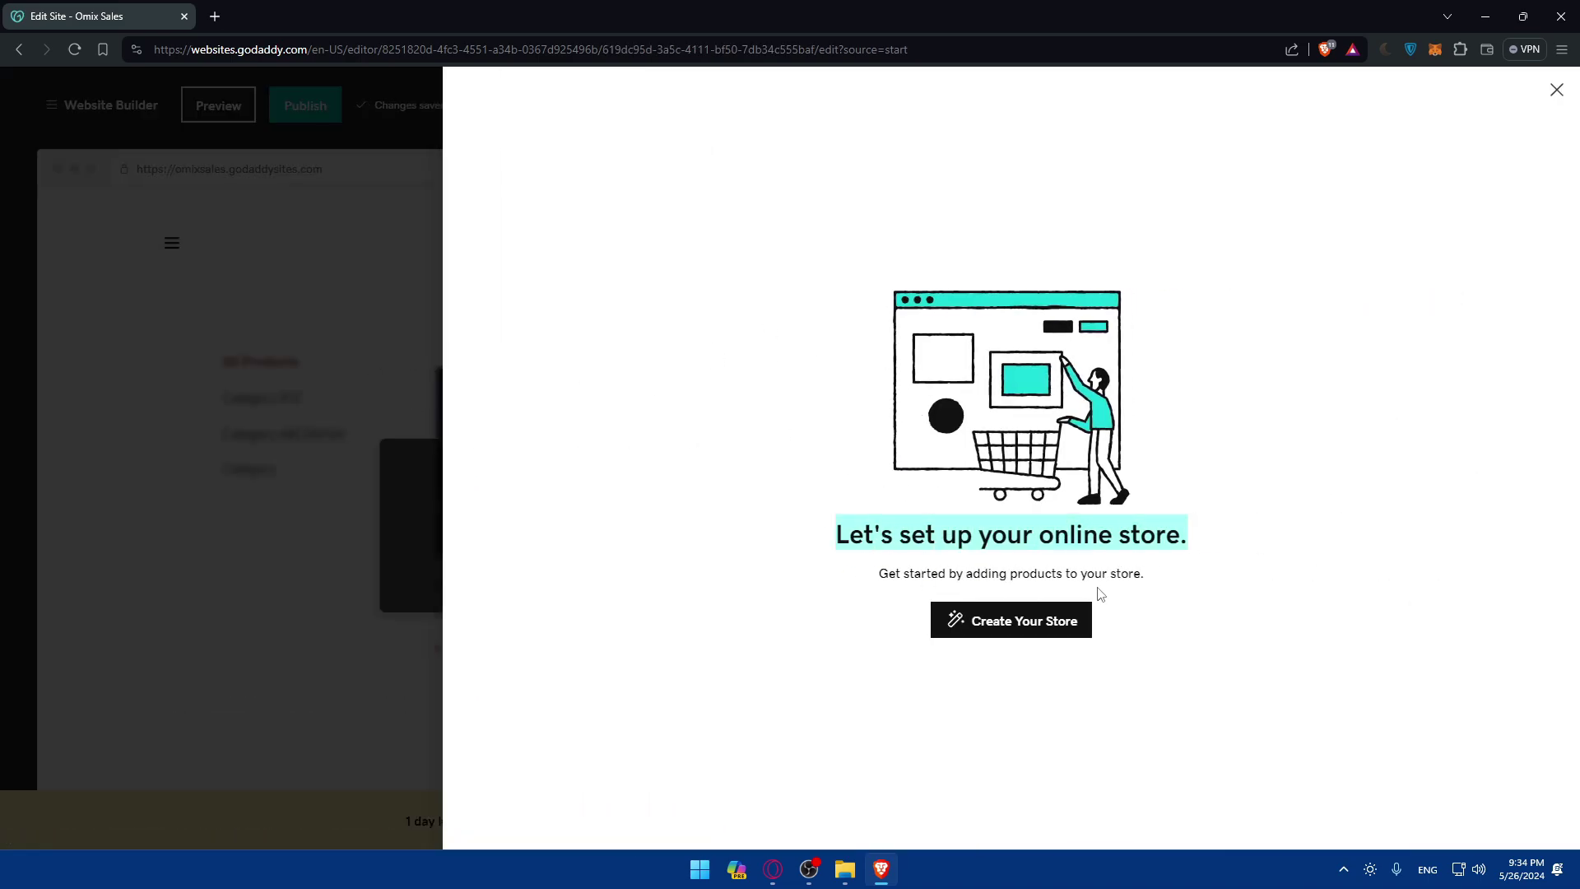
click(999, 625)
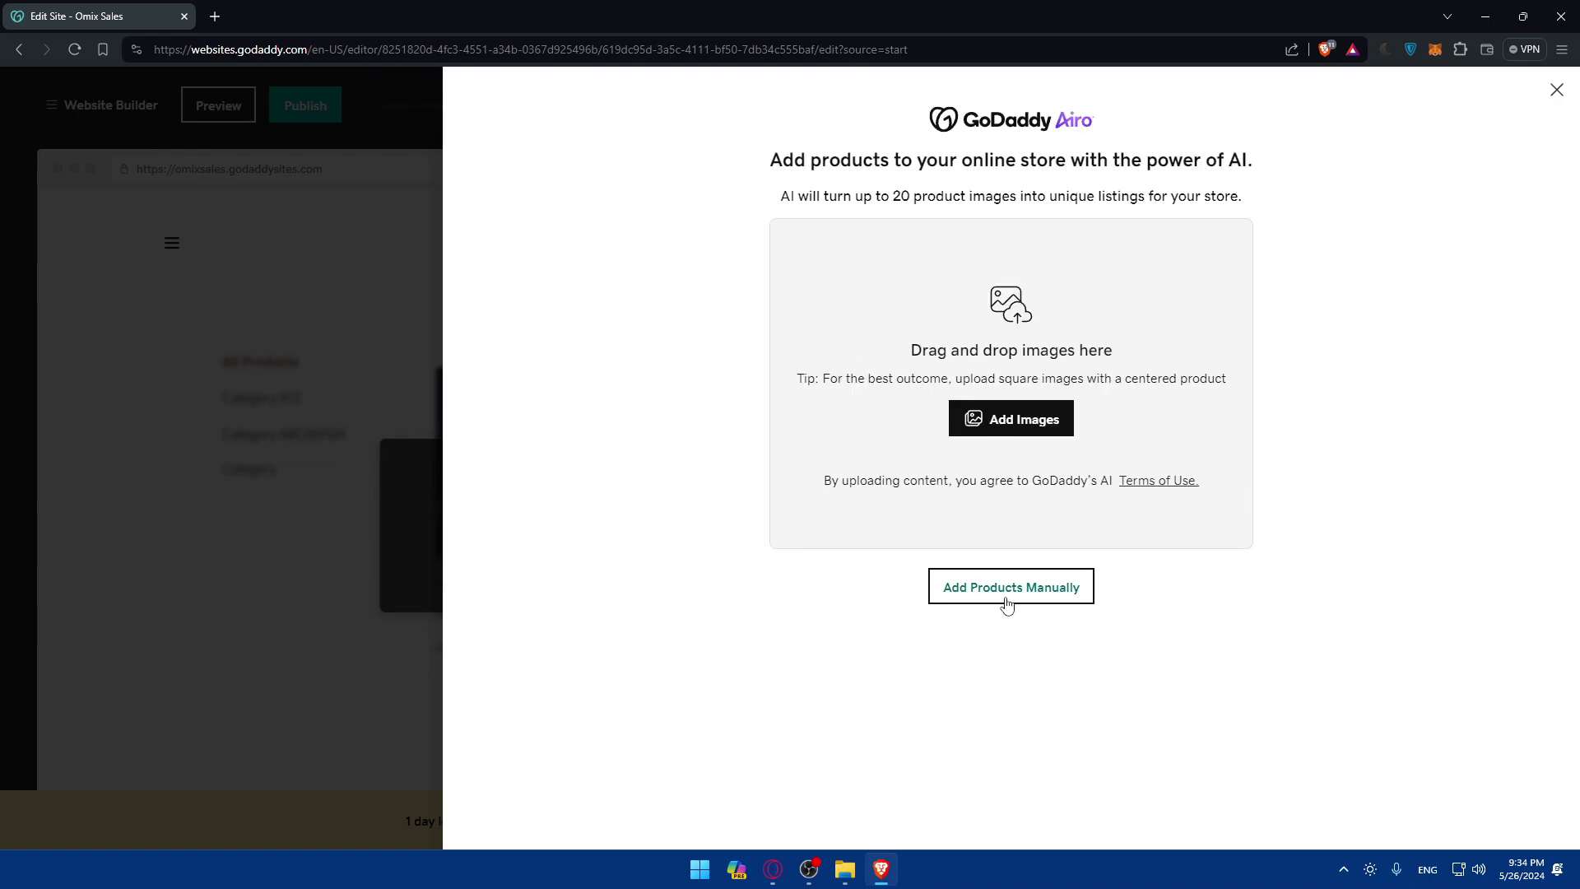
drag(782, 204, 1267, 219)
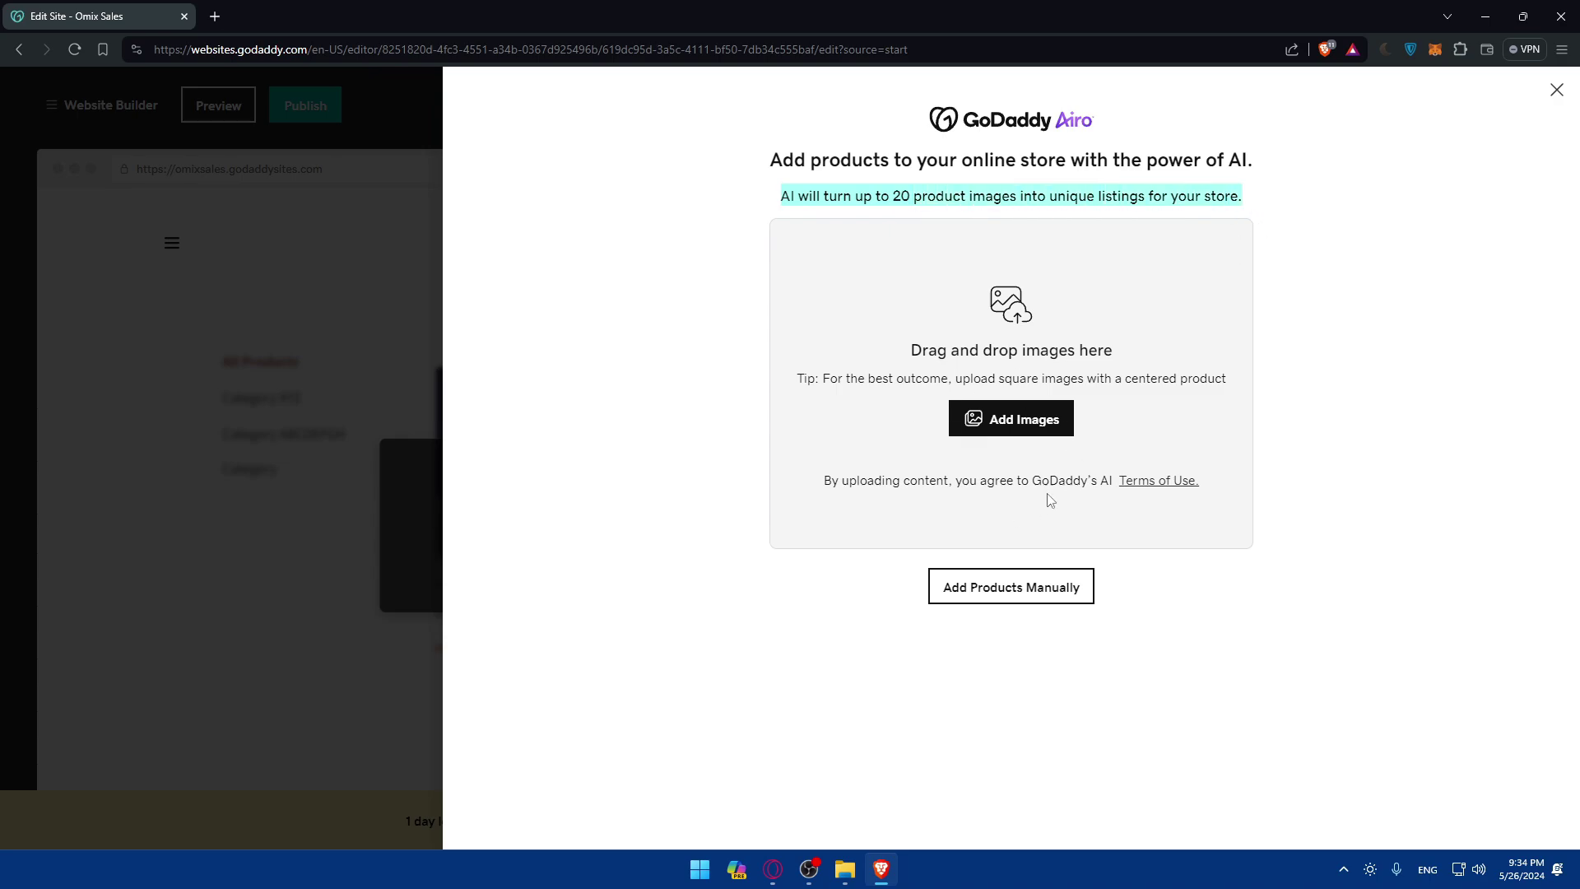
Add a product manually named Ticket Show, described 'Ticket for a football game', priced $10.00.
click(998, 592)
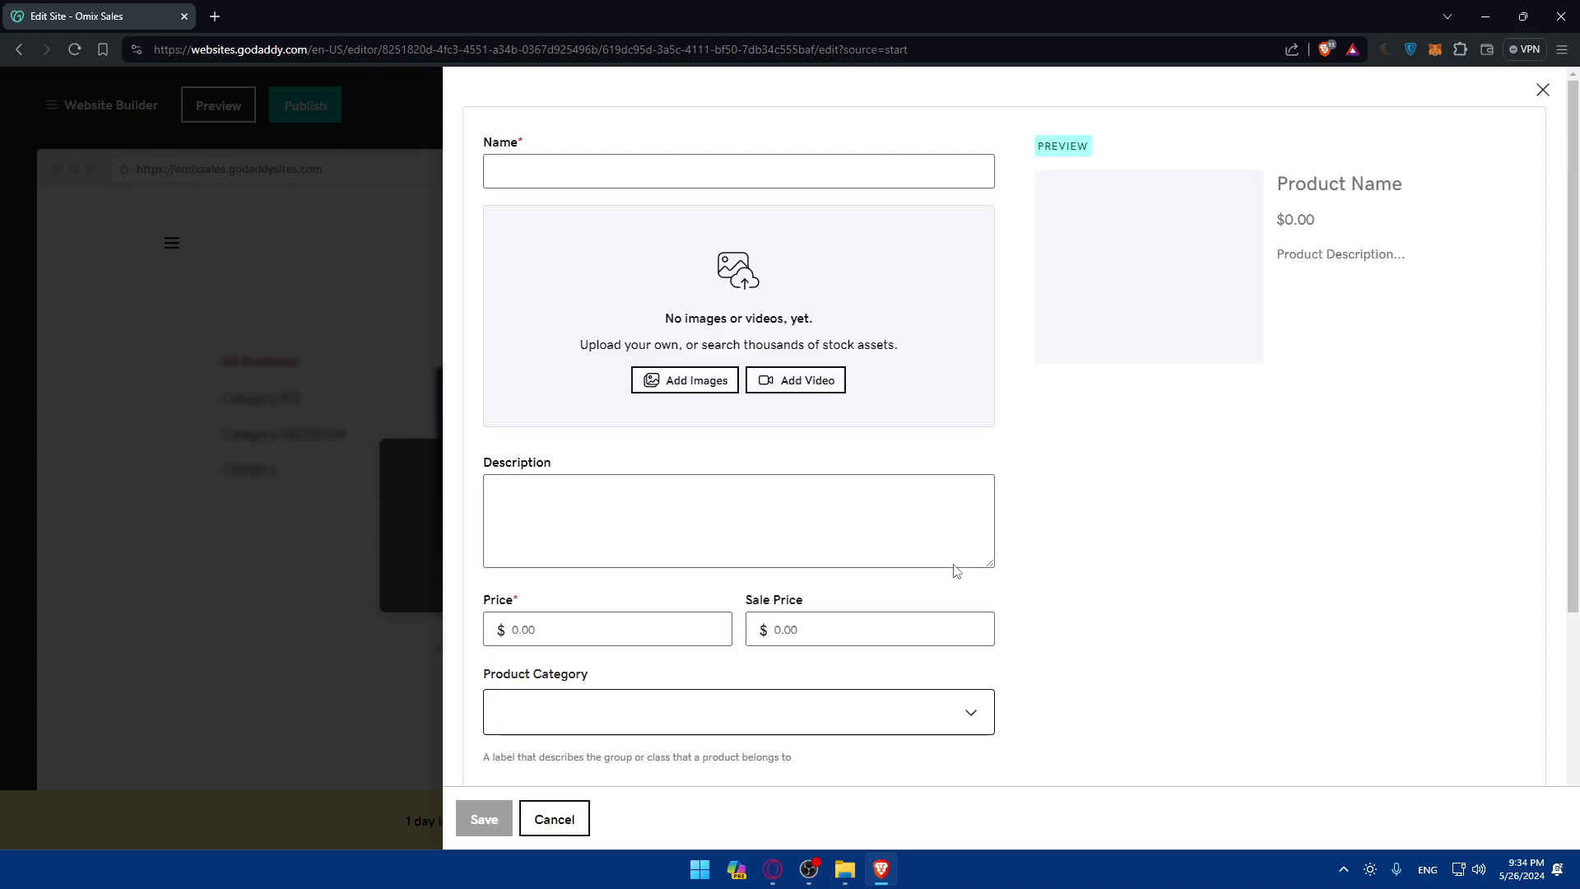
click(655, 174)
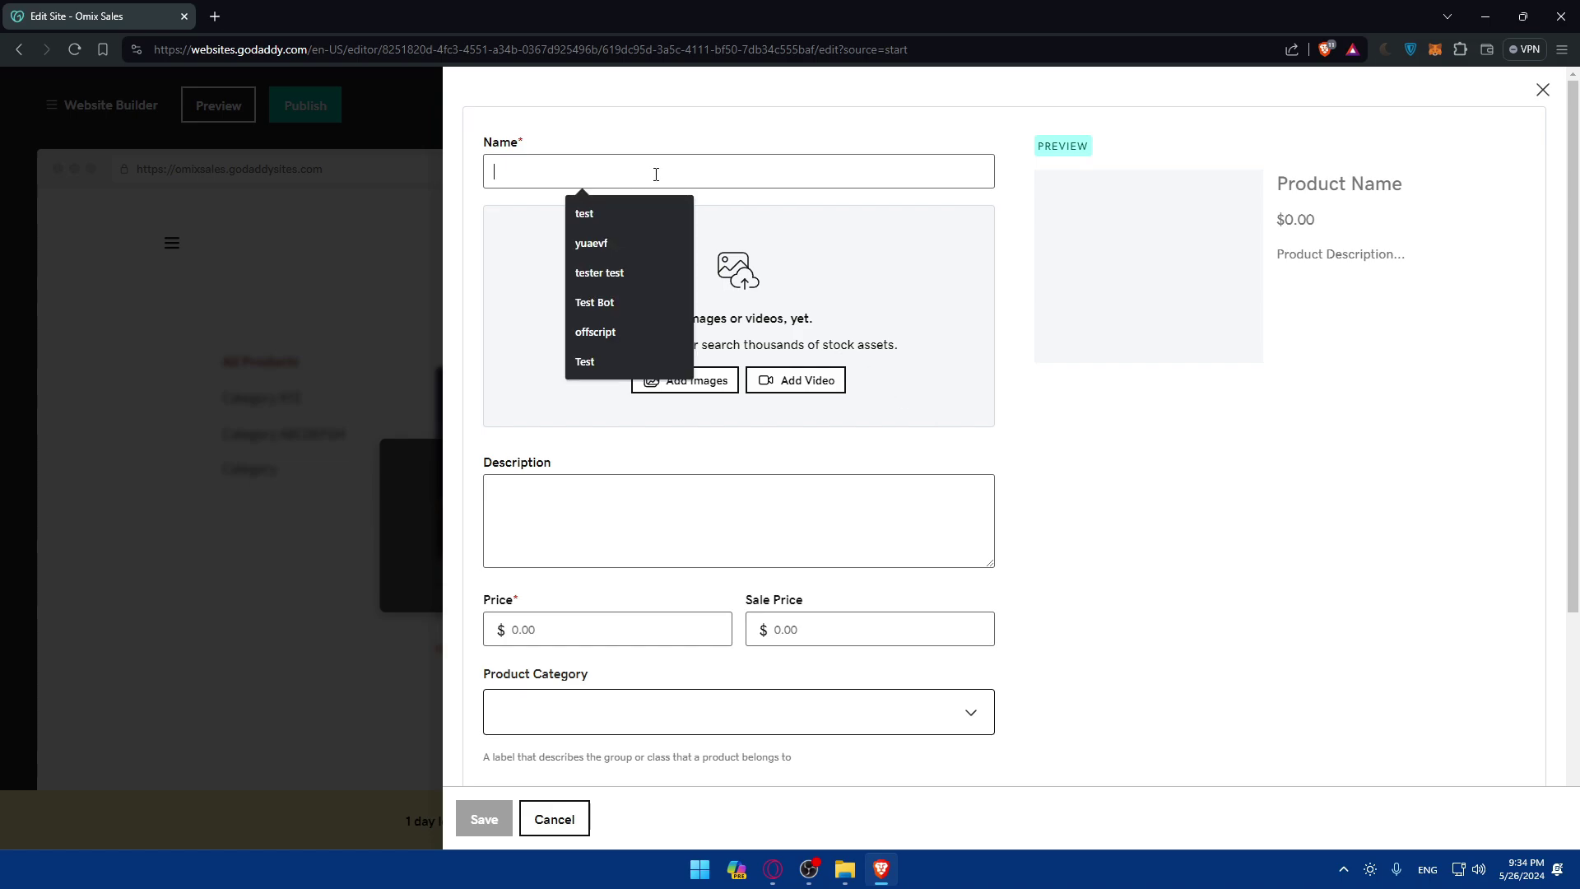
text(Tio)
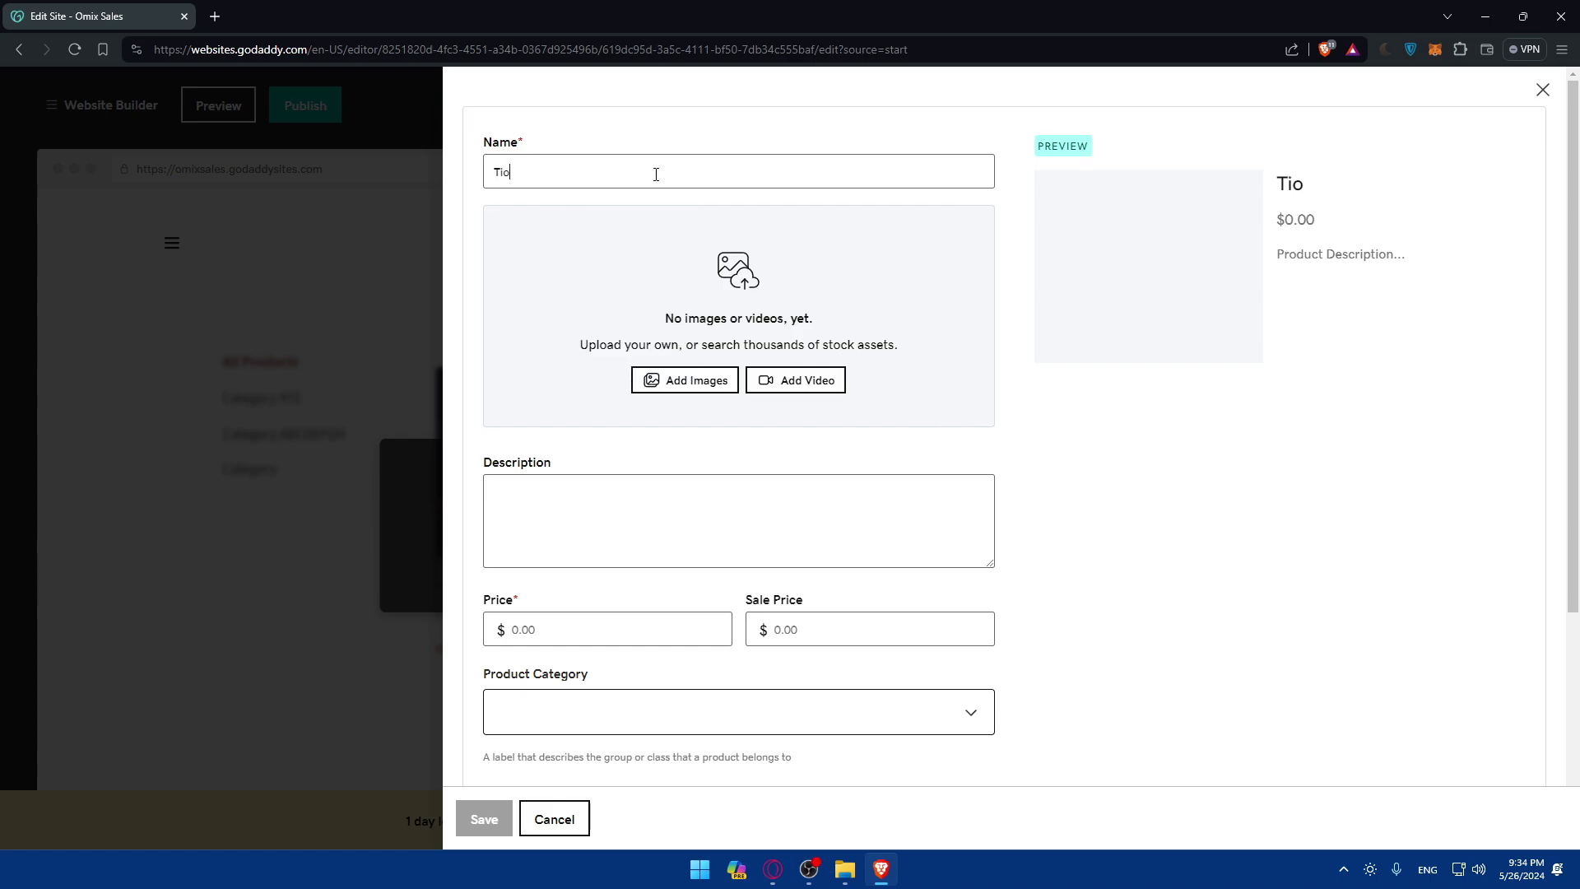
text(cket Show)
click(654, 503)
text(Tlcket )
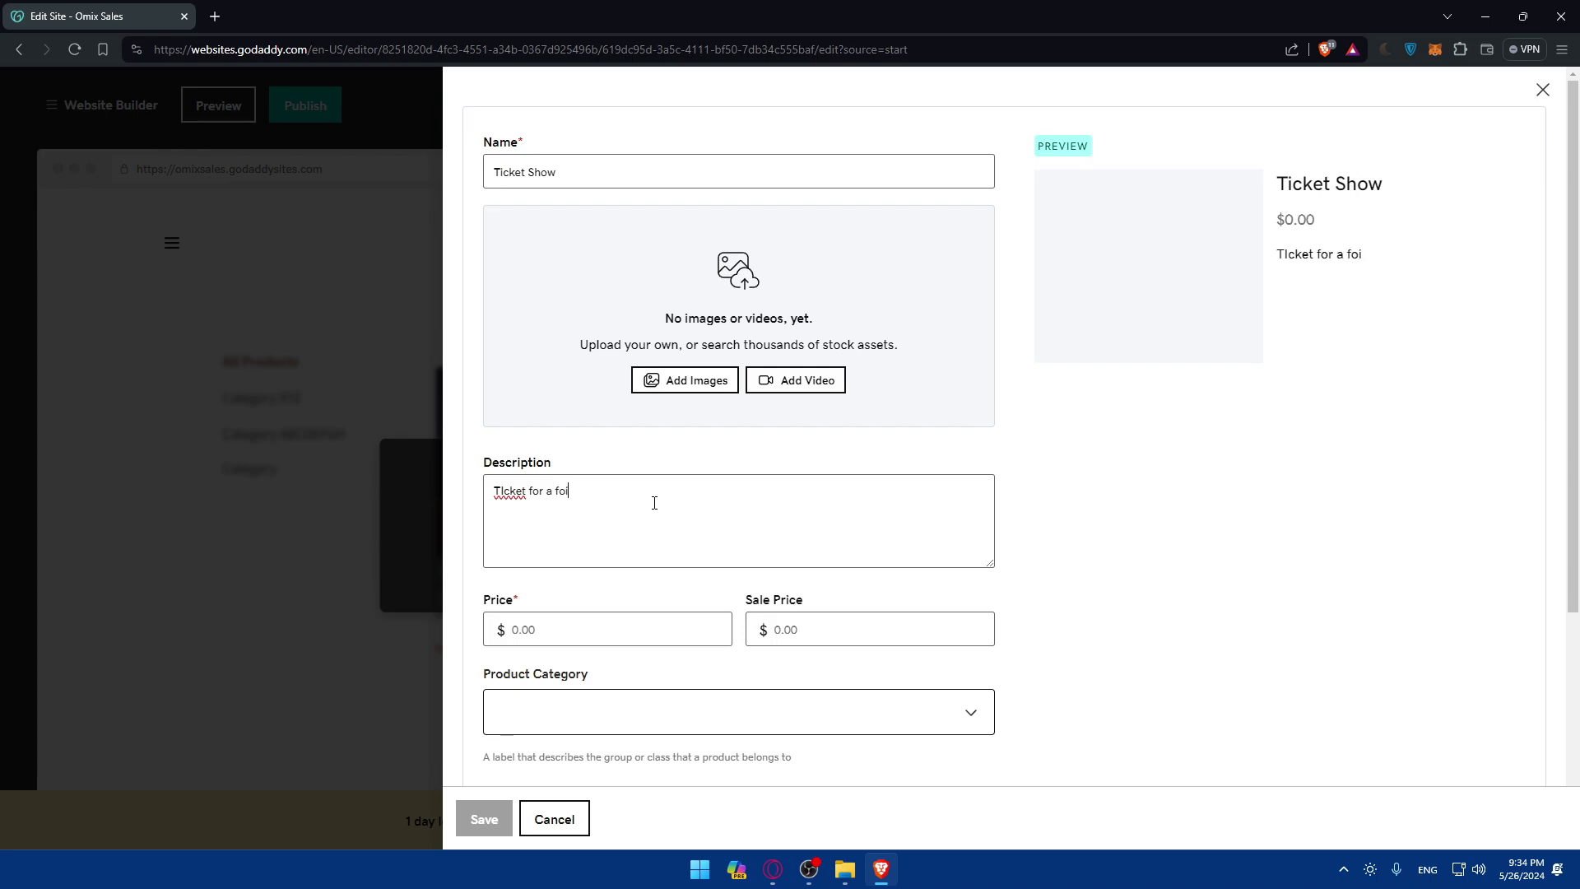
text(for a football game)
click(609, 640)
text(10)
scroll(556, 670, down, 2)
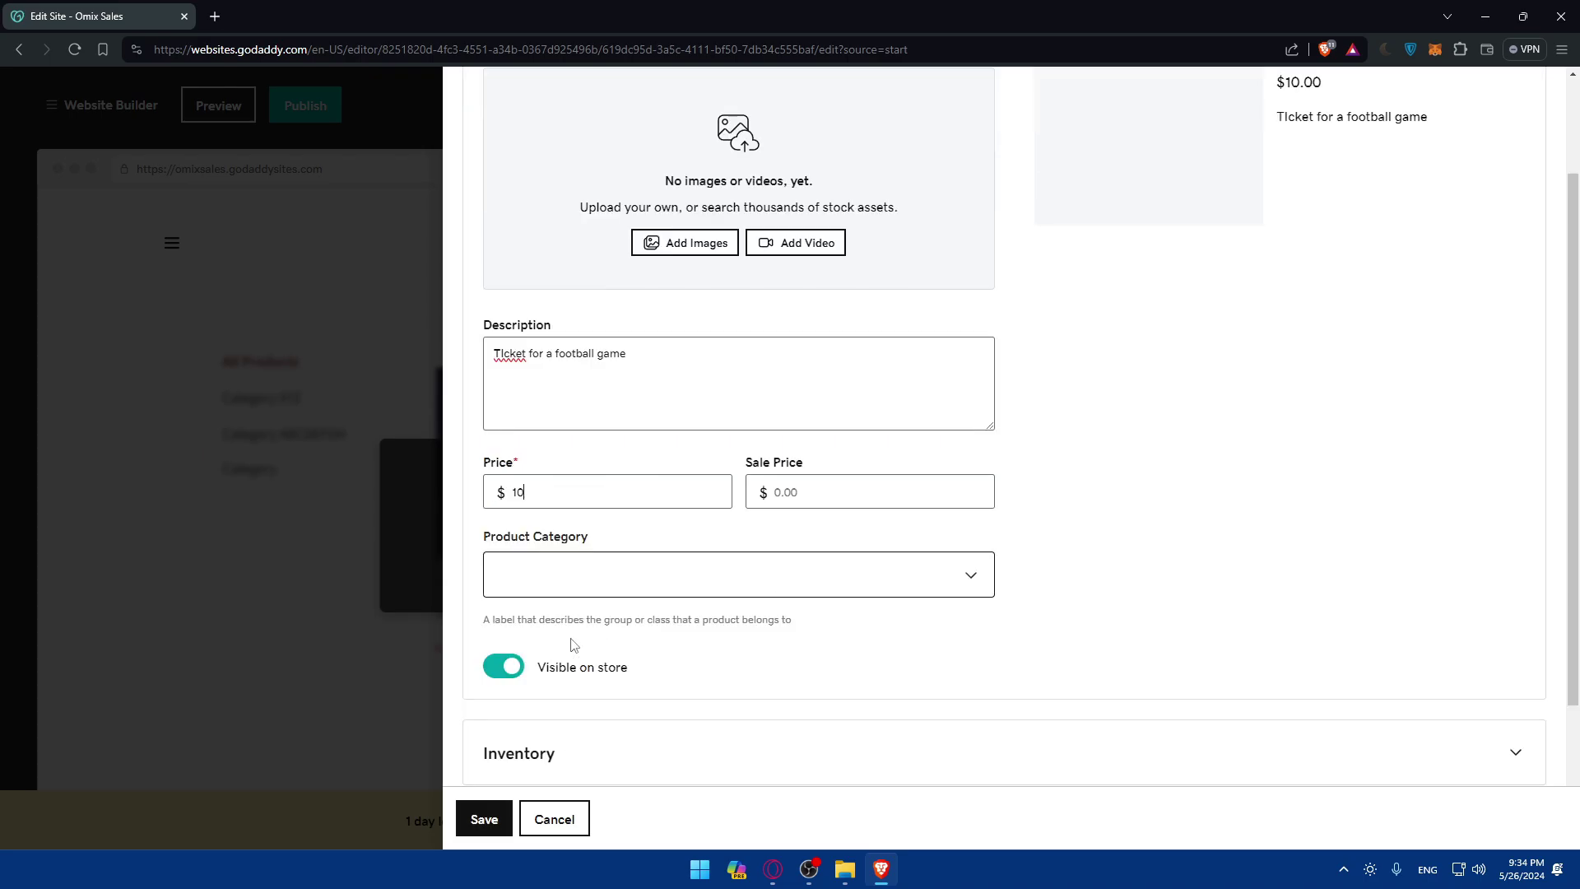
click(568, 593)
Upload wallpaperflare.com_wallpaper (2).jpg and insert it as the Ticket Show product image.
click(819, 695)
scroll(804, 593, up, 2)
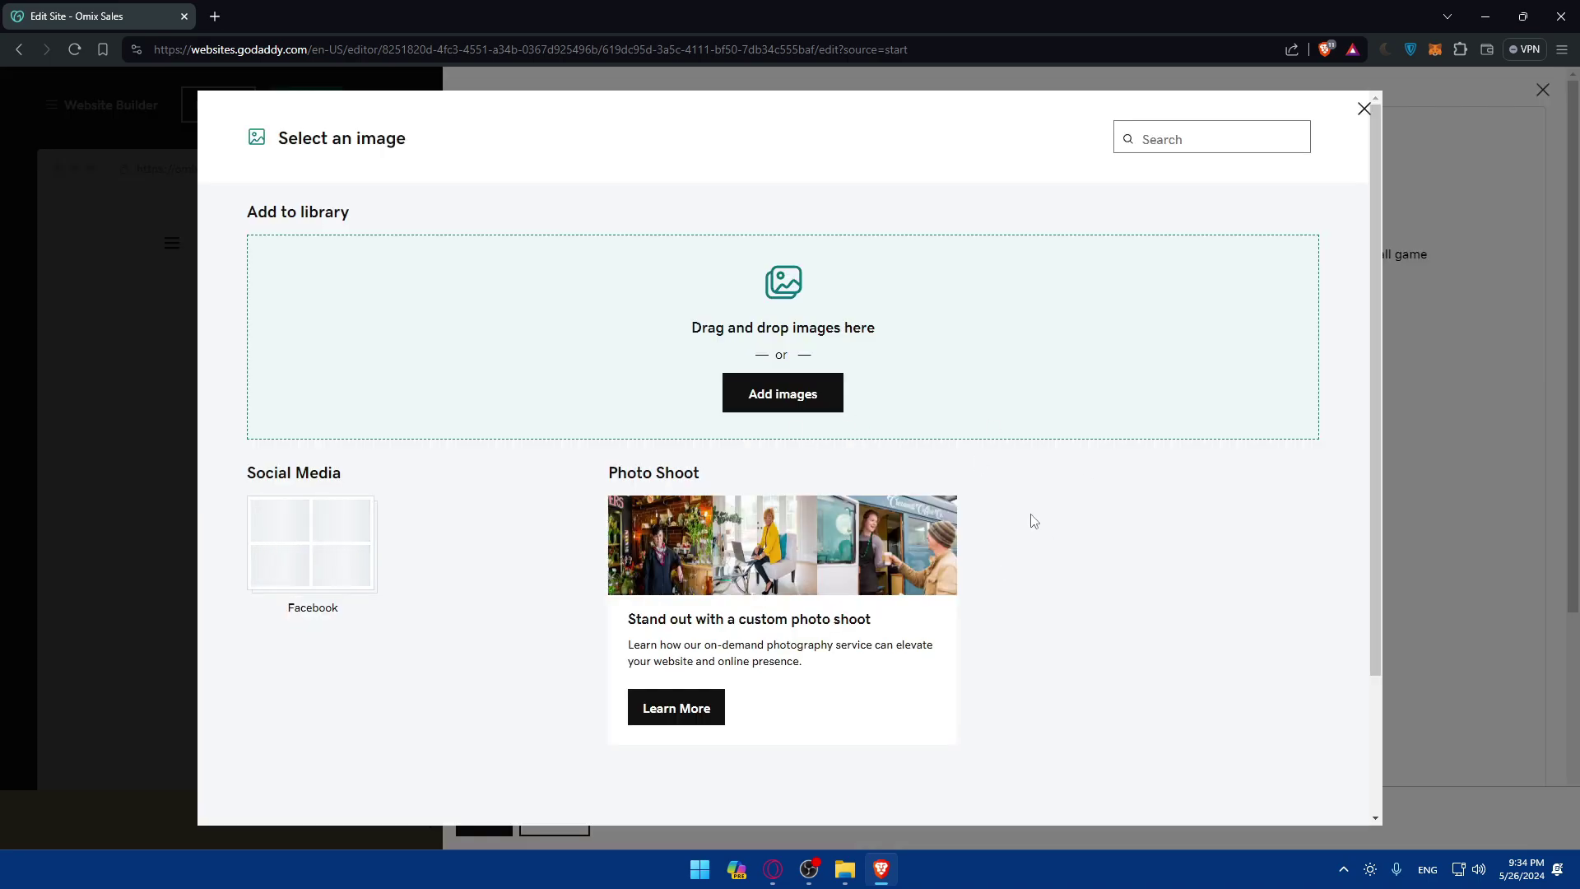
scroll(495, 588, down, 2)
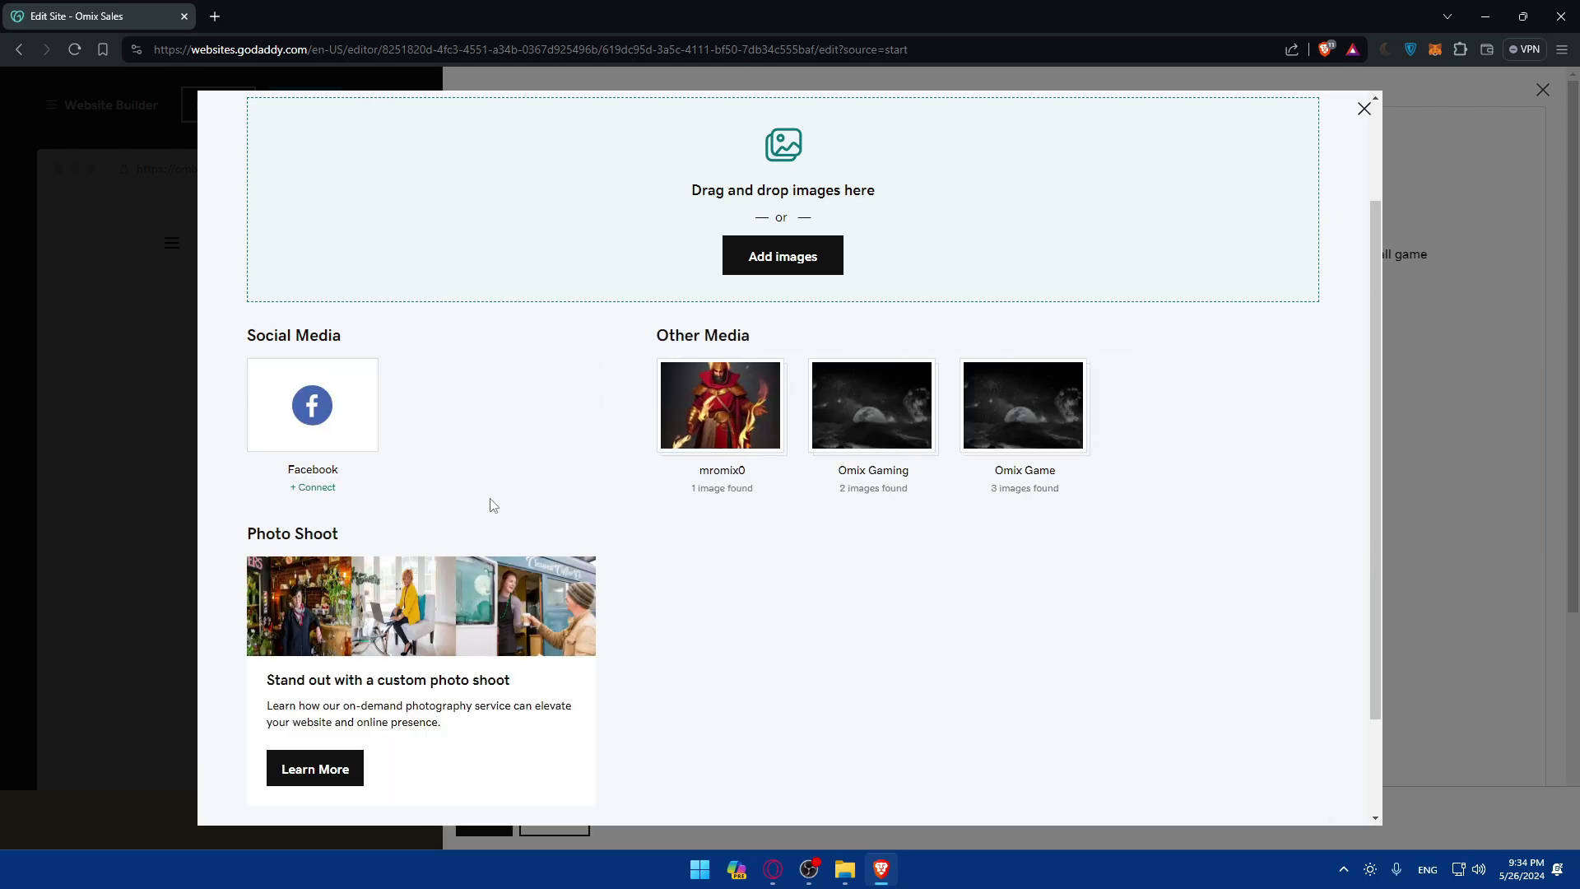
scroll(461, 502, up, 2)
click(782, 393)
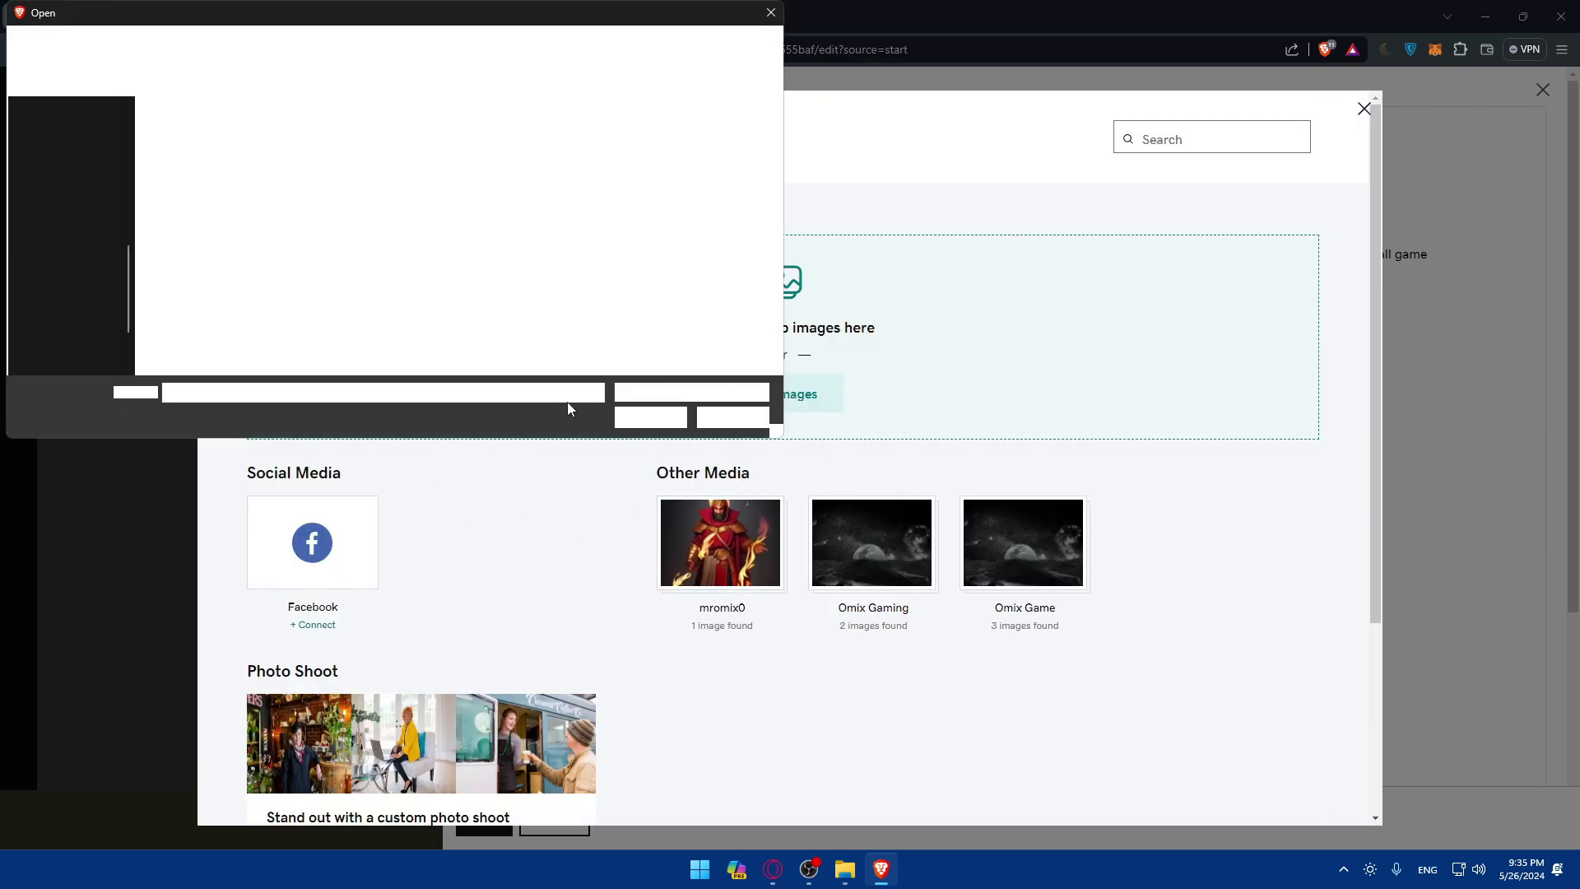
click(273, 166)
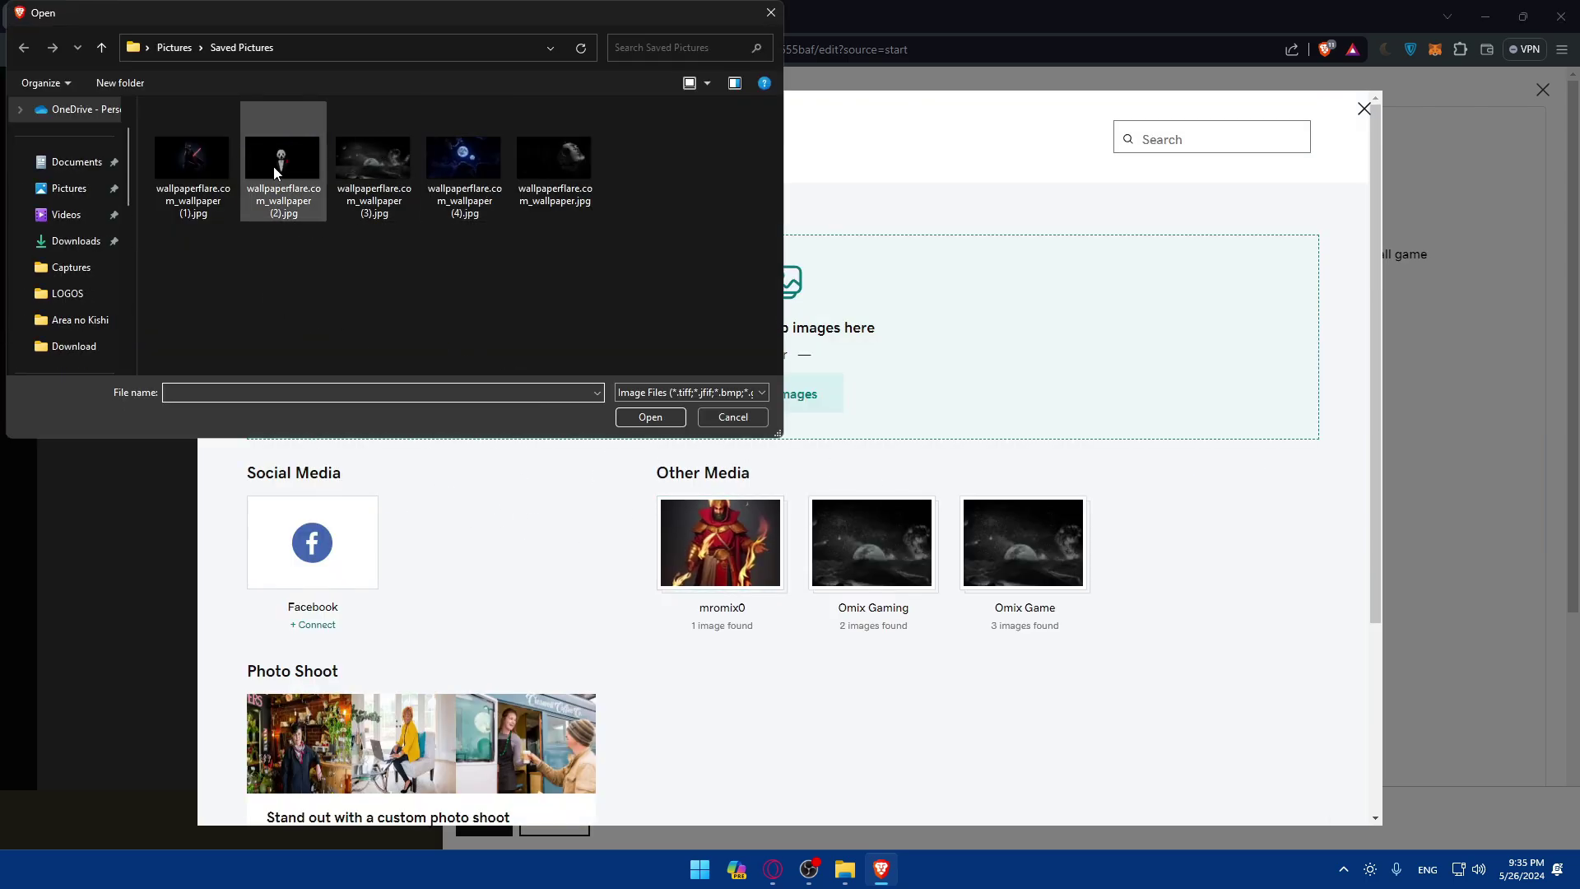
double_click(274, 167)
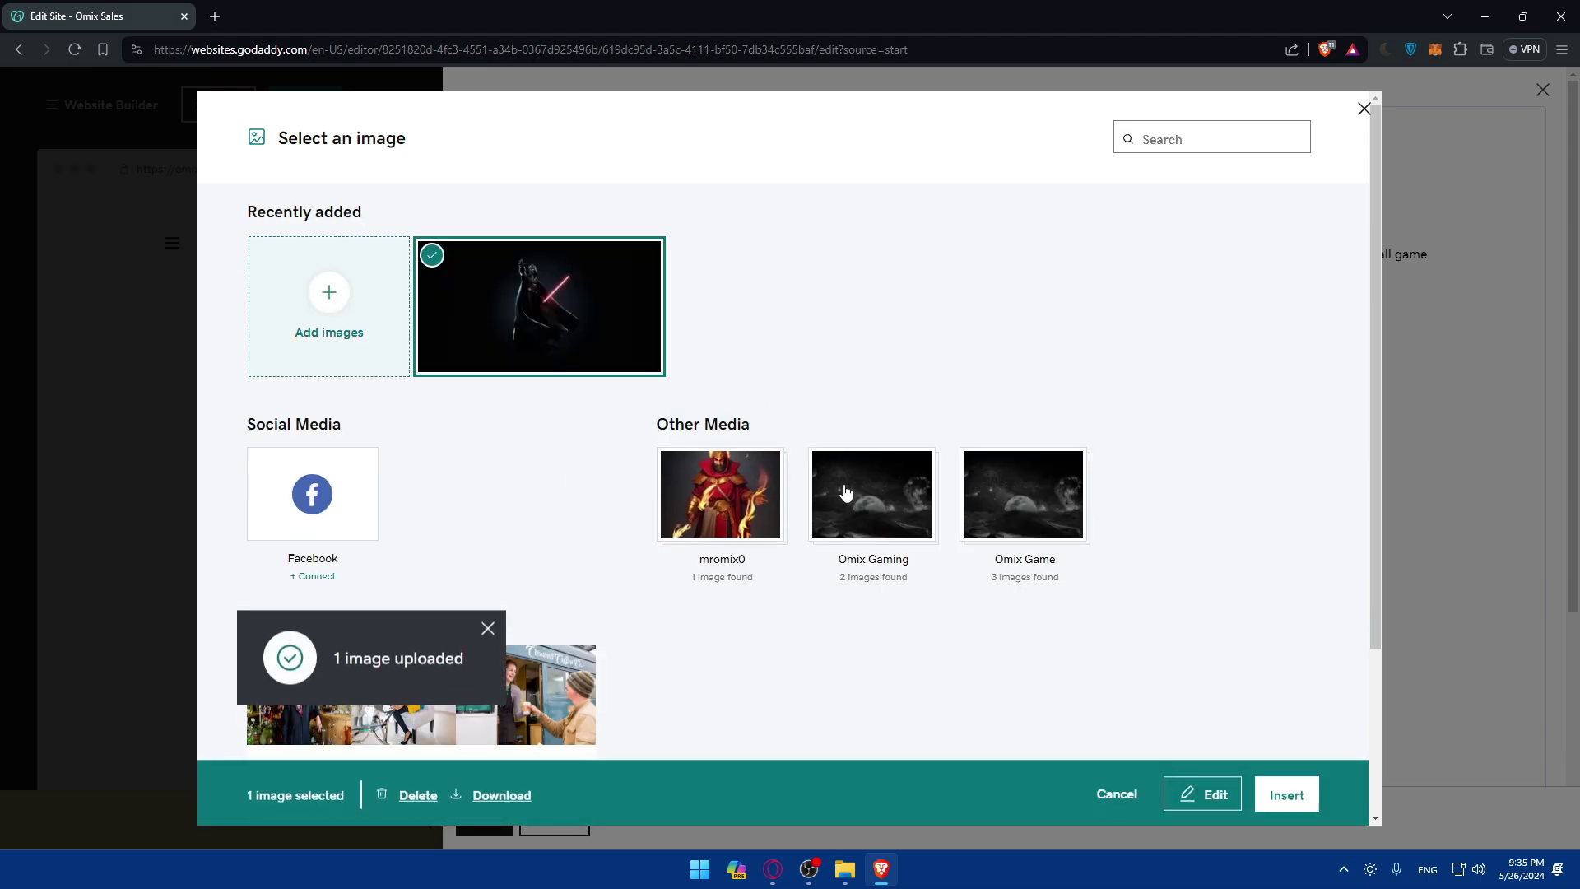
click(1286, 789)
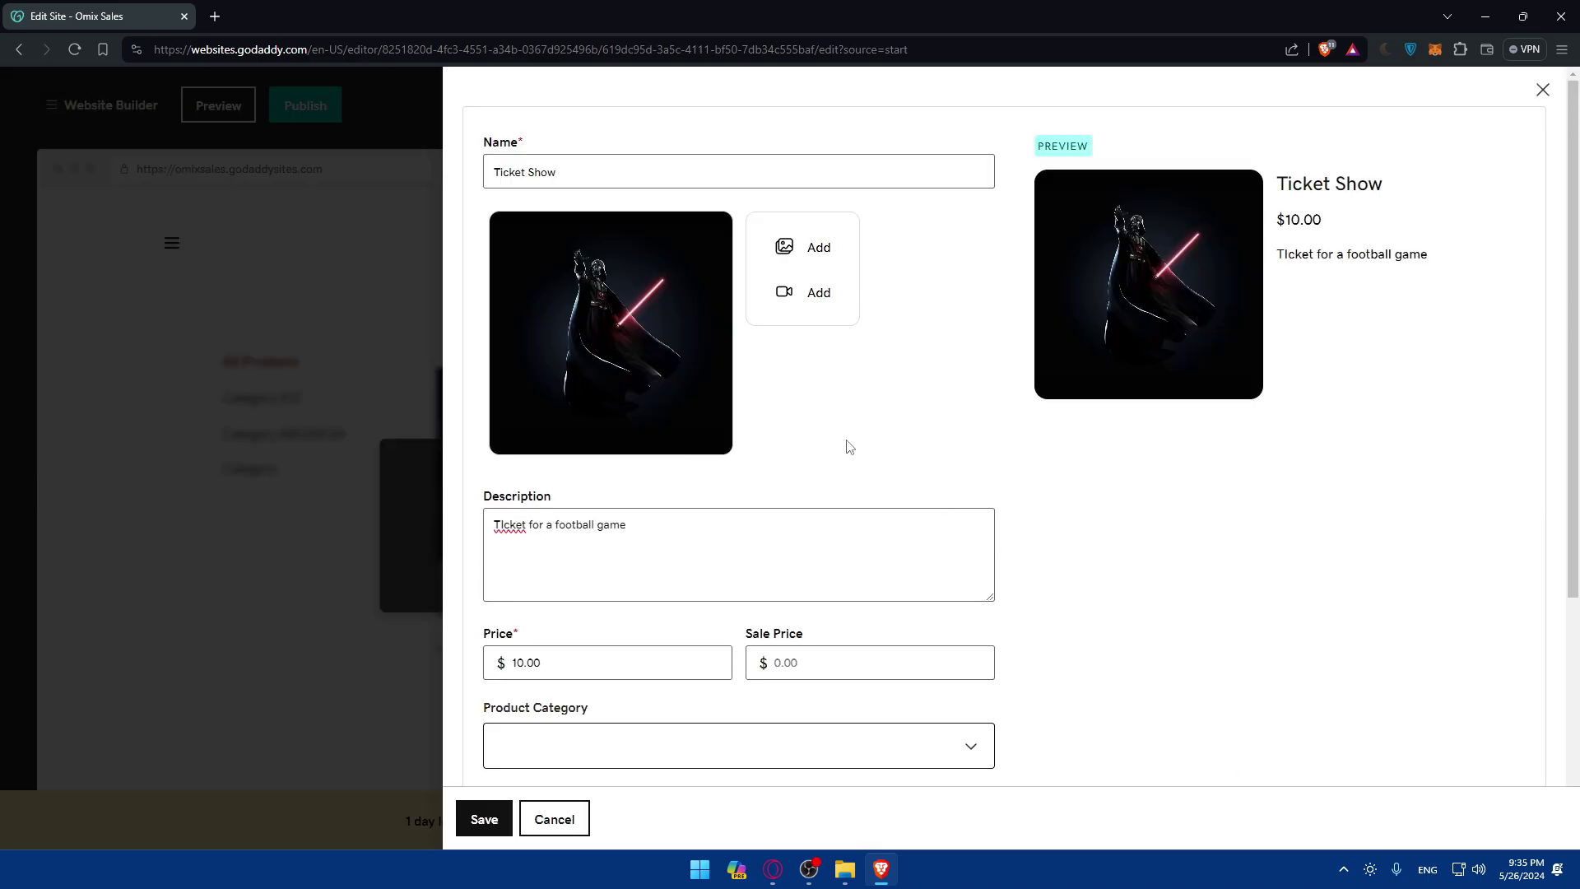
Turn on inventory tracking for Ticket Show with a stock of 10000.
scroll(796, 413, down, 4)
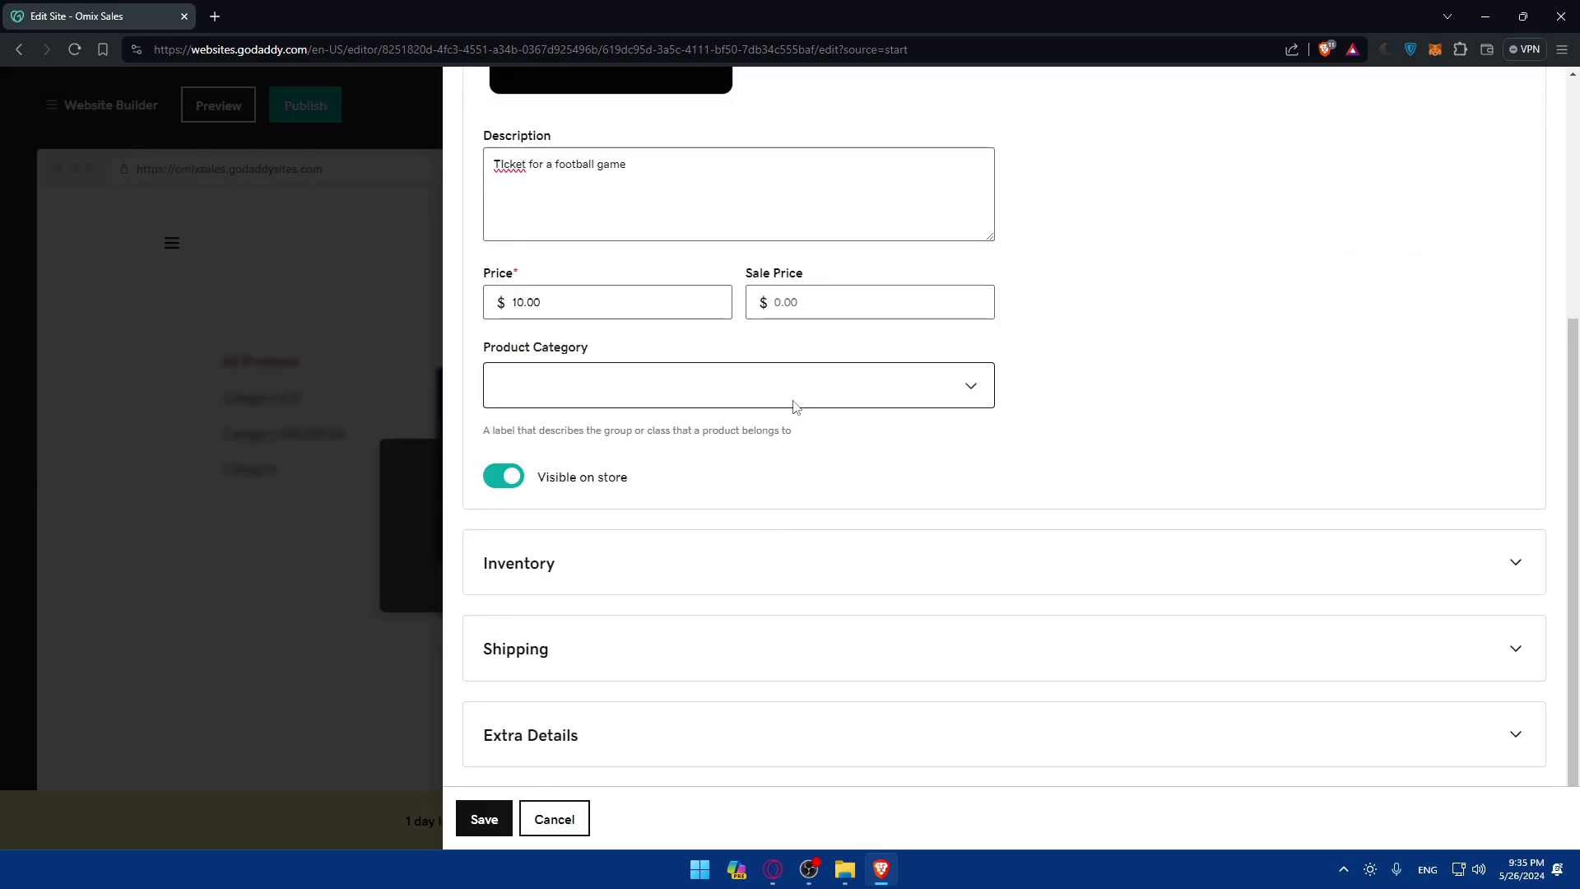
click(679, 567)
scroll(613, 589, down, 2)
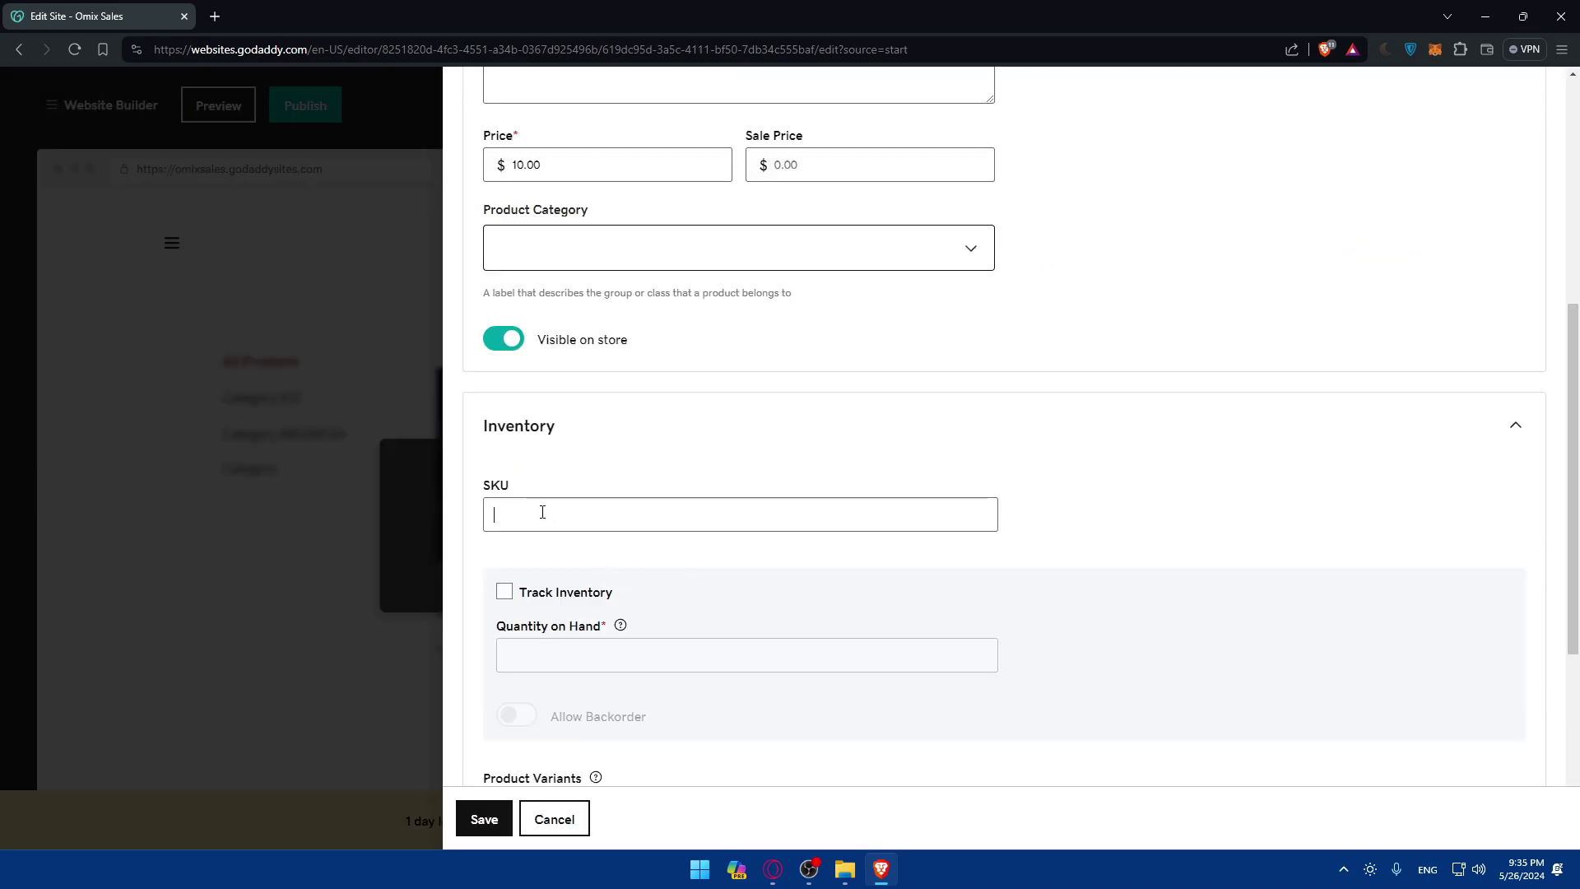
click(504, 592)
scroll(540, 546, down, 2)
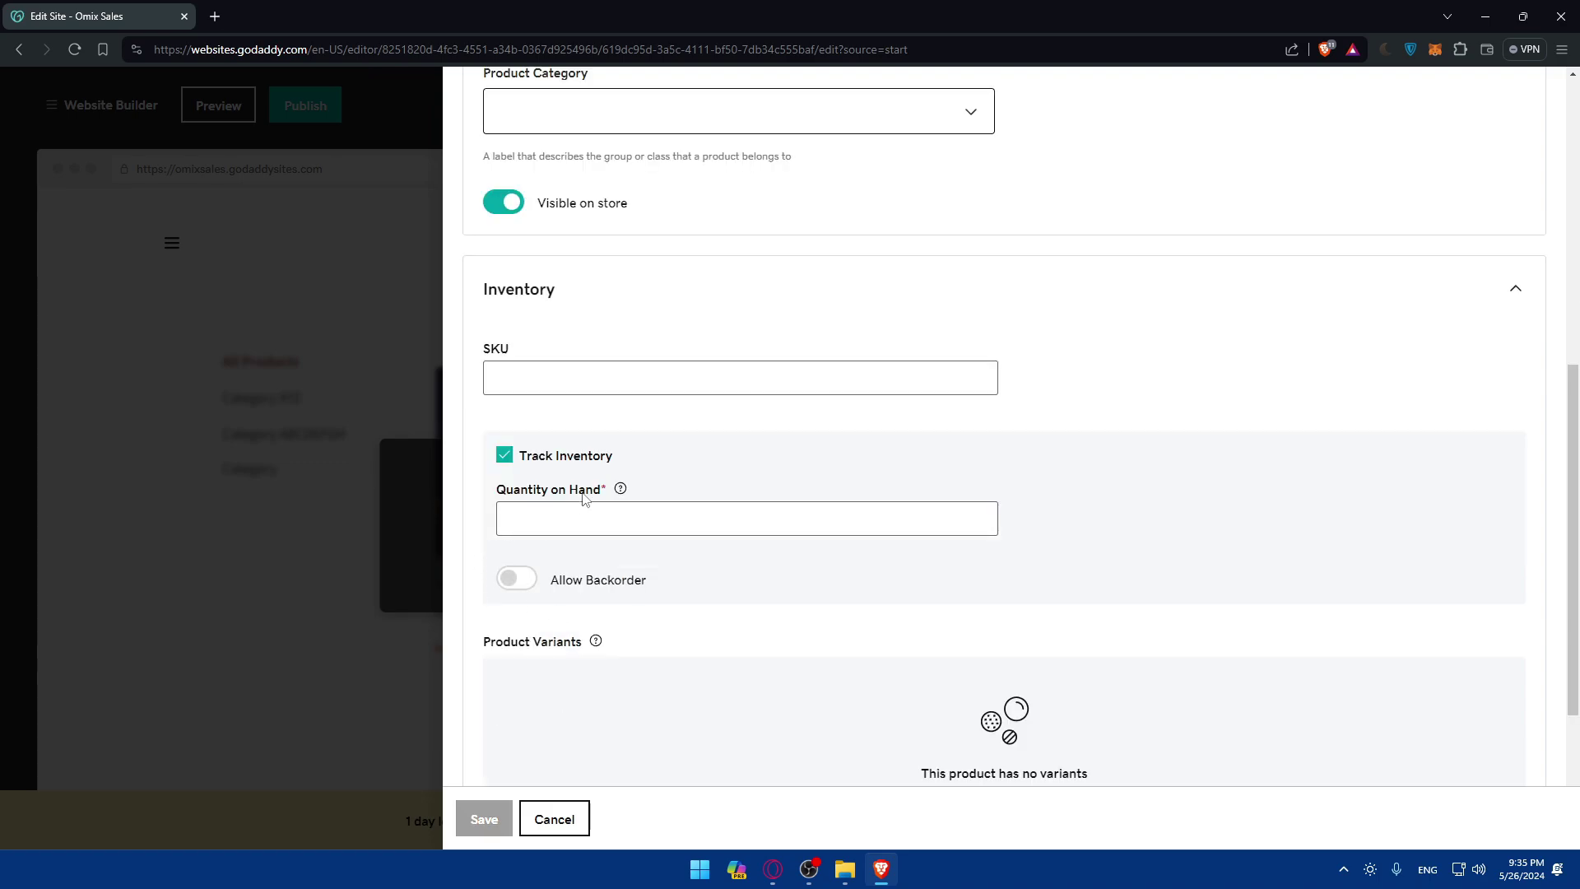
text(10000)
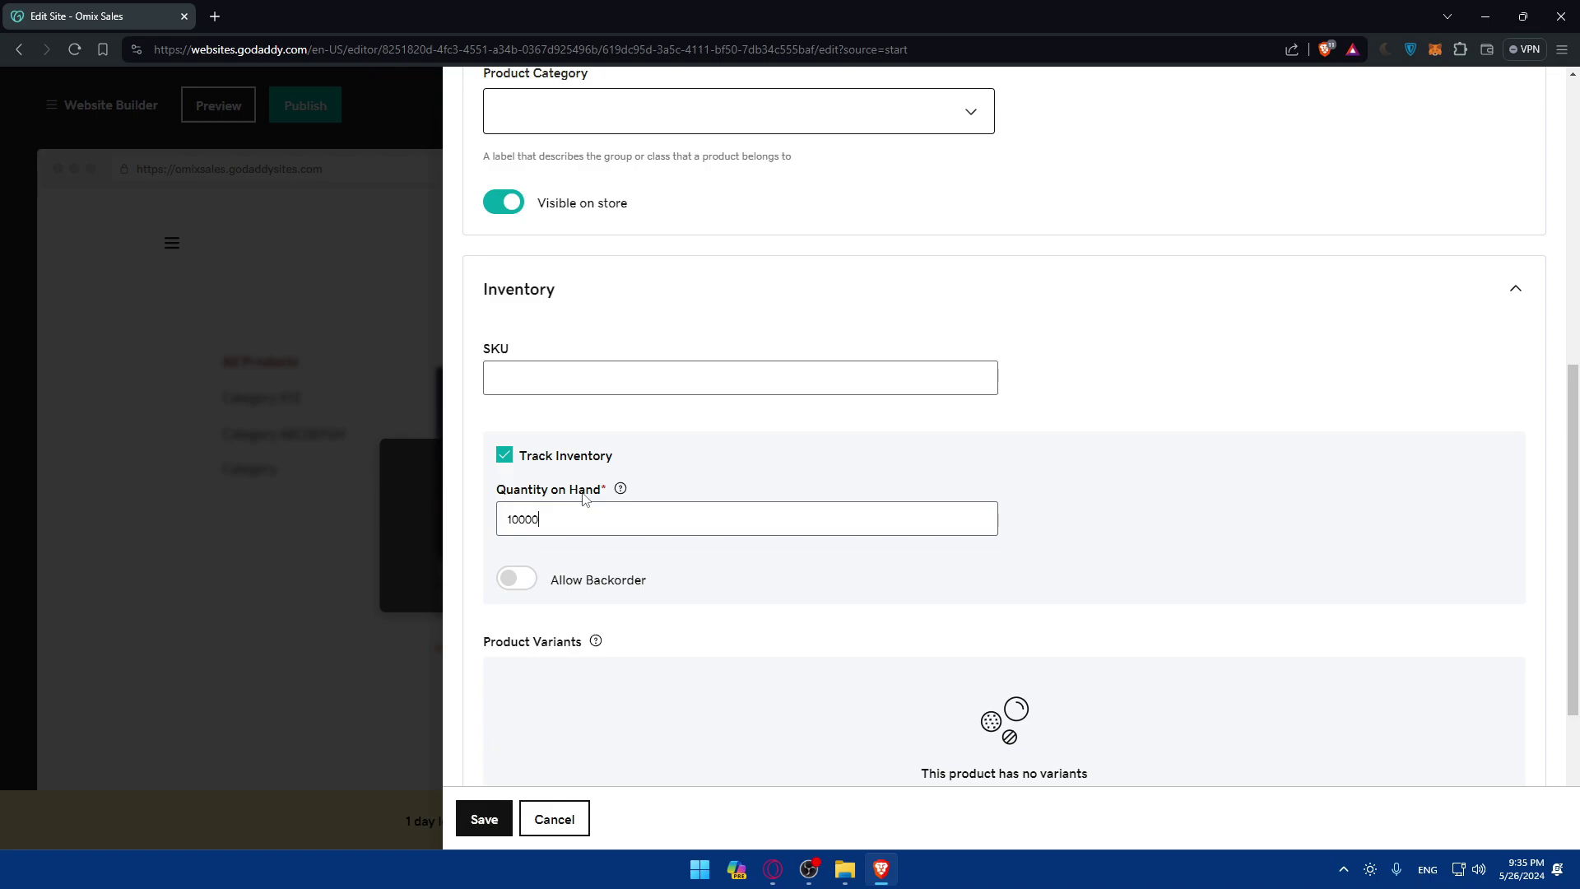
scroll(617, 515, down, 2)
scroll(559, 437, down, 2)
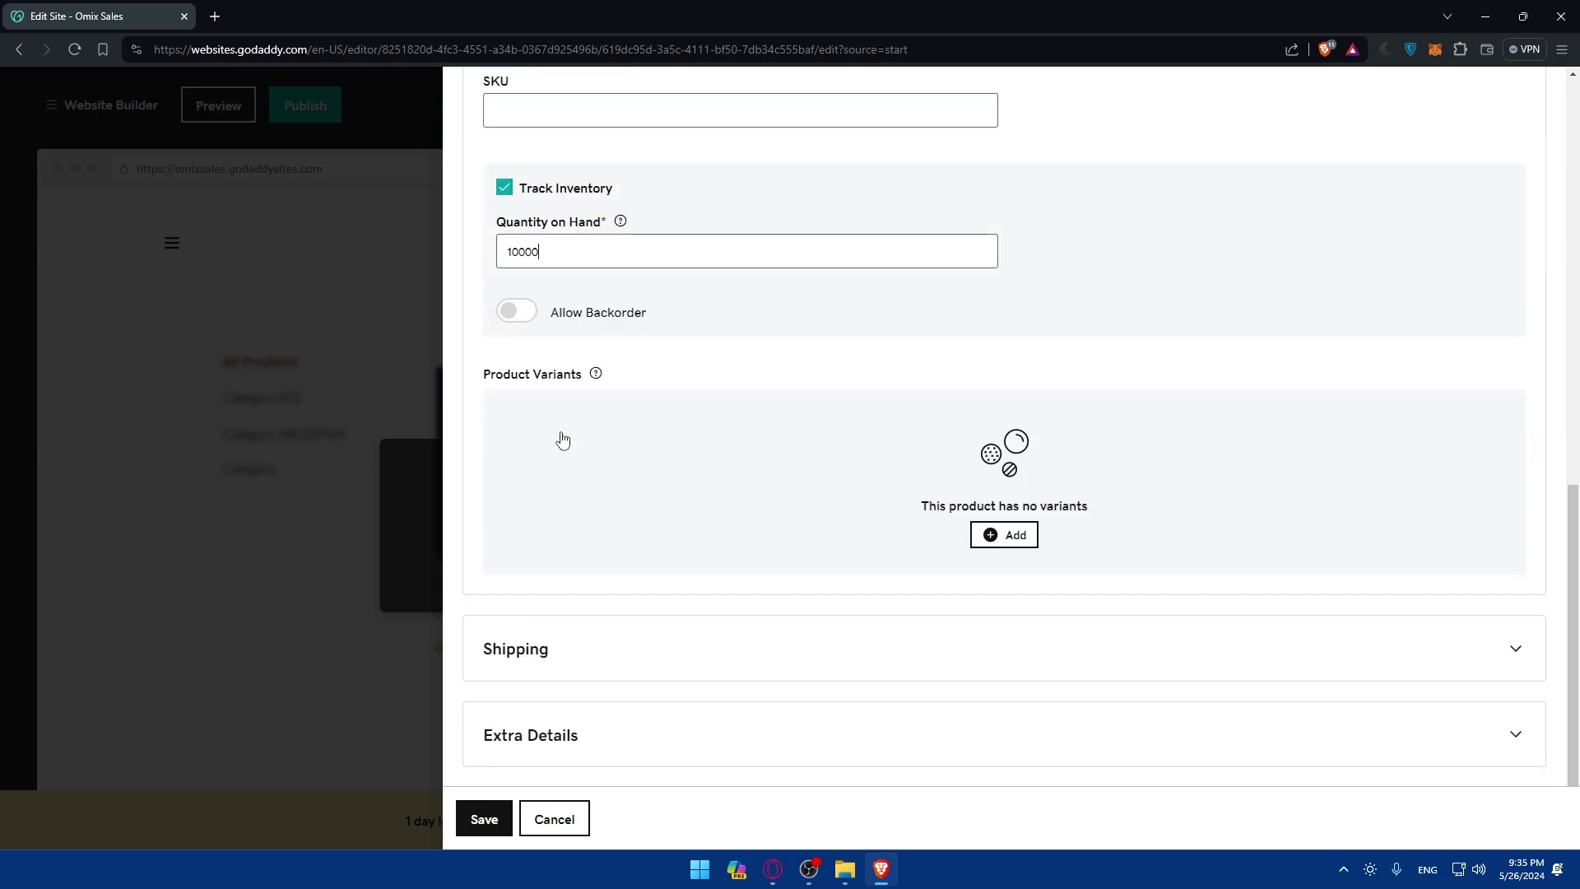
Add a VIP variant with option VIP Features priced at 20.00.
click(994, 539)
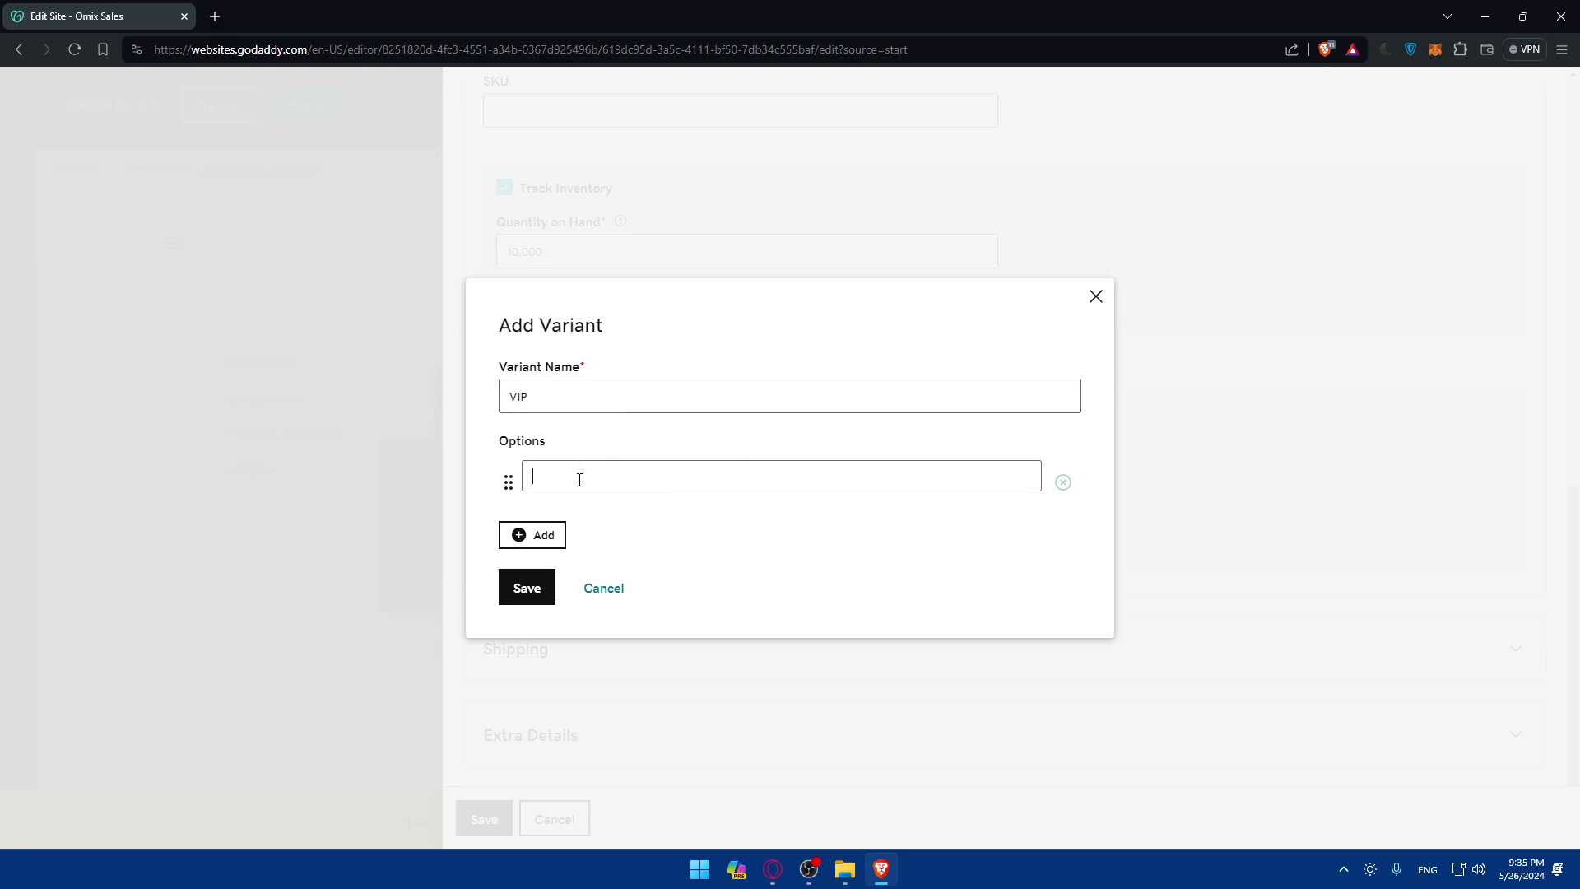
text(VIP Features)
click(545, 589)
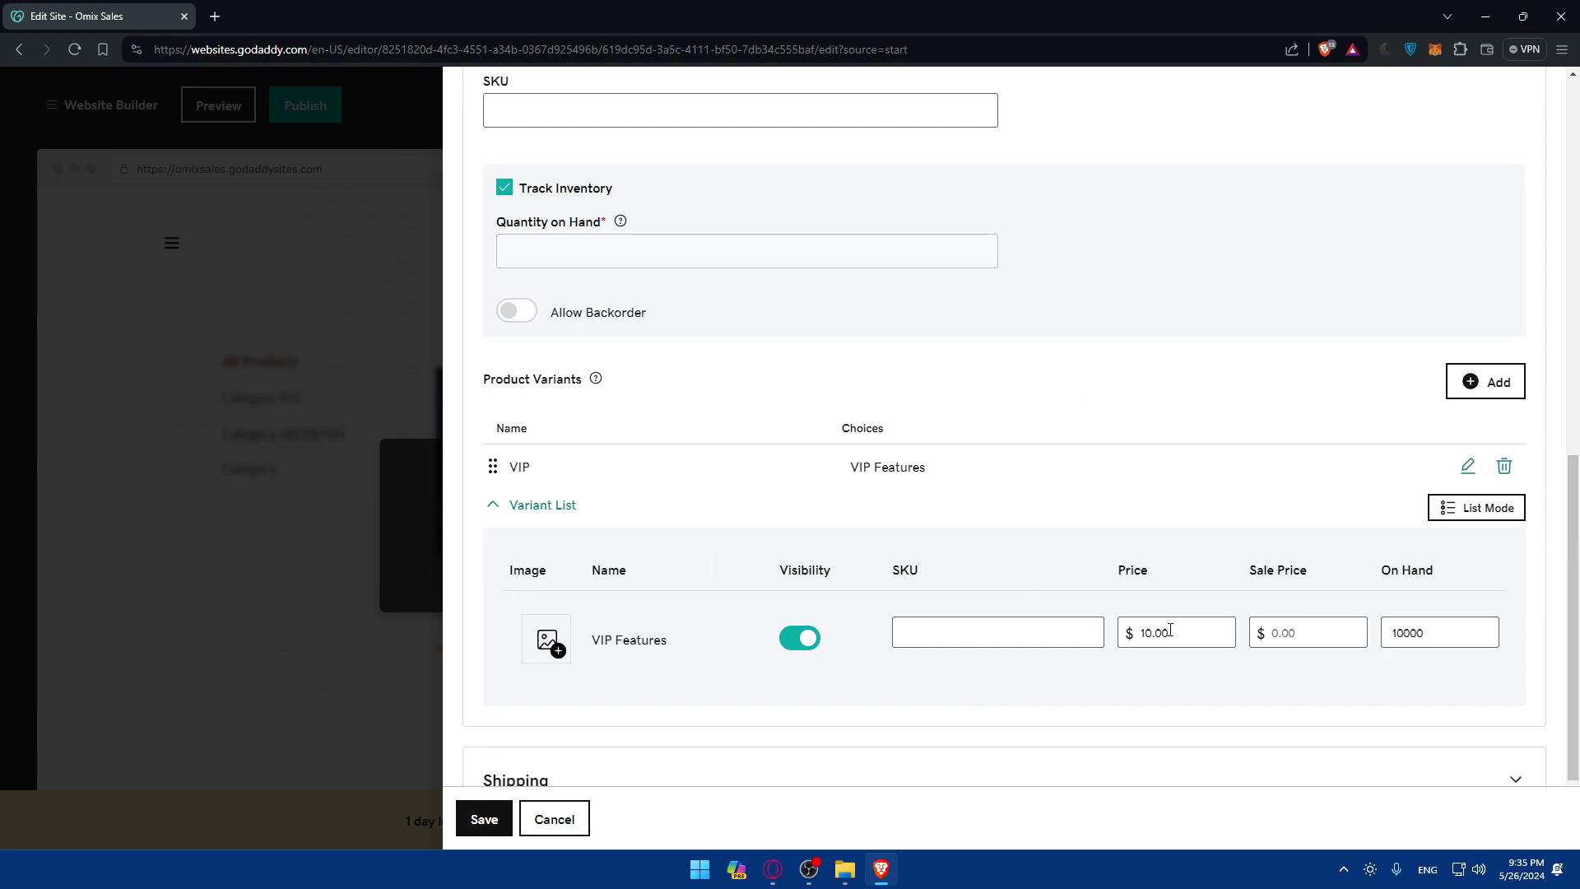
drag(1170, 630, 1132, 640)
text(20)
click(1076, 677)
Review the shipping and extra details sections, then save the Ticket Show product.
scroll(1028, 526, down, 2)
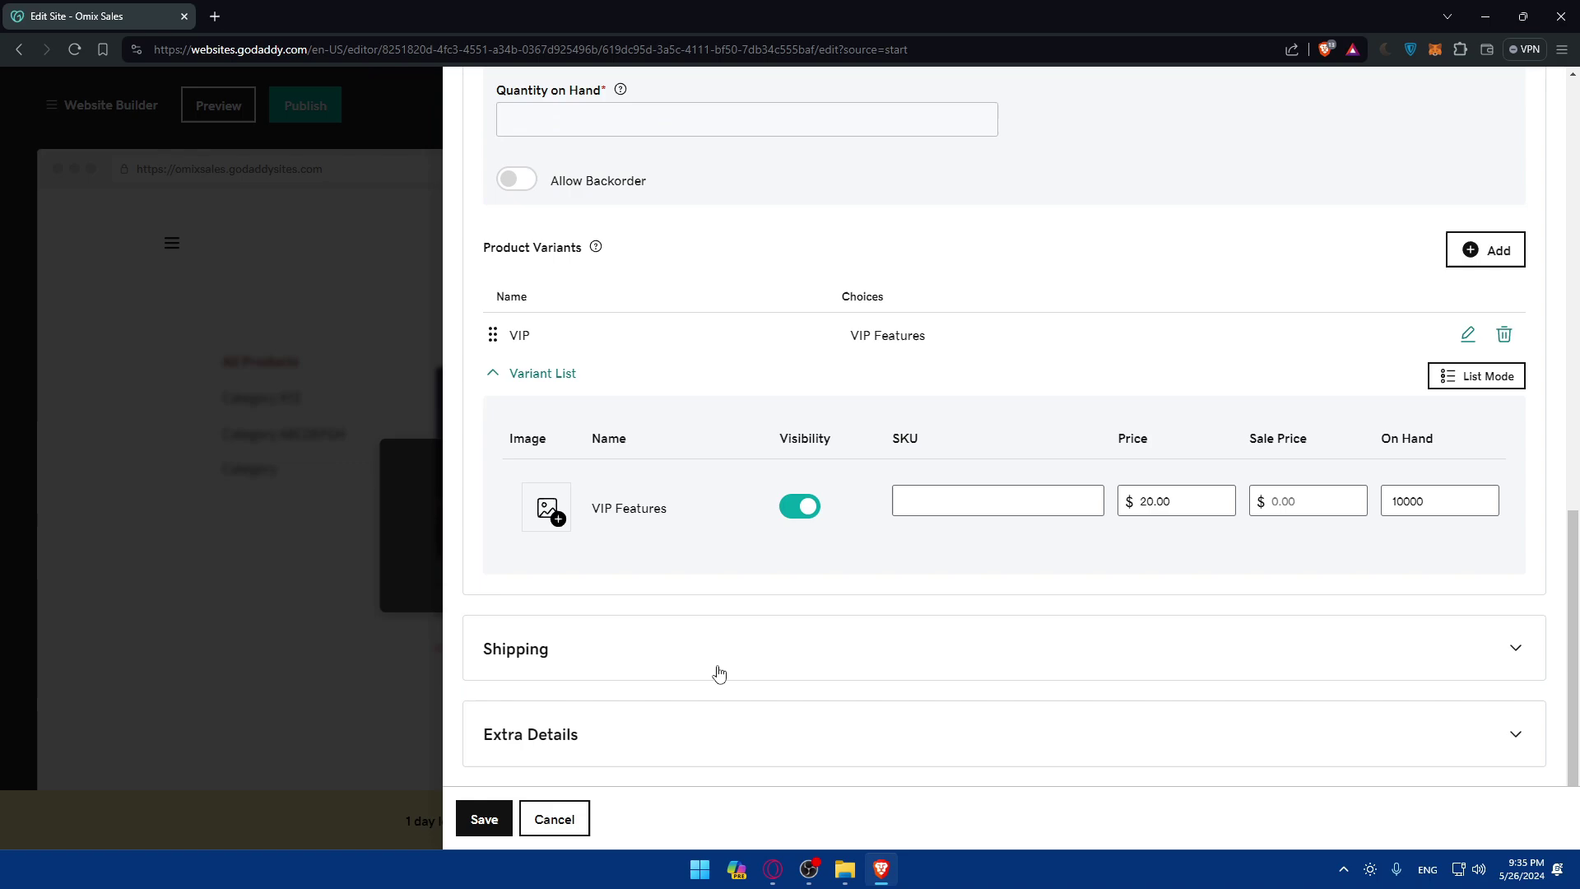
click(817, 648)
click(817, 648)
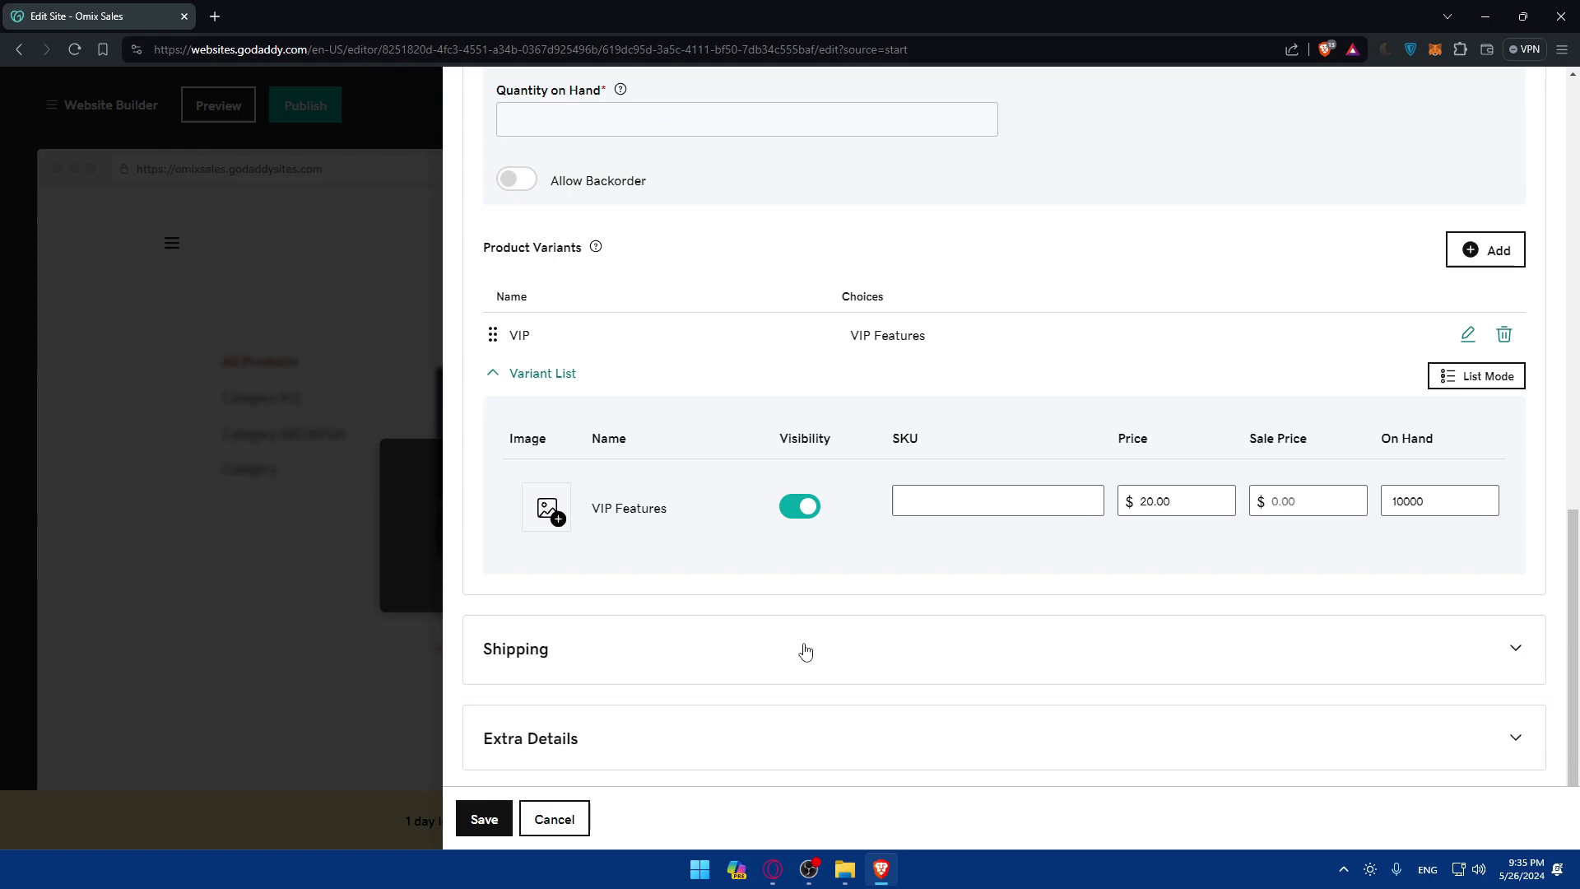
click(778, 754)
scroll(815, 413, down, 5)
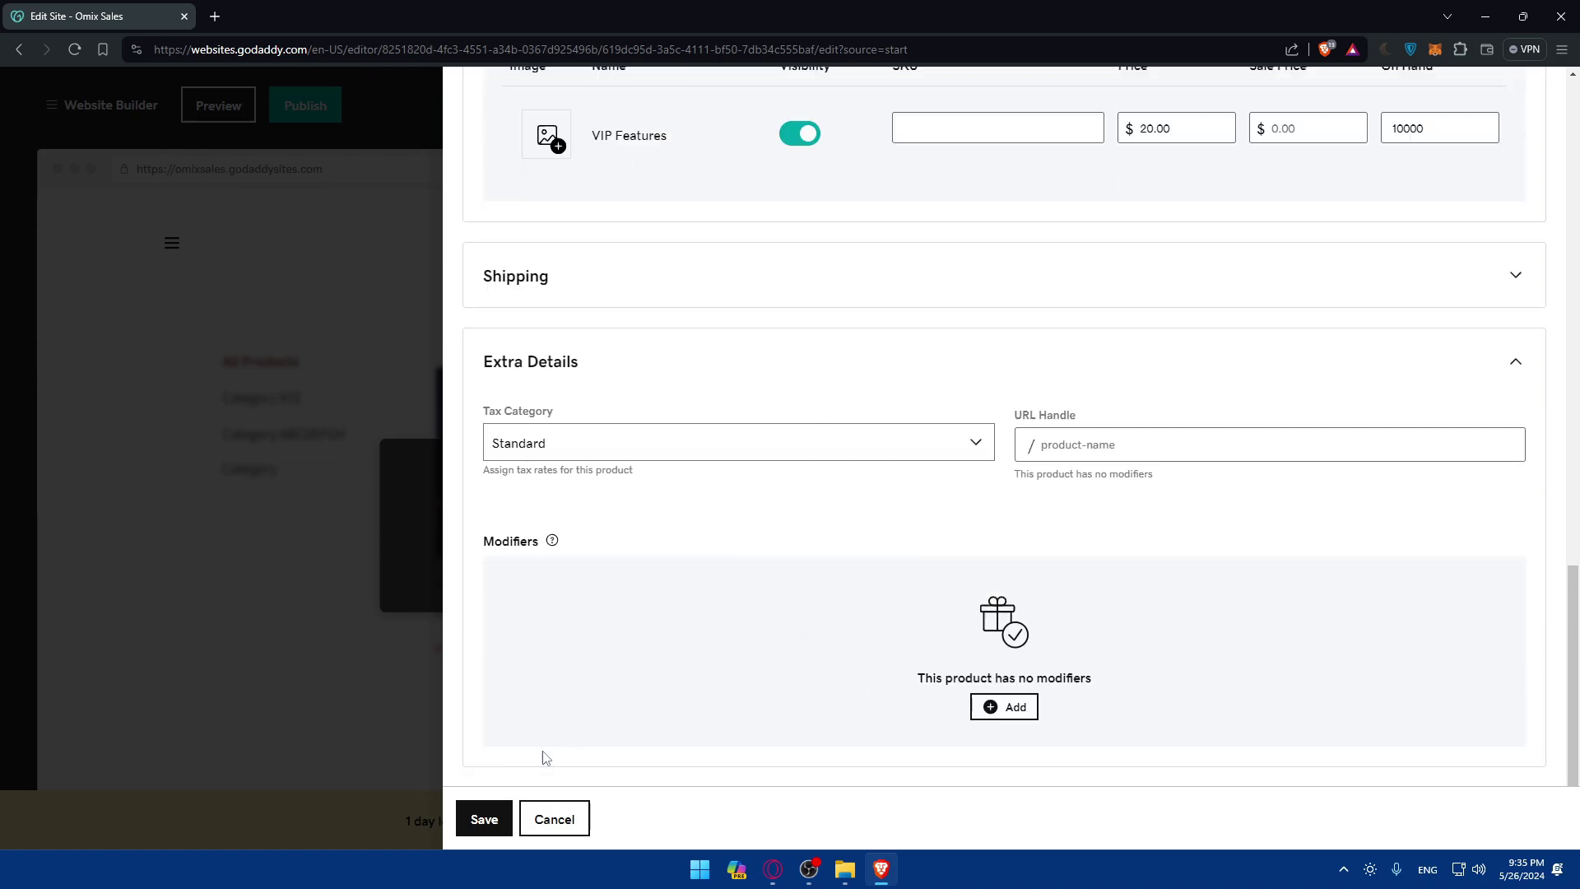
click(484, 819)
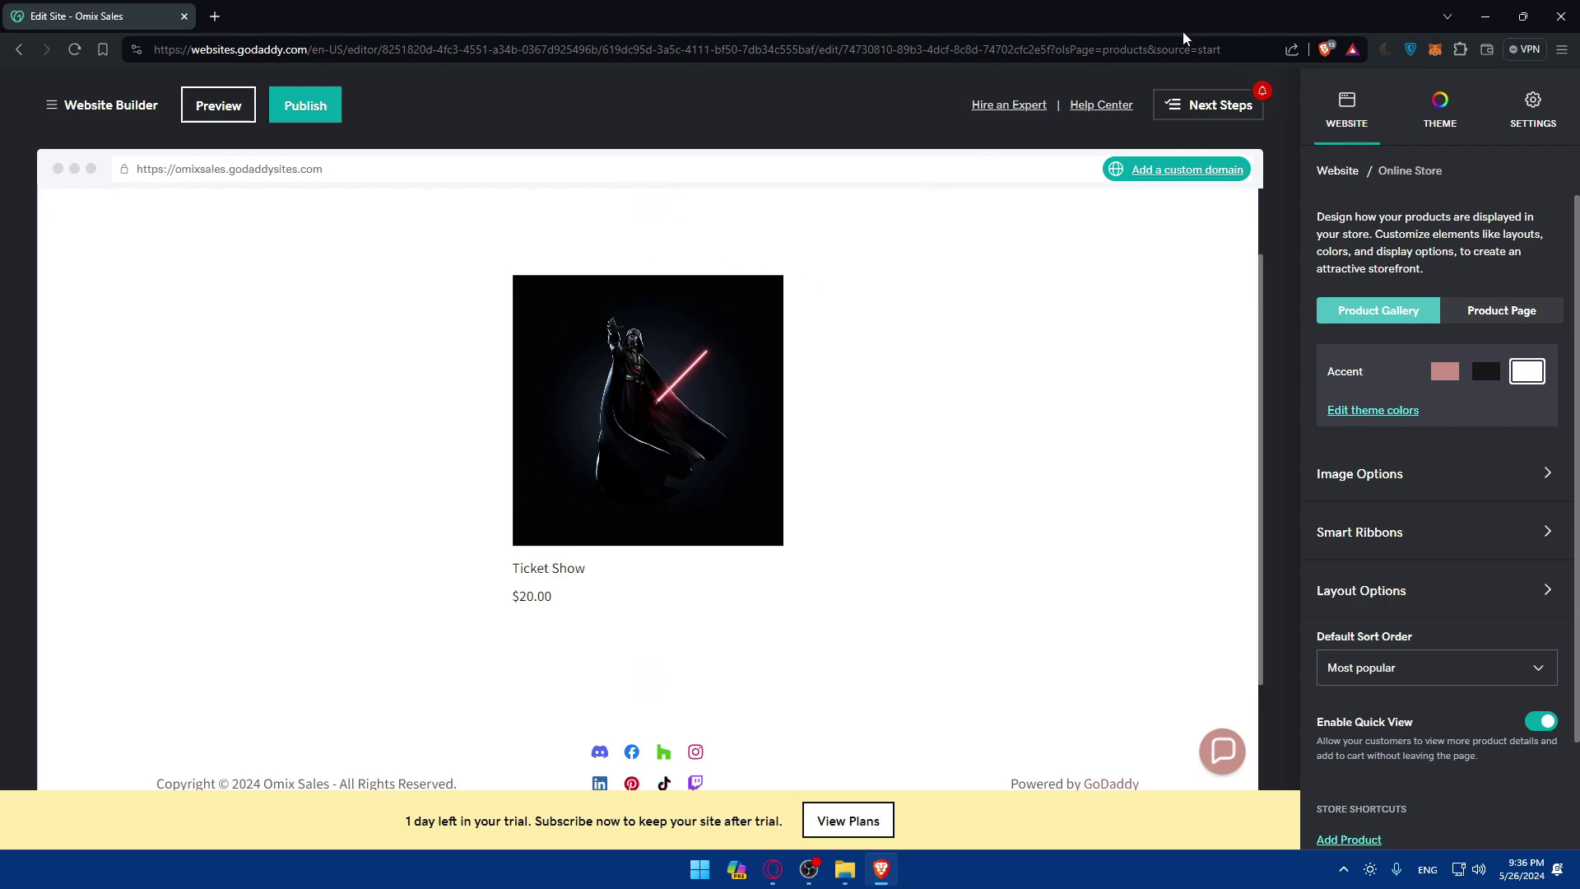
Scroll the Shop page to check the Ticket Show listing at $20.00.
scroll(928, 374, up, 2)
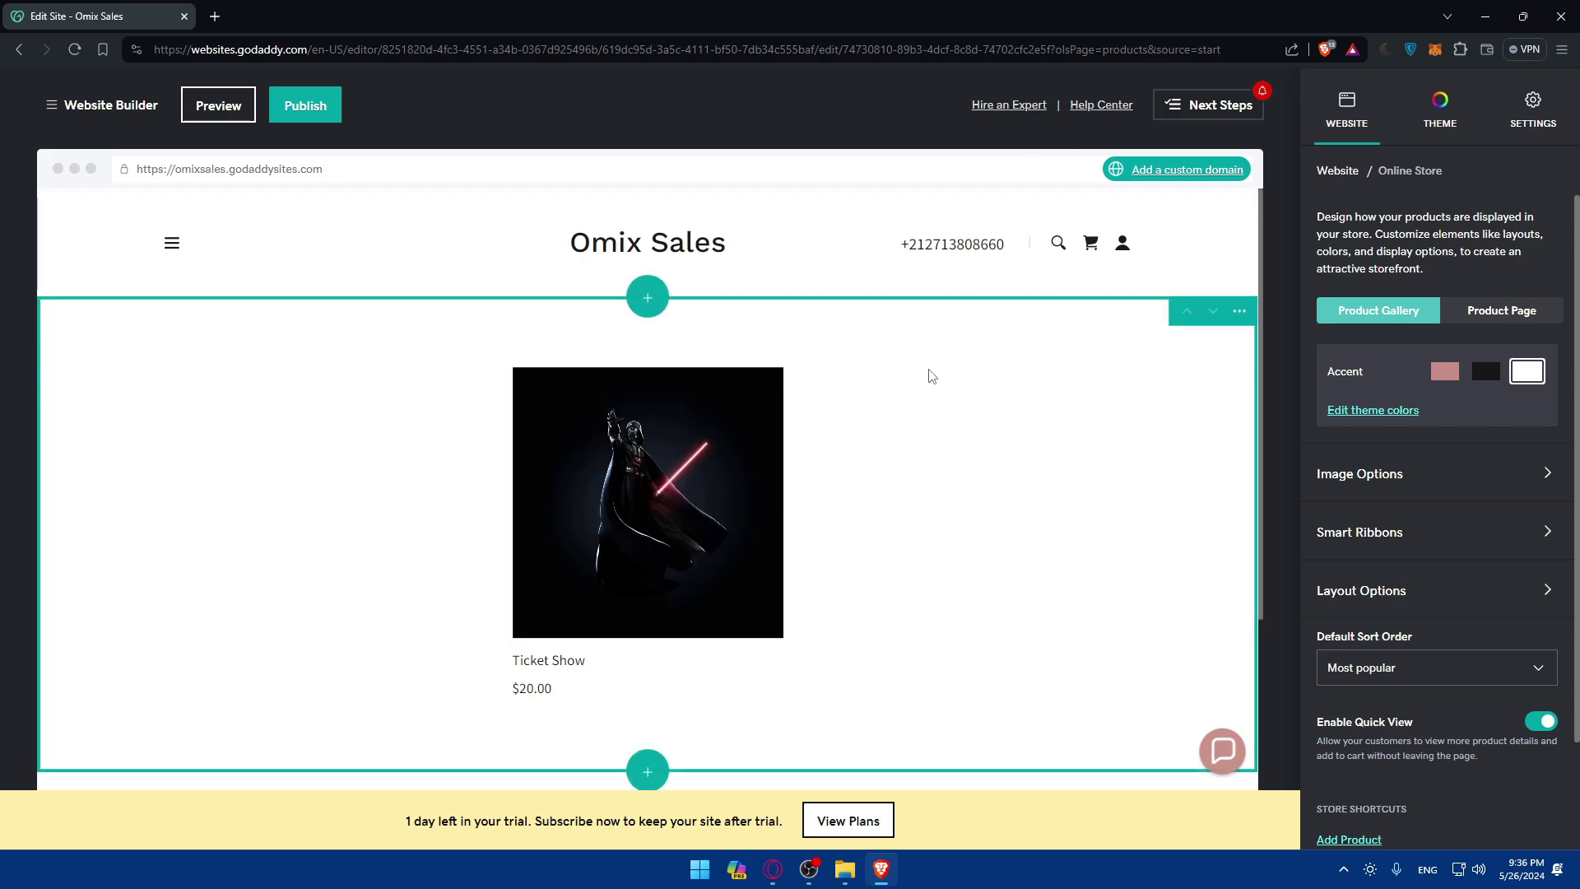
scroll(924, 356, down, 3)
scroll(924, 384, up, 3)
scroll(624, 541, down, 2)
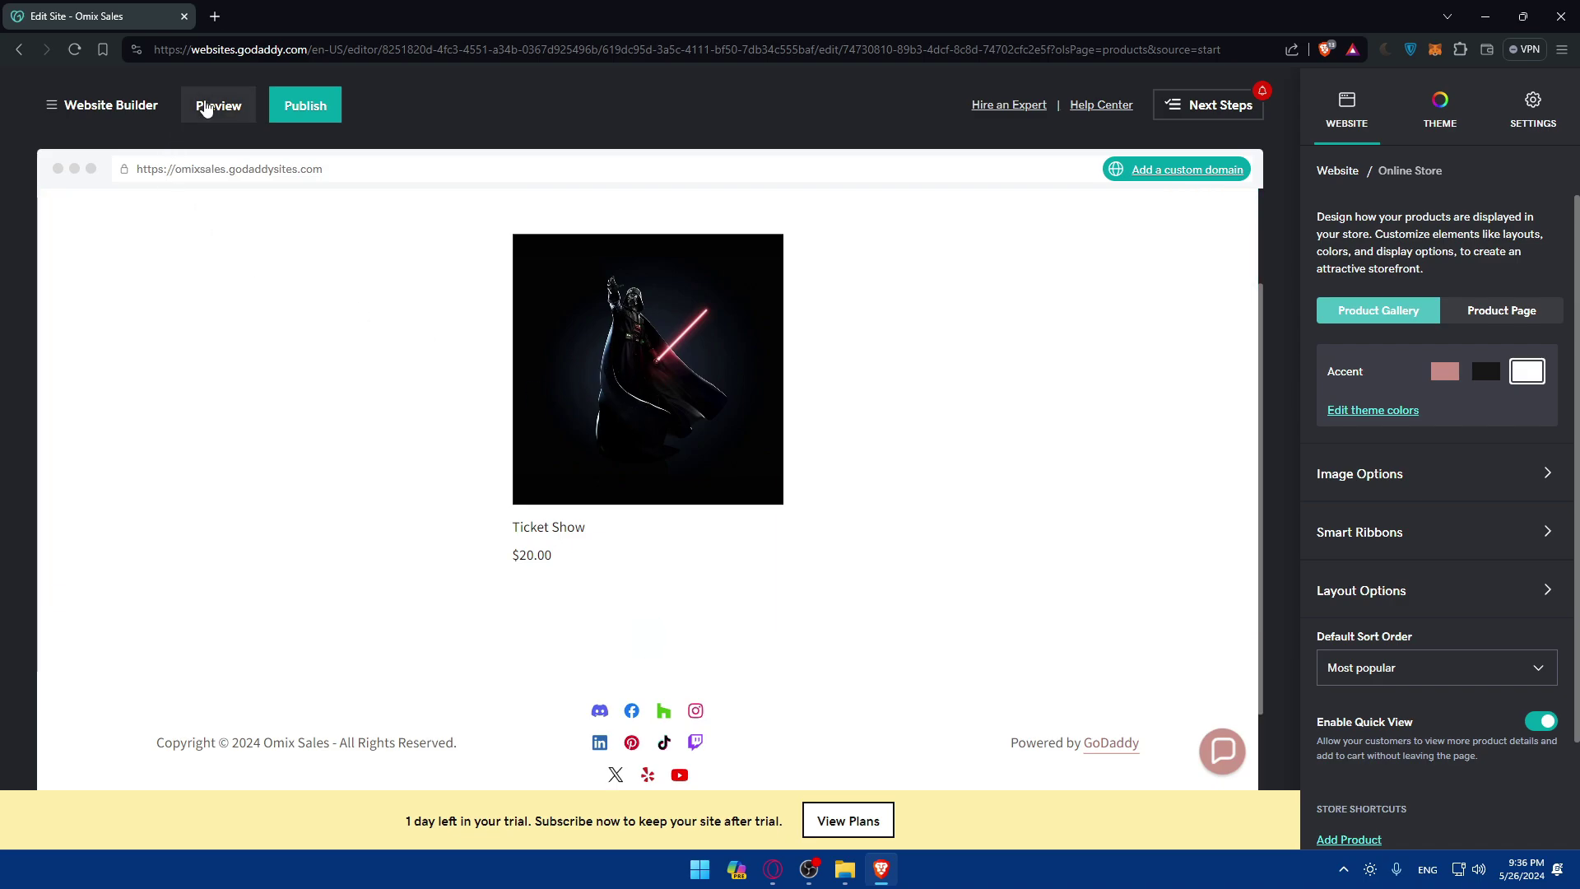
Preview the site, open the Ticket Show product and choose VIP Features.
click(211, 105)
scroll(666, 411, down, 2)
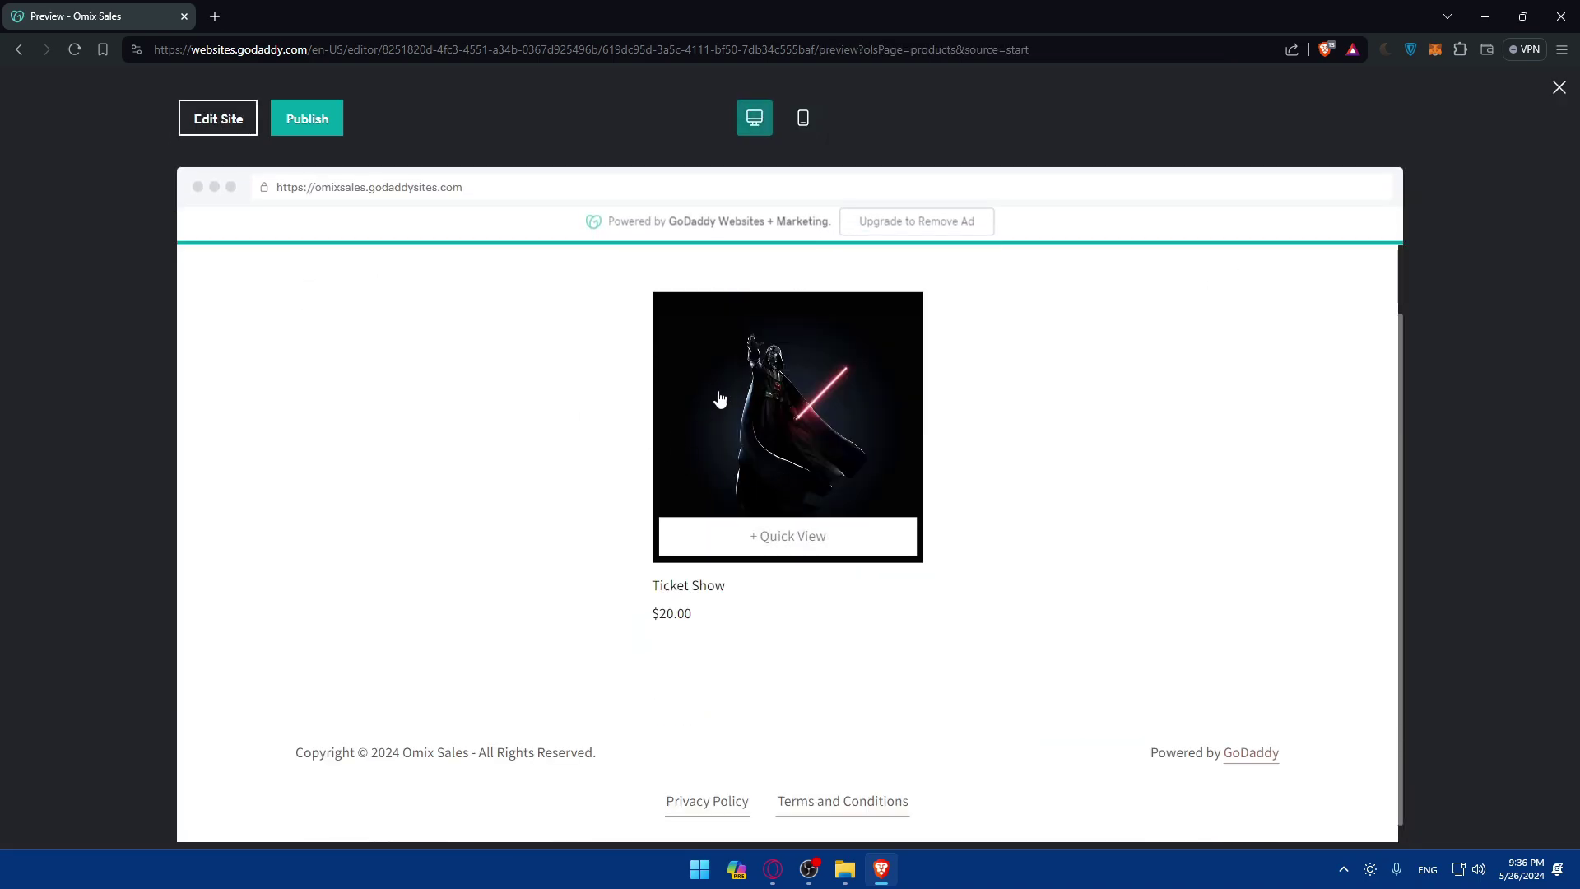
click(804, 449)
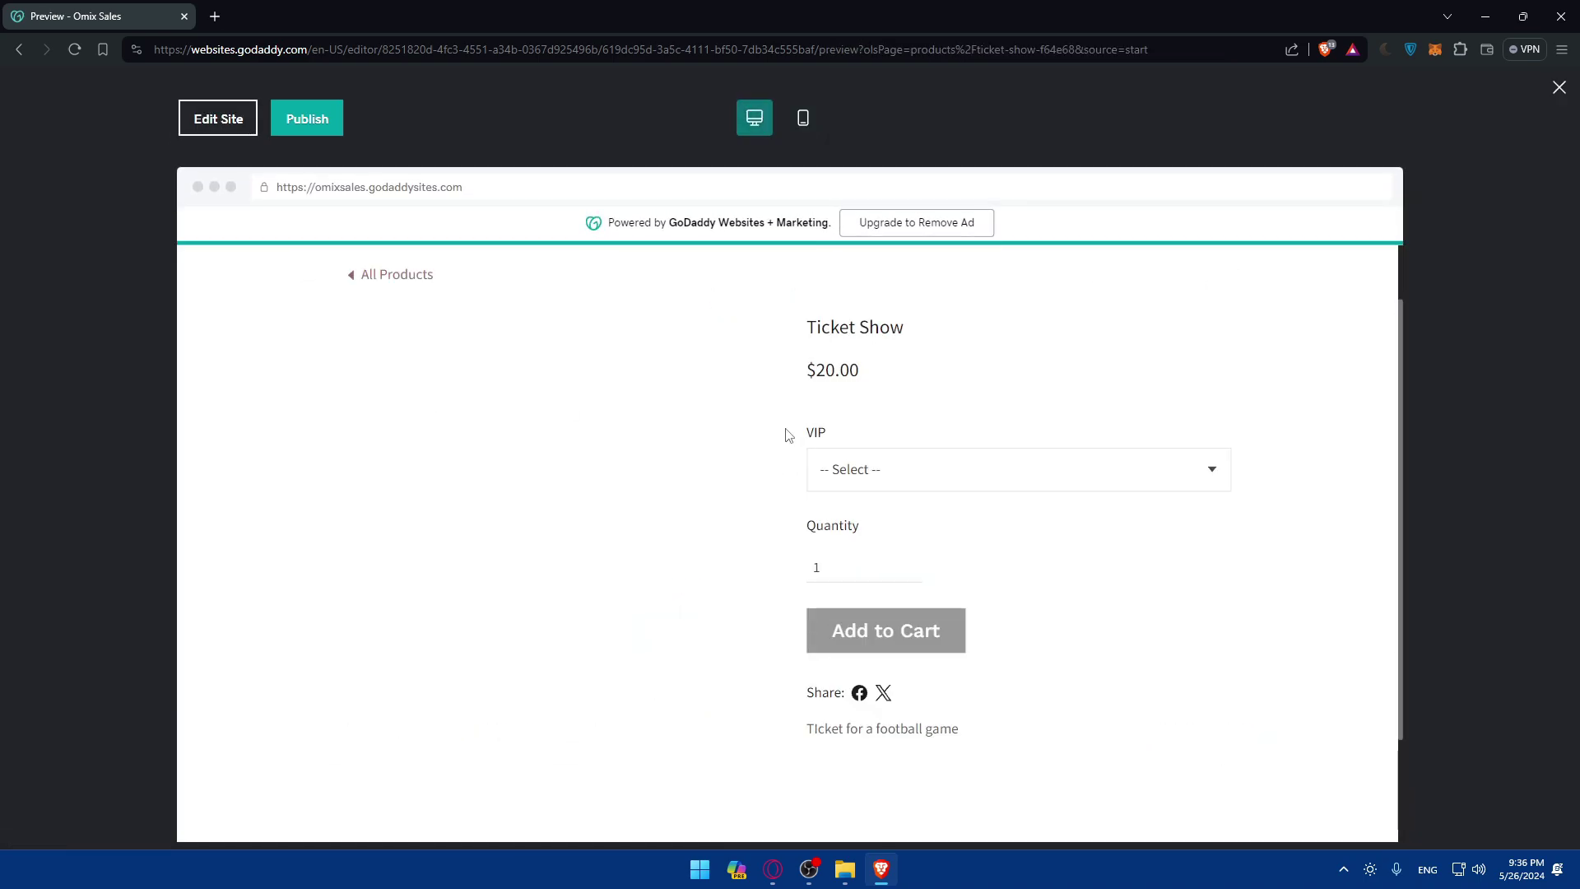
click(845, 466)
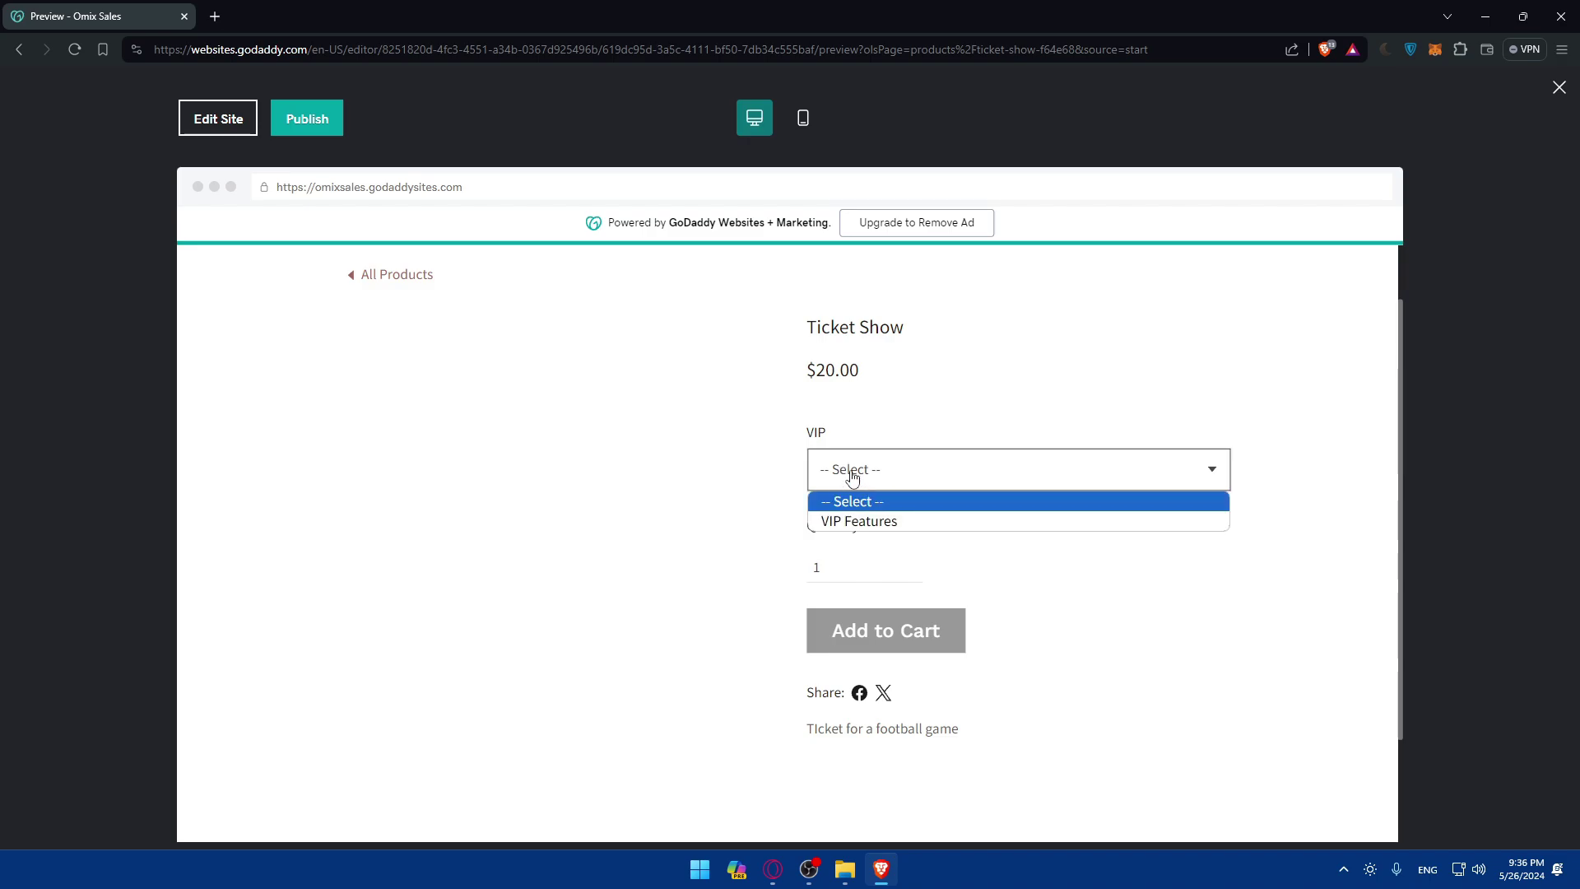
click(860, 518)
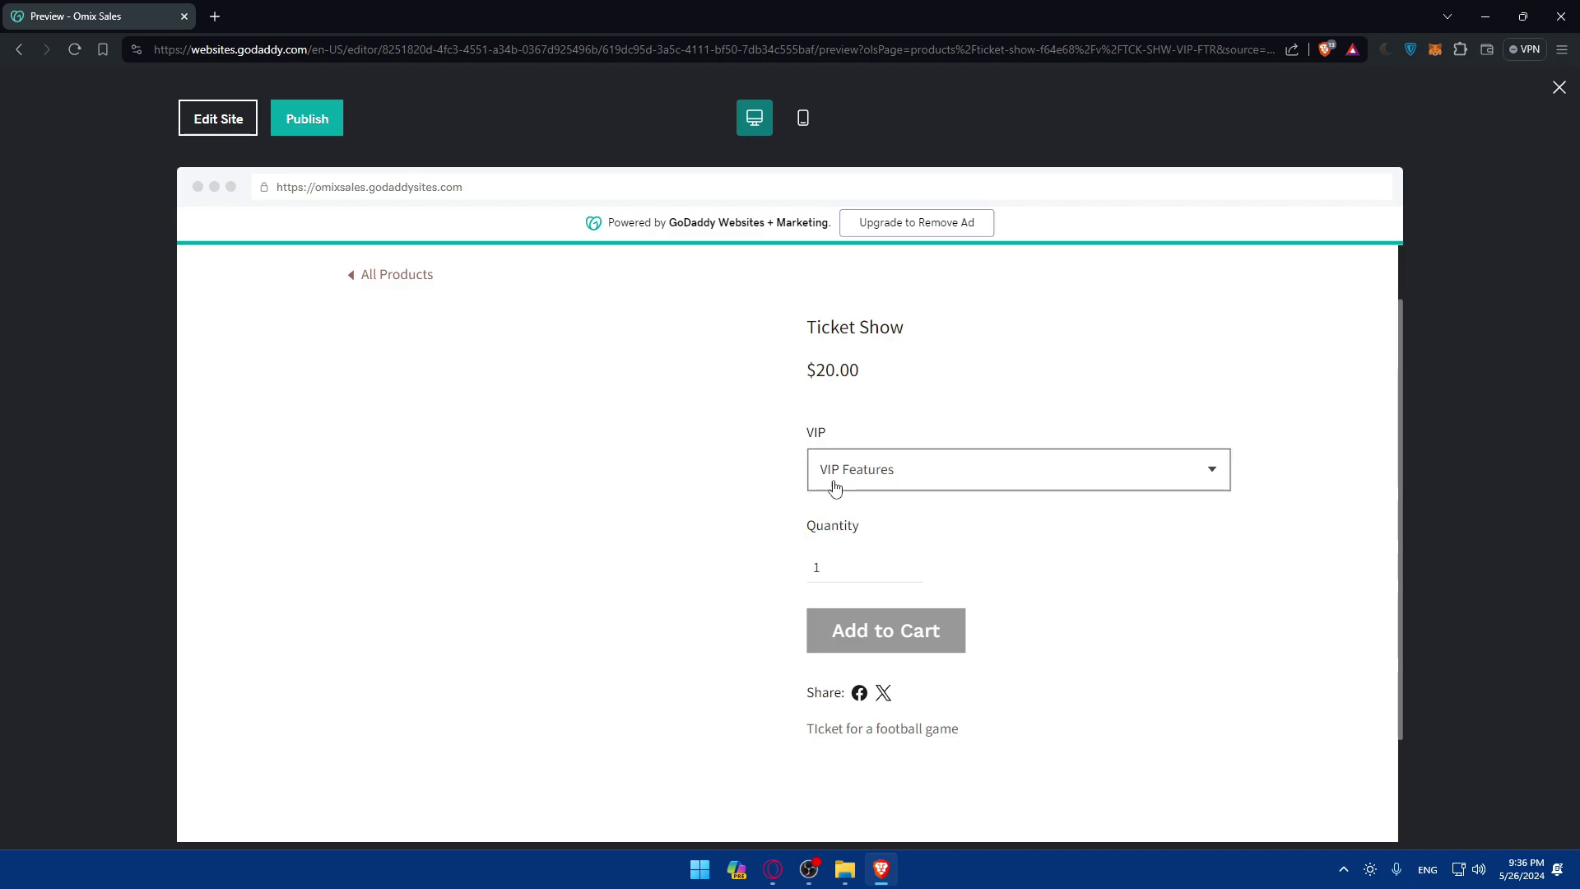
Reselect VIP Features on the desktop preview, check the quantity and try adding the ticket to the cart.
click(874, 473)
click(871, 487)
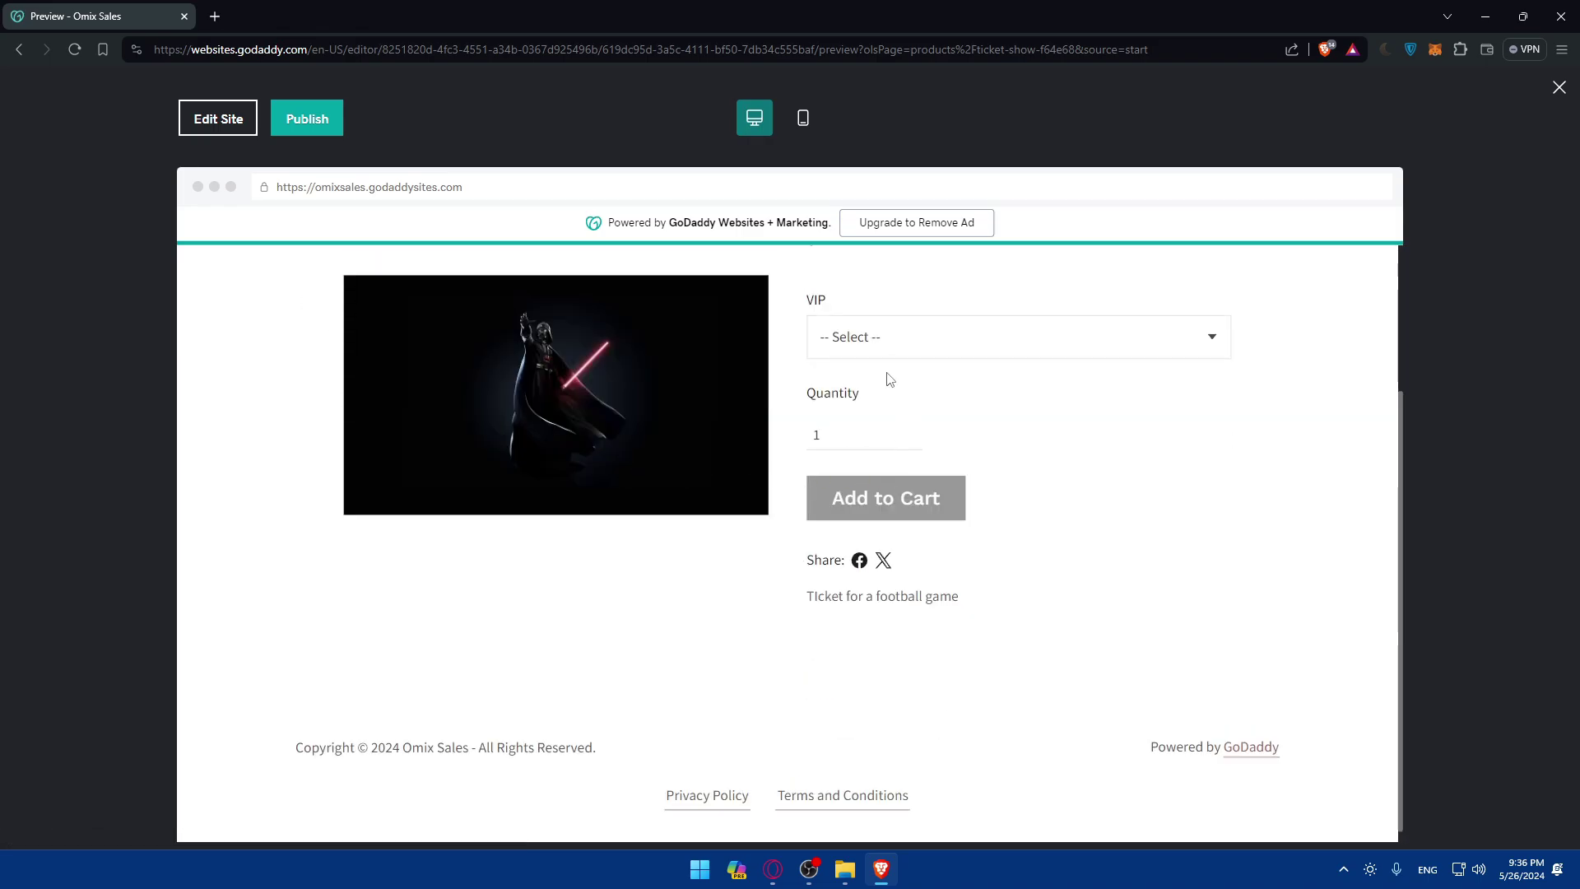
click(889, 345)
click(839, 385)
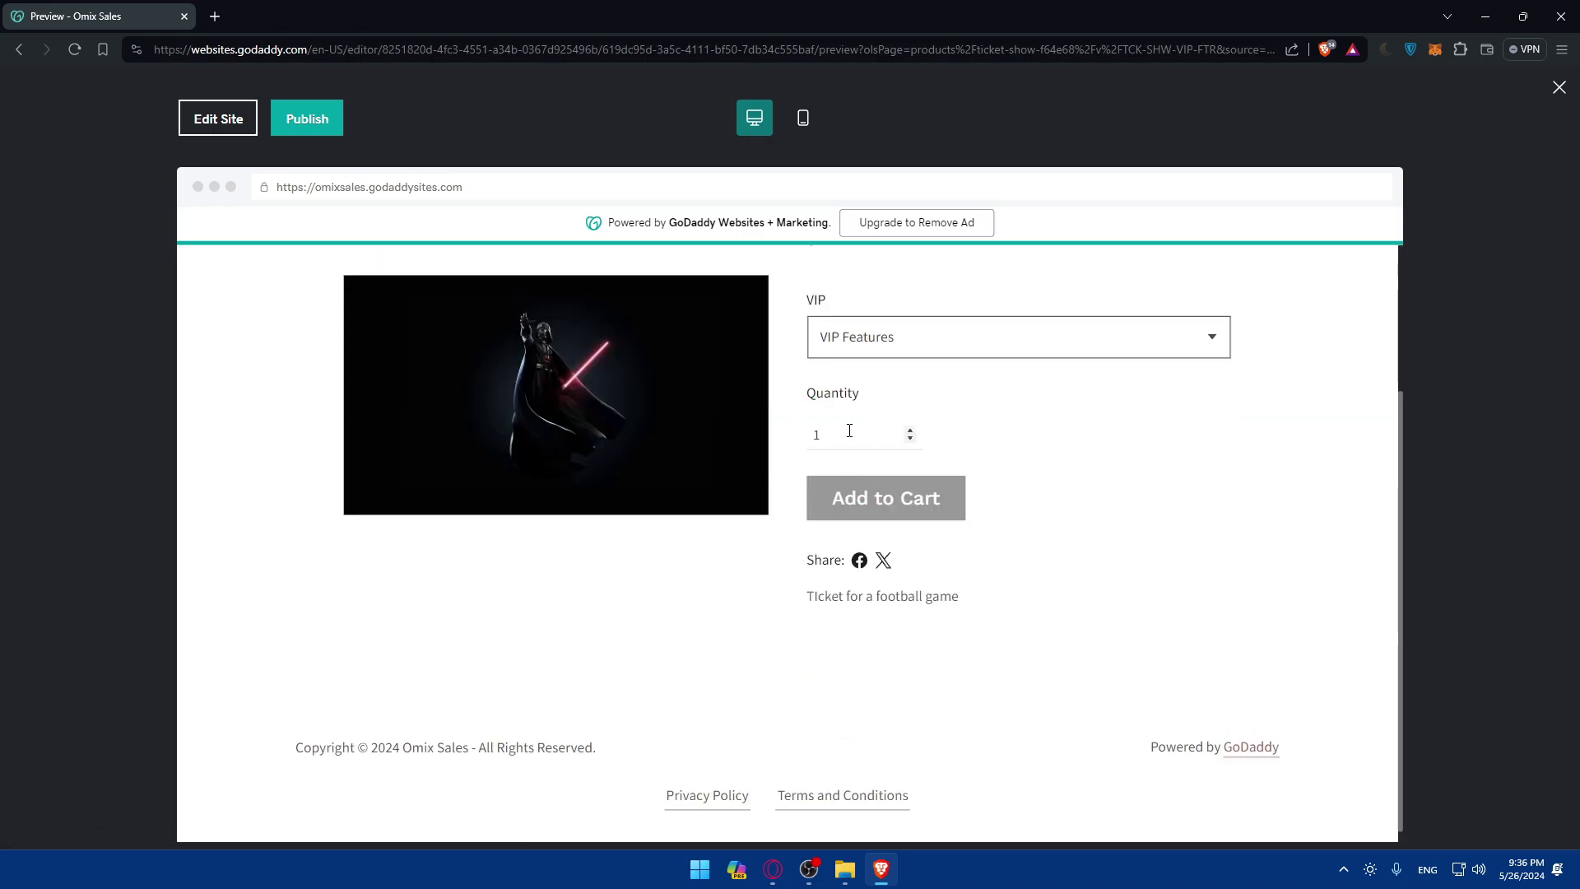
click(842, 426)
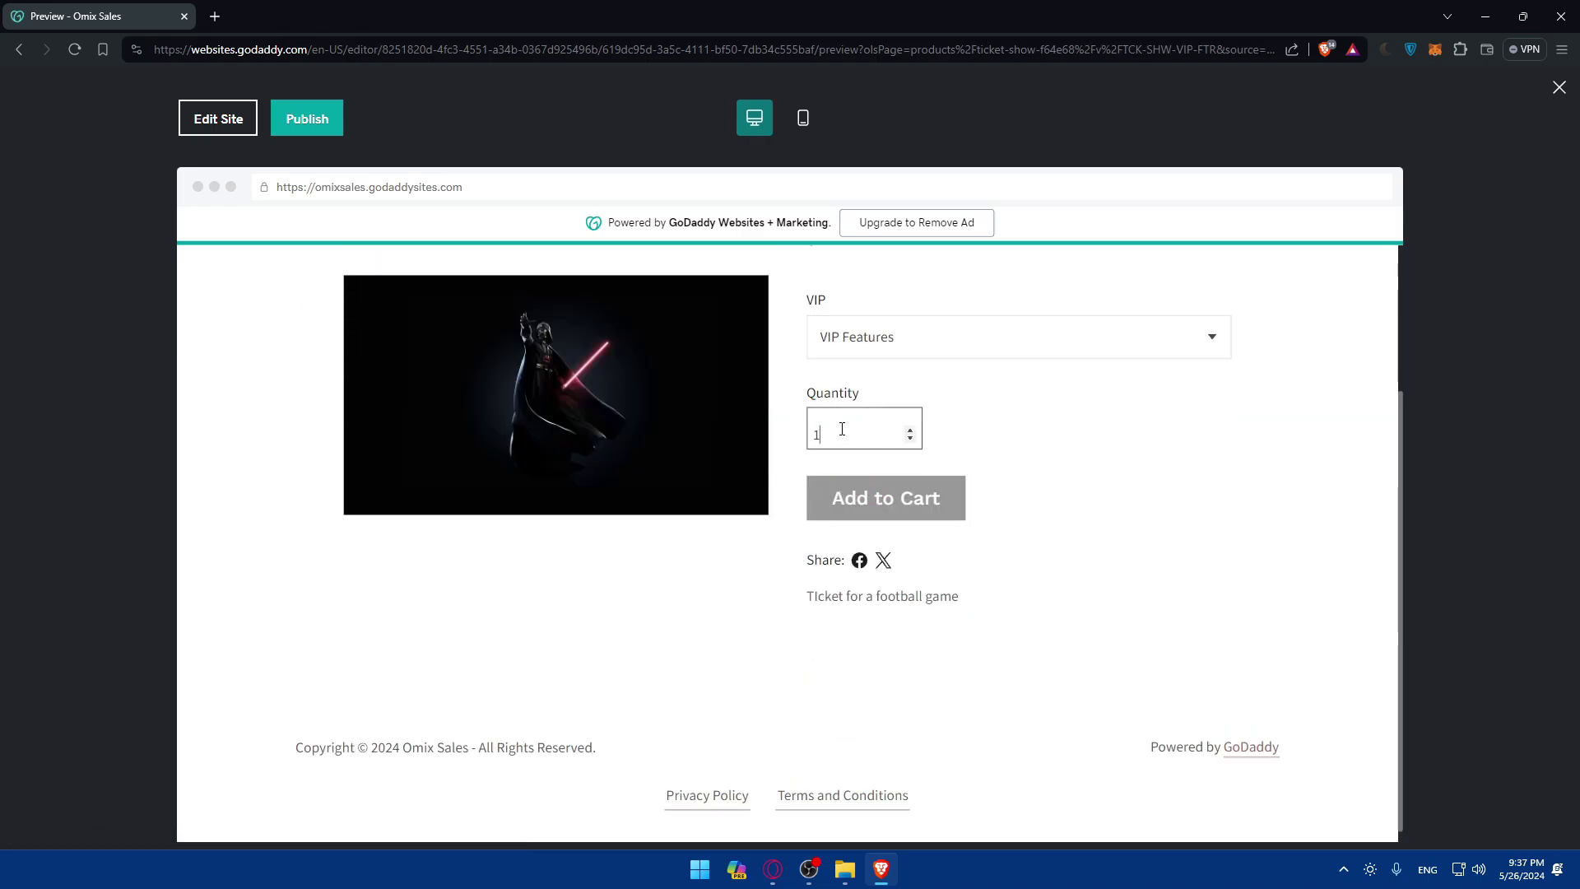
click(856, 498)
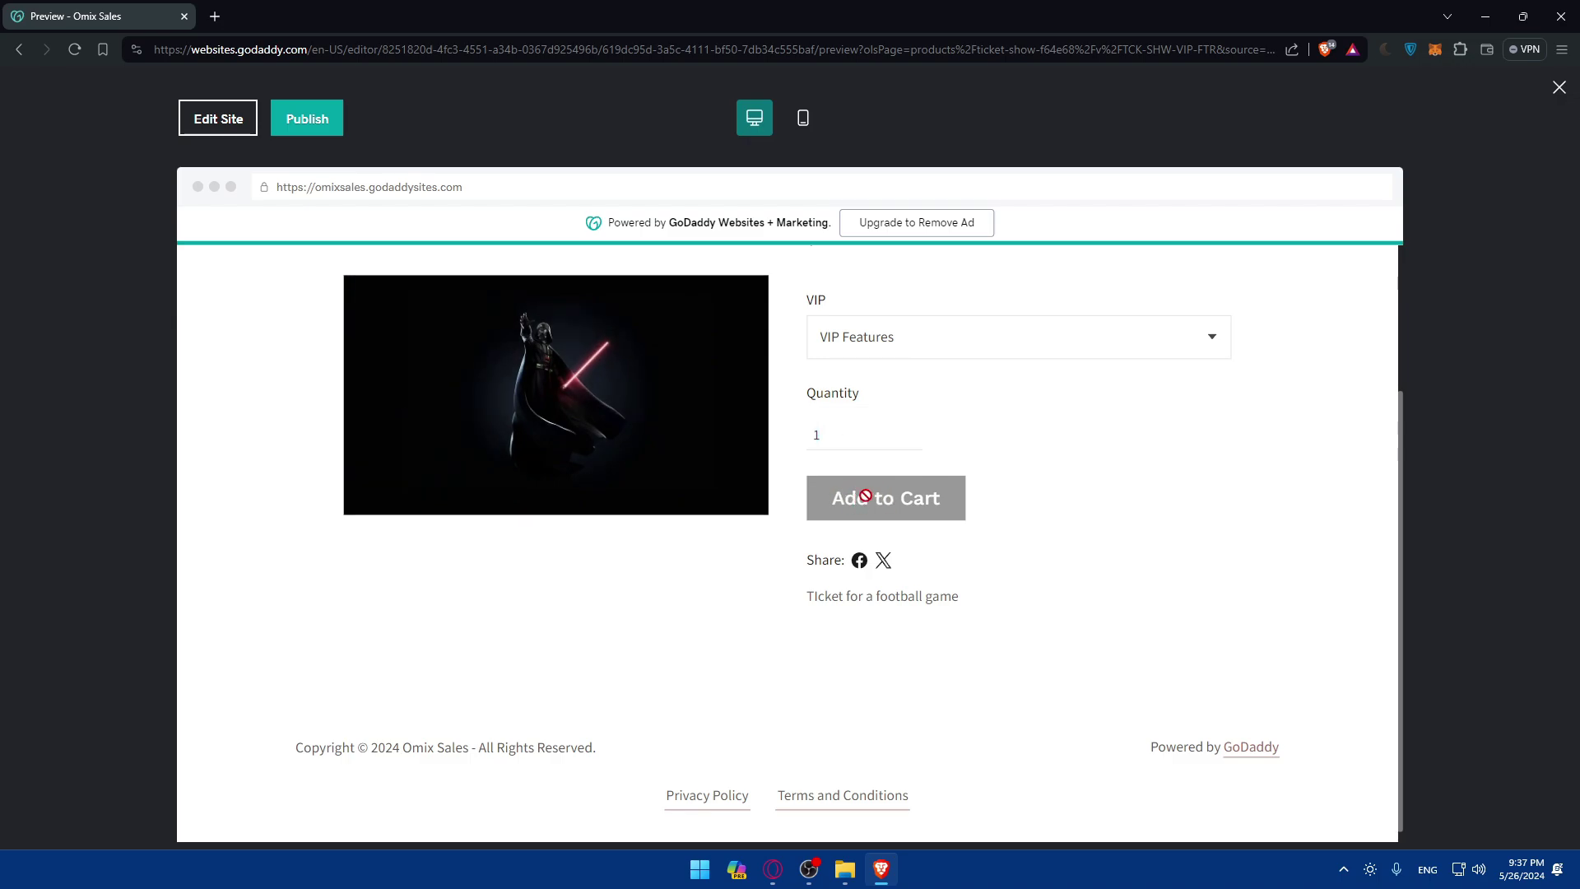
scroll(864, 497, up, 3)
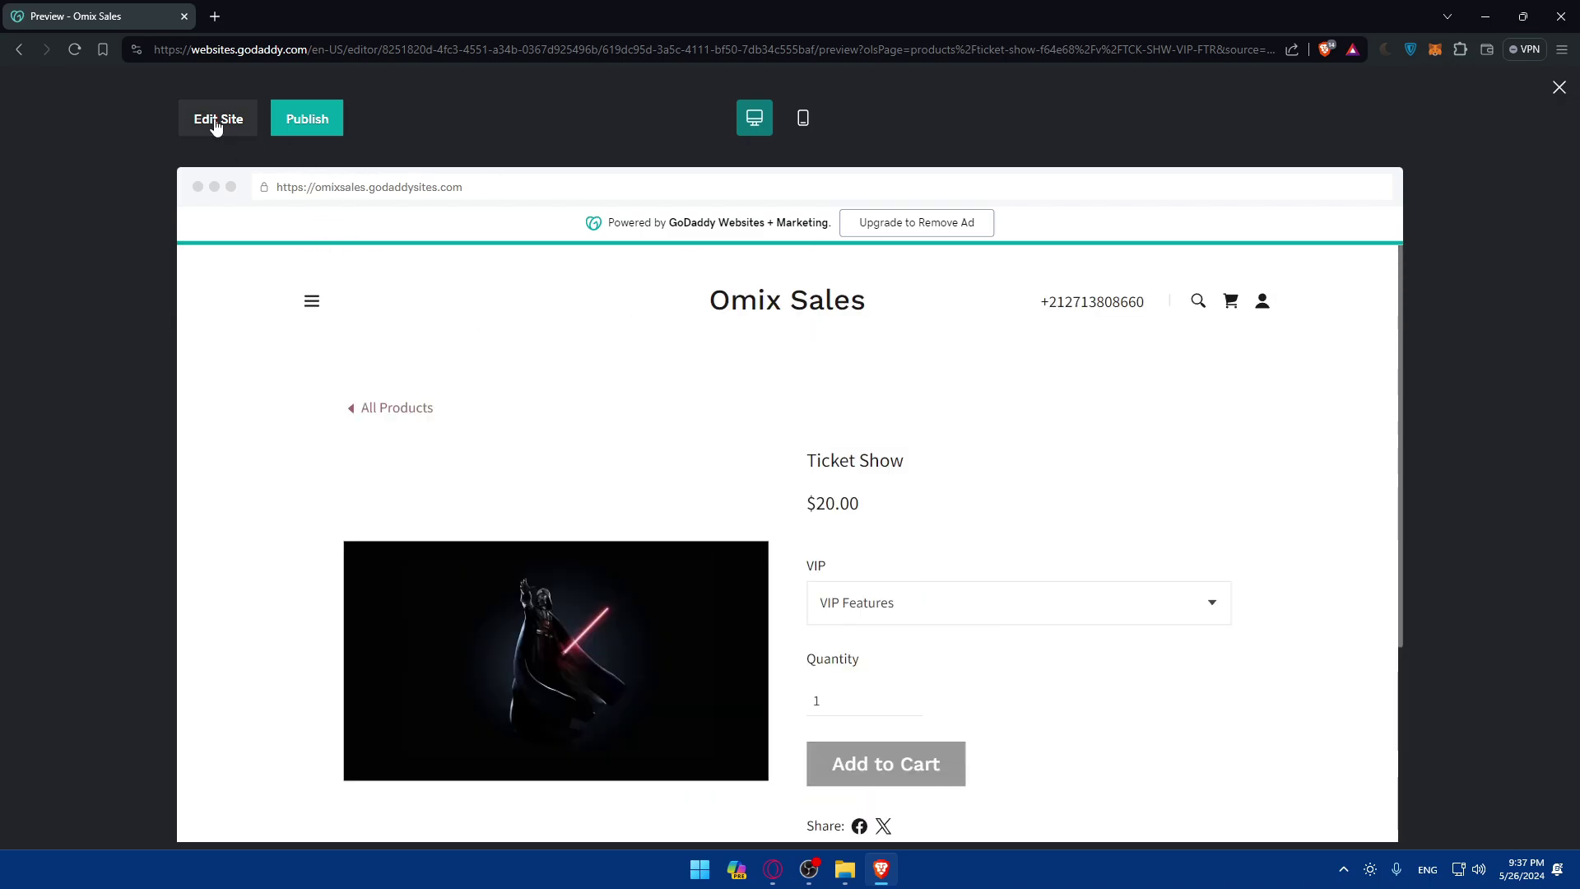
Check the Ticket Show VIP choices at phone size, then return to the editor.
click(809, 129)
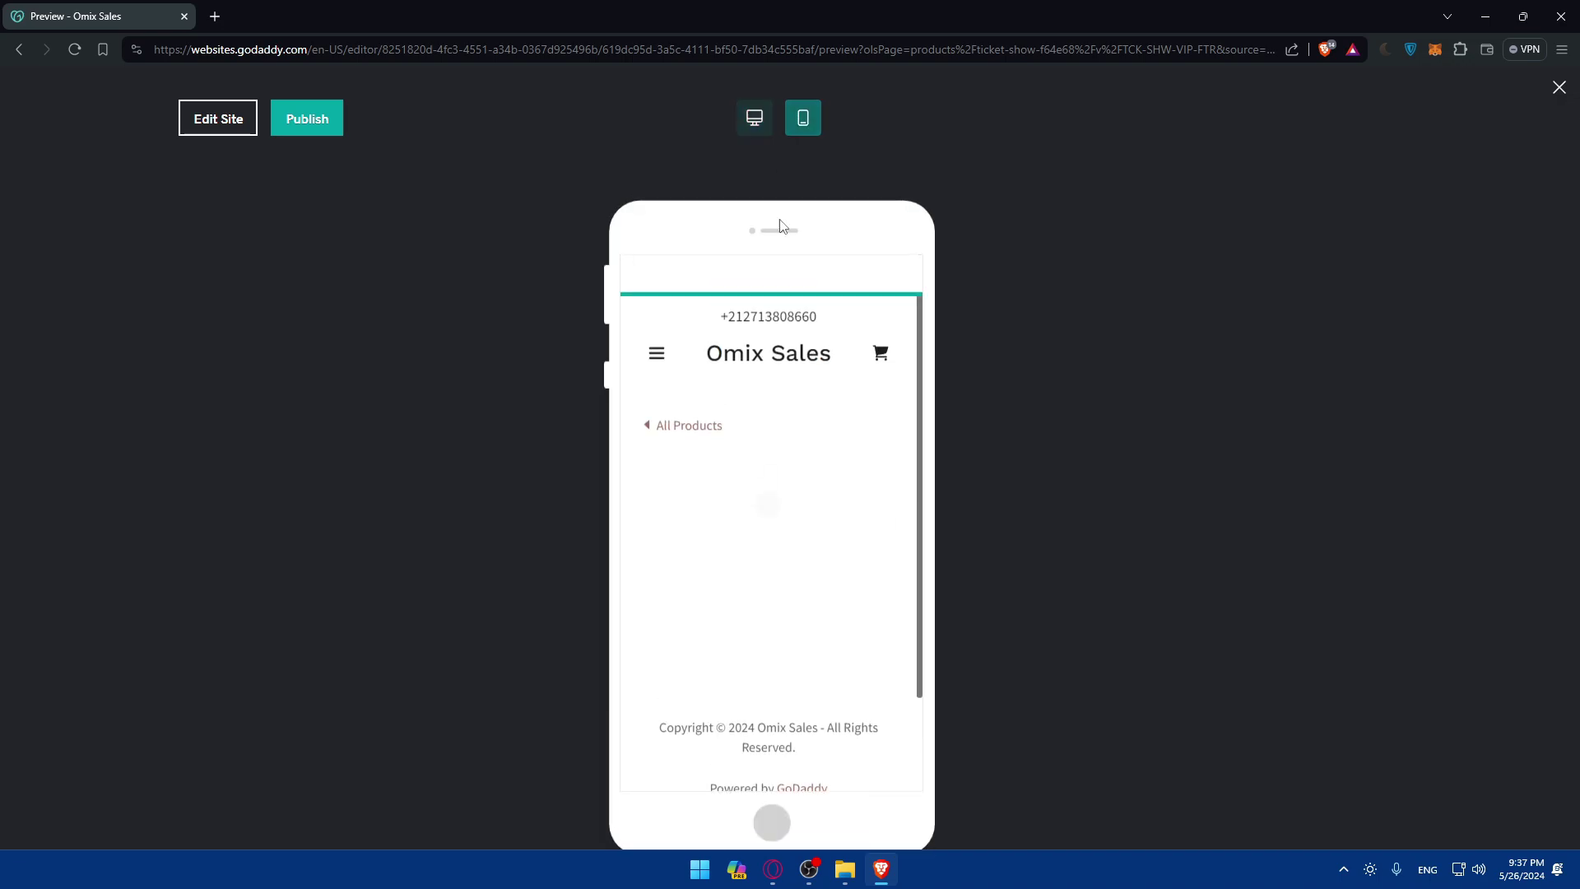
scroll(782, 374, down, 5)
scroll(731, 455, up, 5)
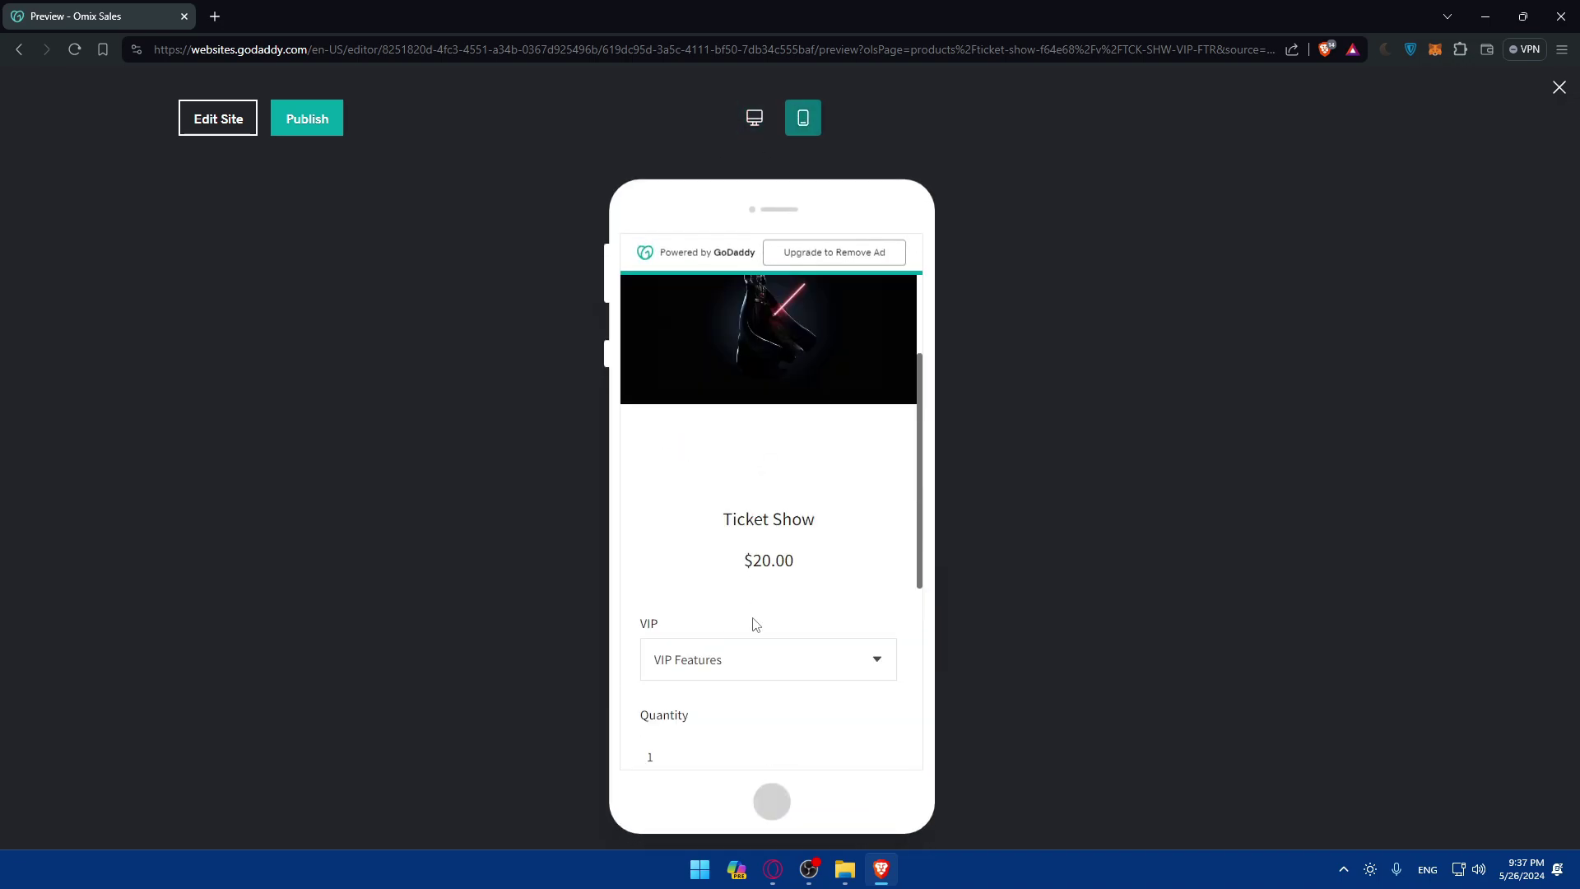
click(765, 659)
click(738, 619)
click(208, 114)
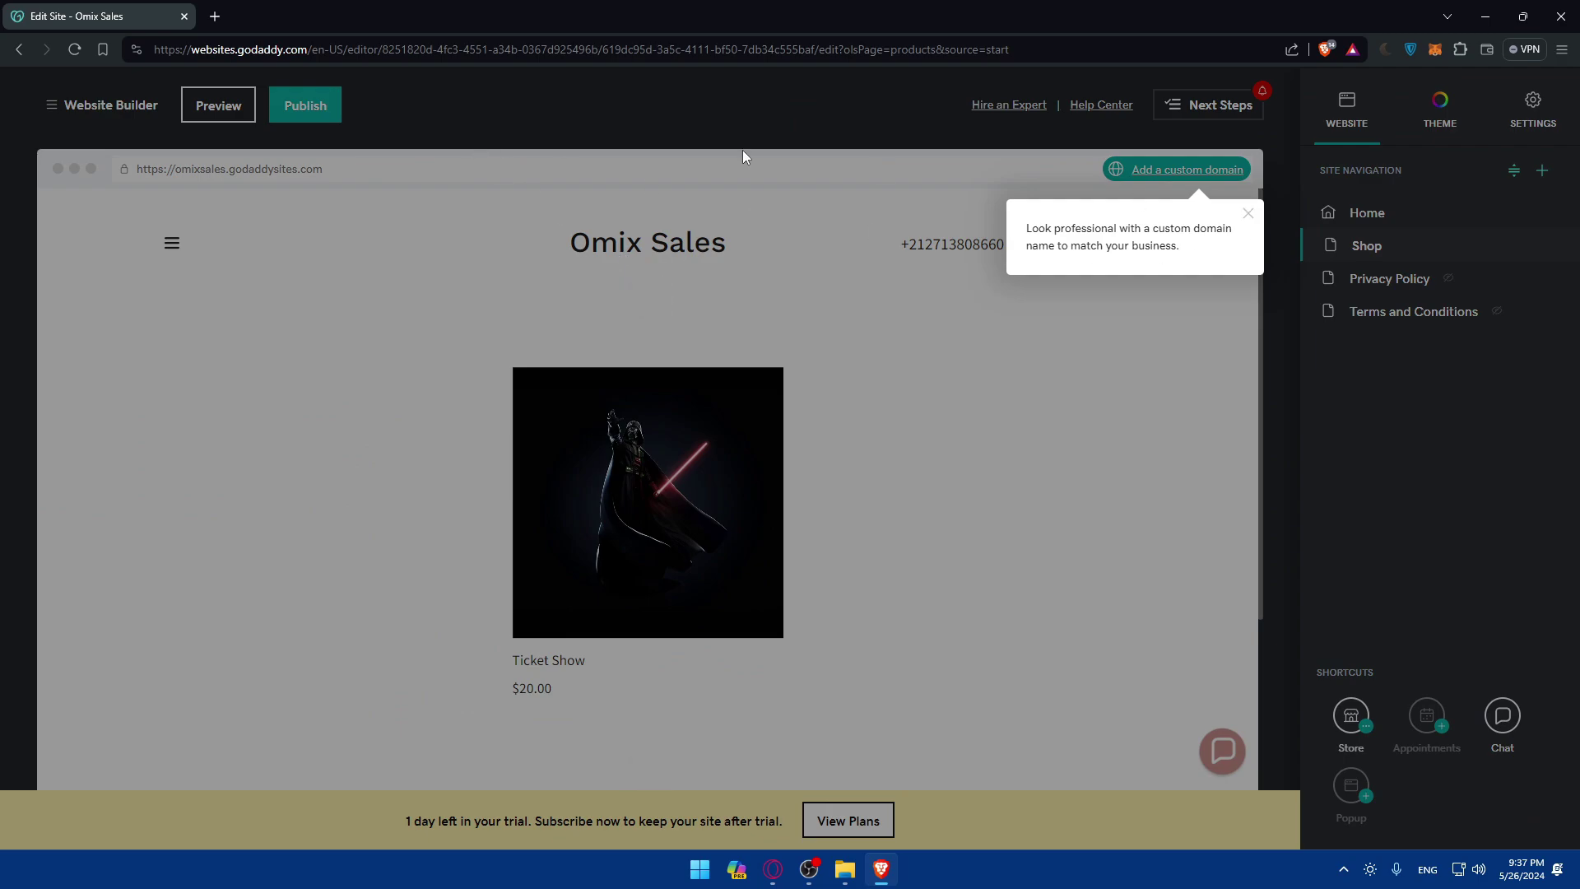
Publish Omix Sales, browse the live site and its cart, then close the live tab.
click(290, 106)
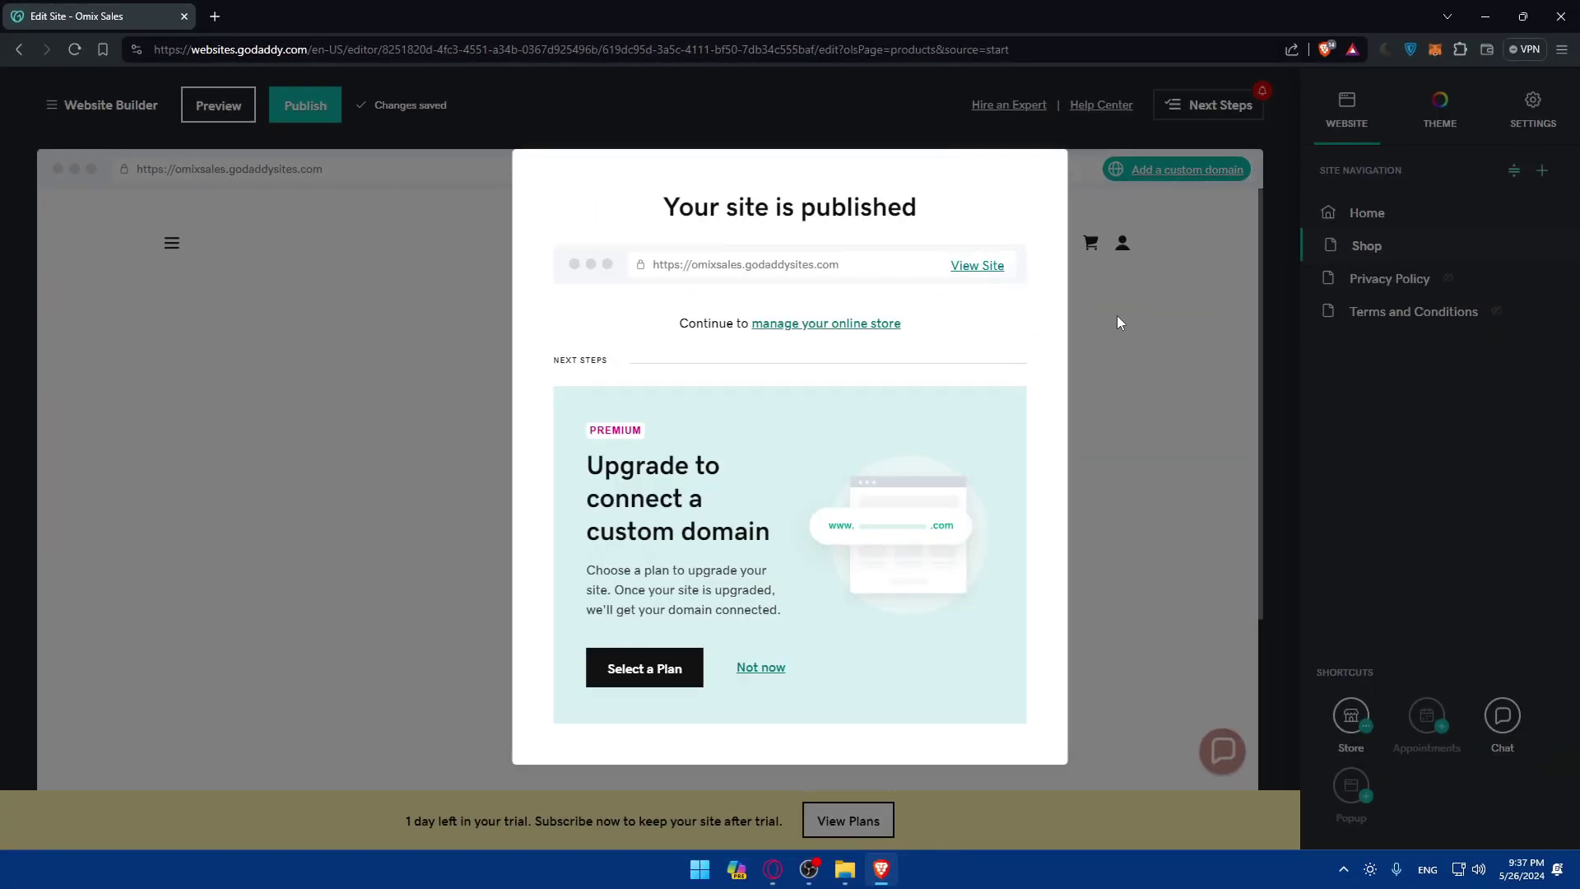
click(977, 266)
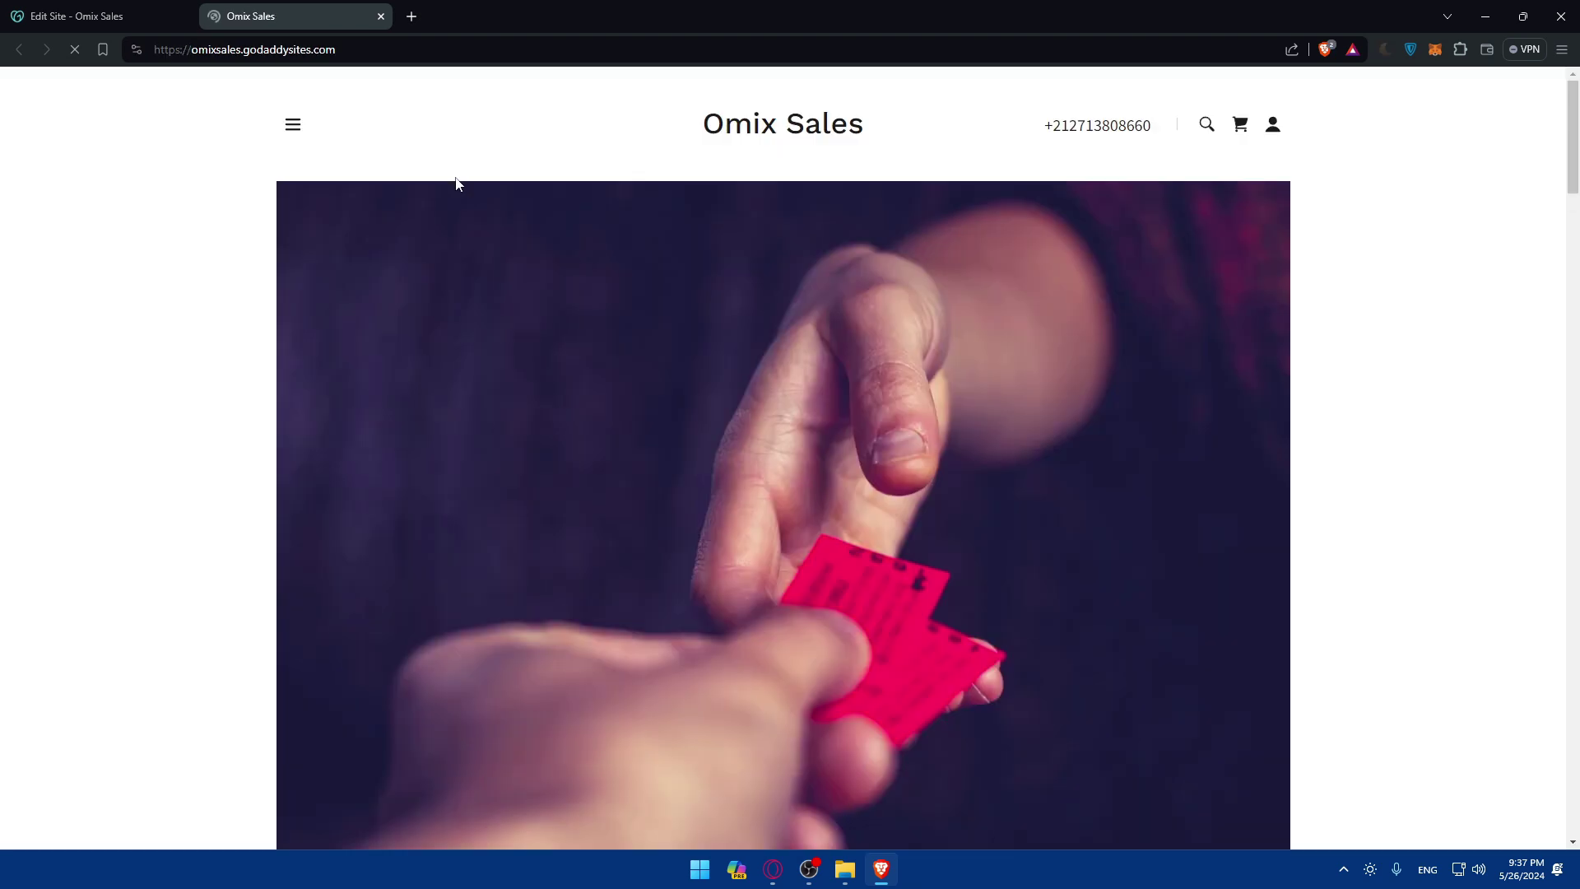
scroll(790, 428, down, 15)
scroll(1023, 370, up, 2)
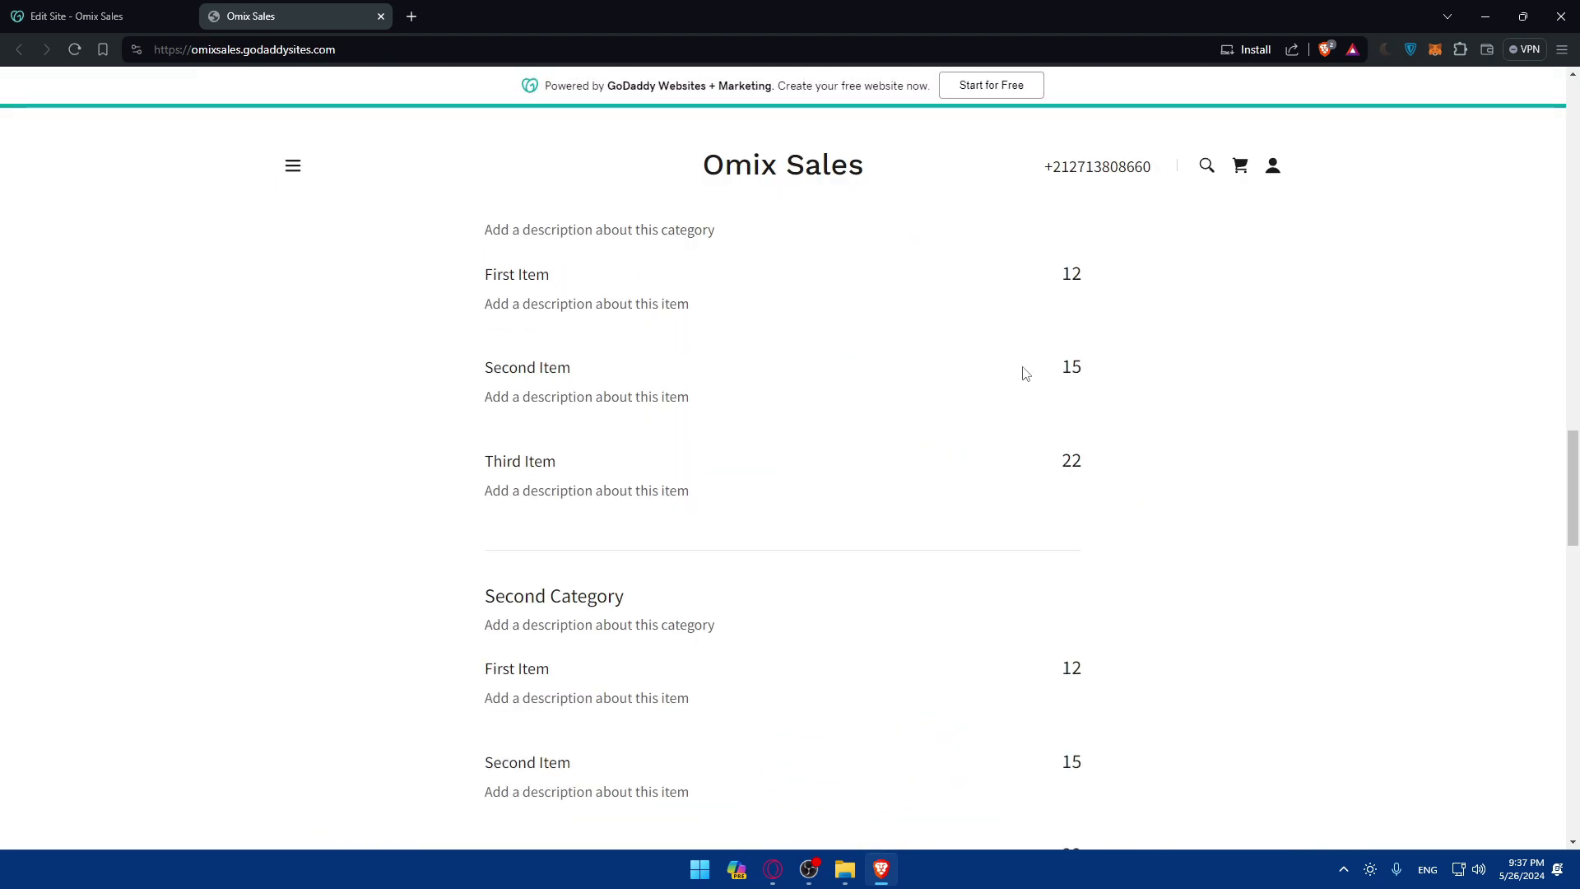
click(1240, 165)
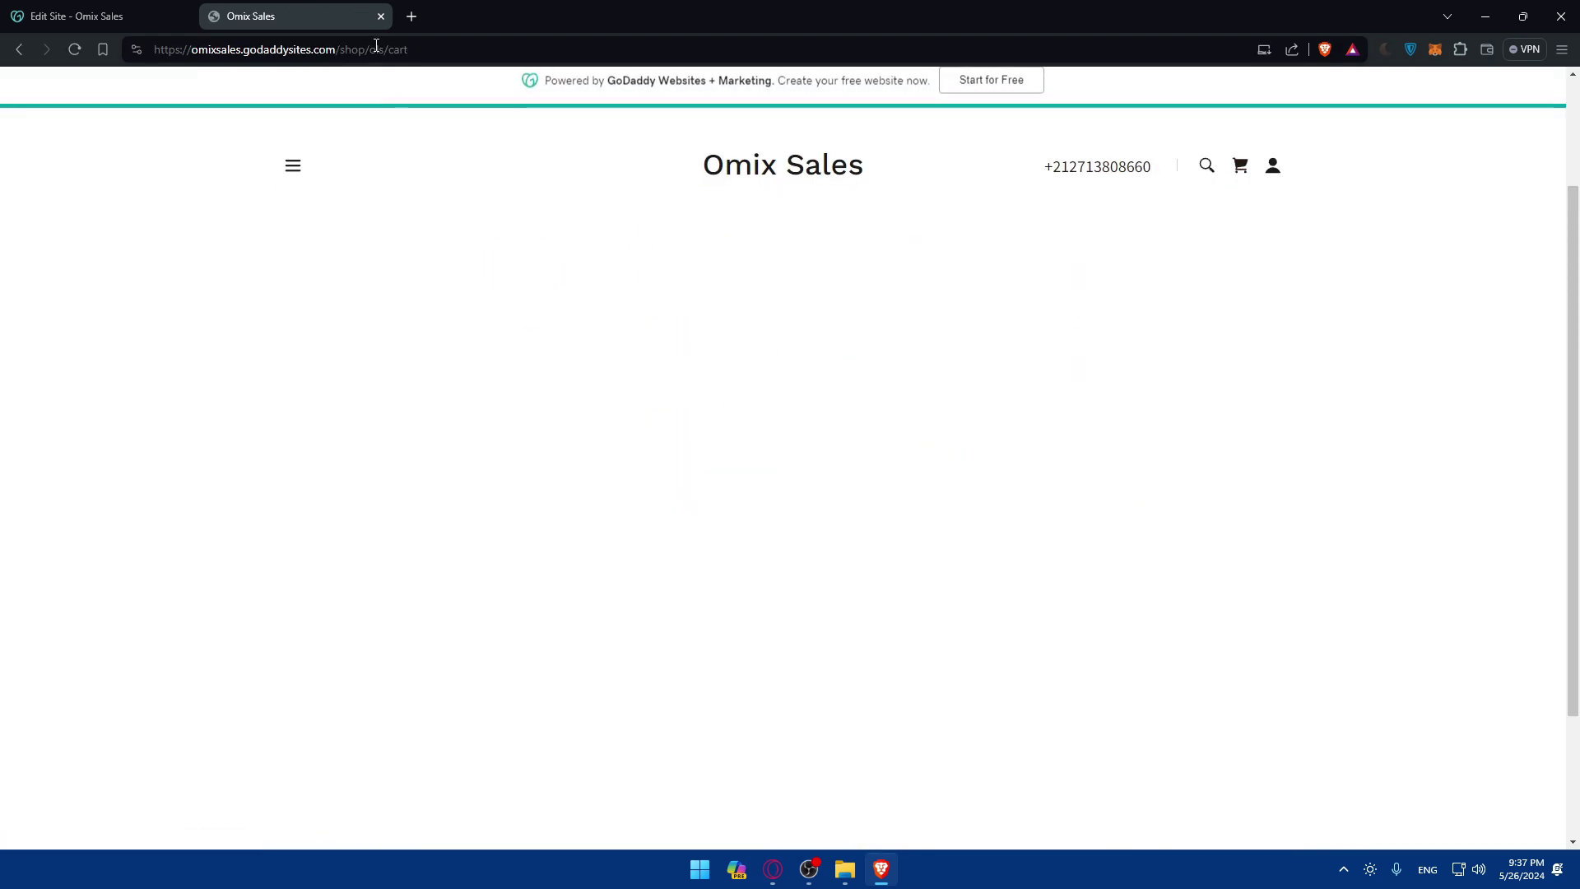
click(381, 16)
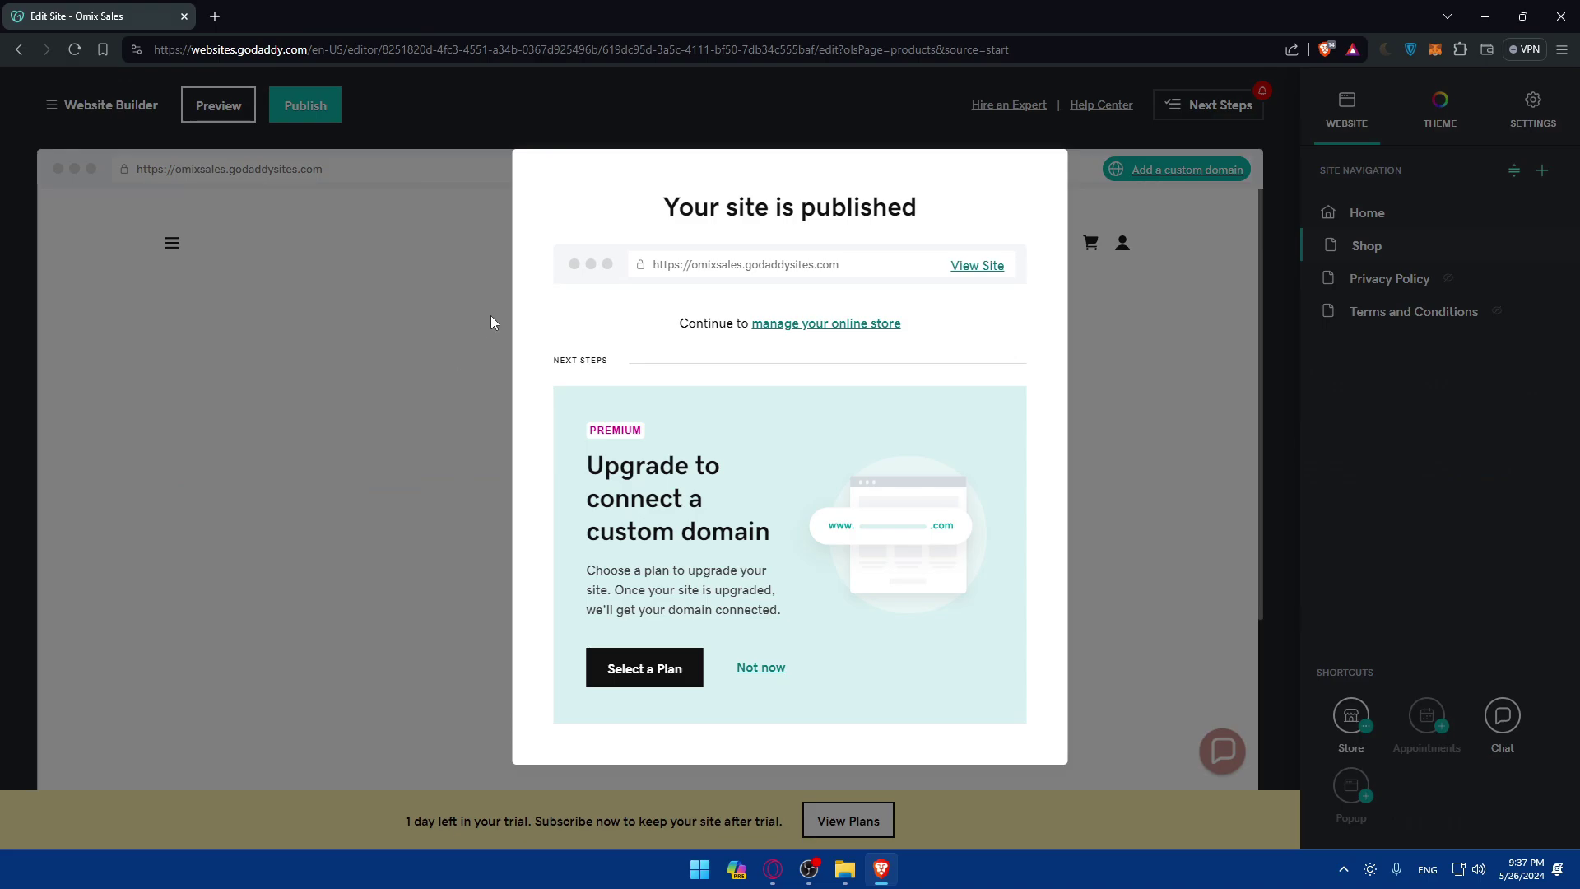